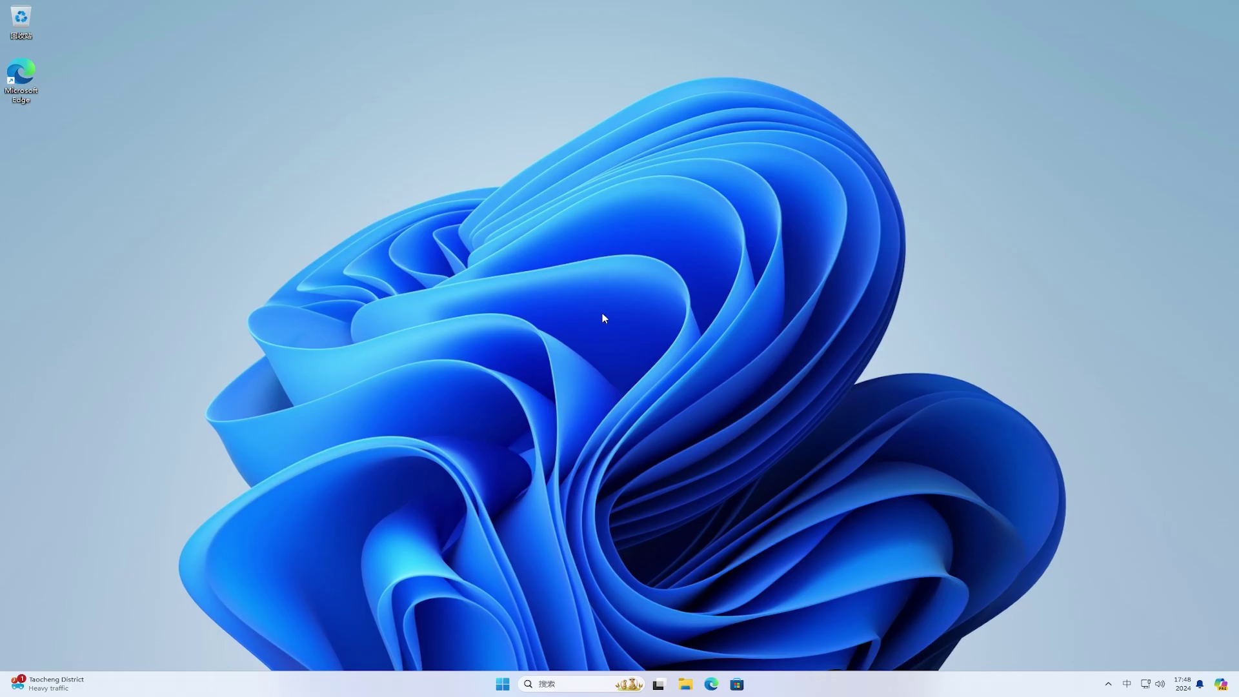
# Open the Allavsoft folder inside Downloads in File Explorer.
pyautogui.press('shift')
pyautogui.click(685, 685)
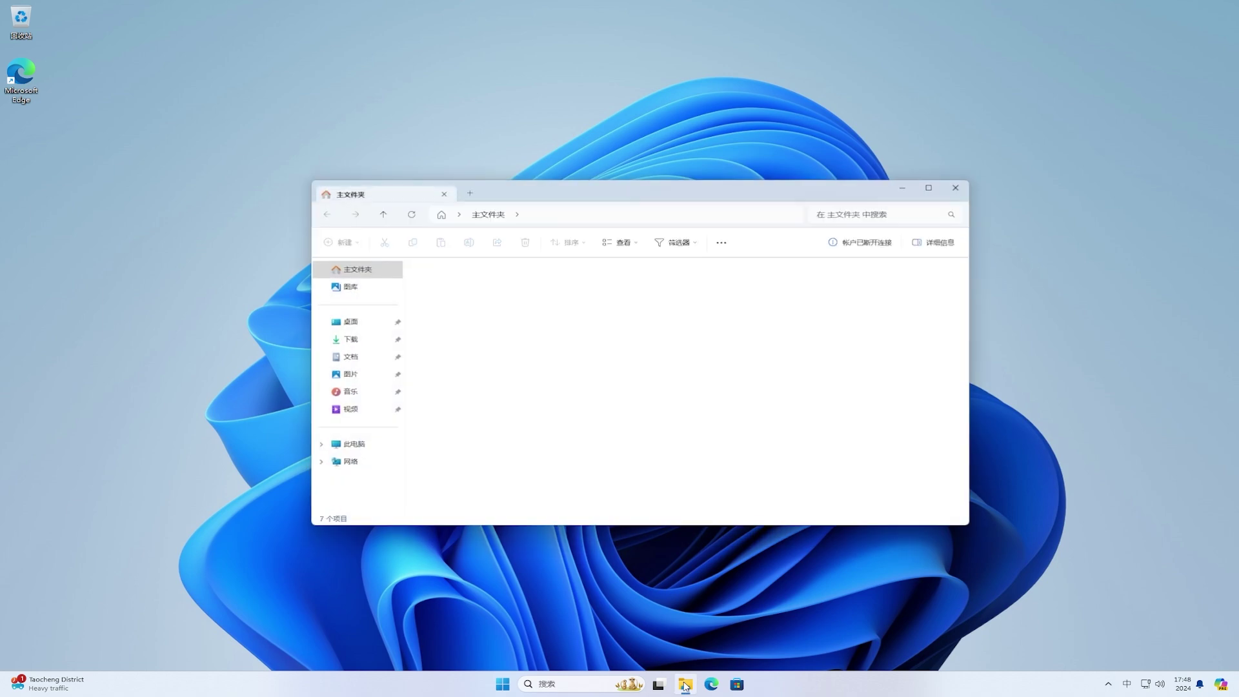
pyautogui.click(357, 347)
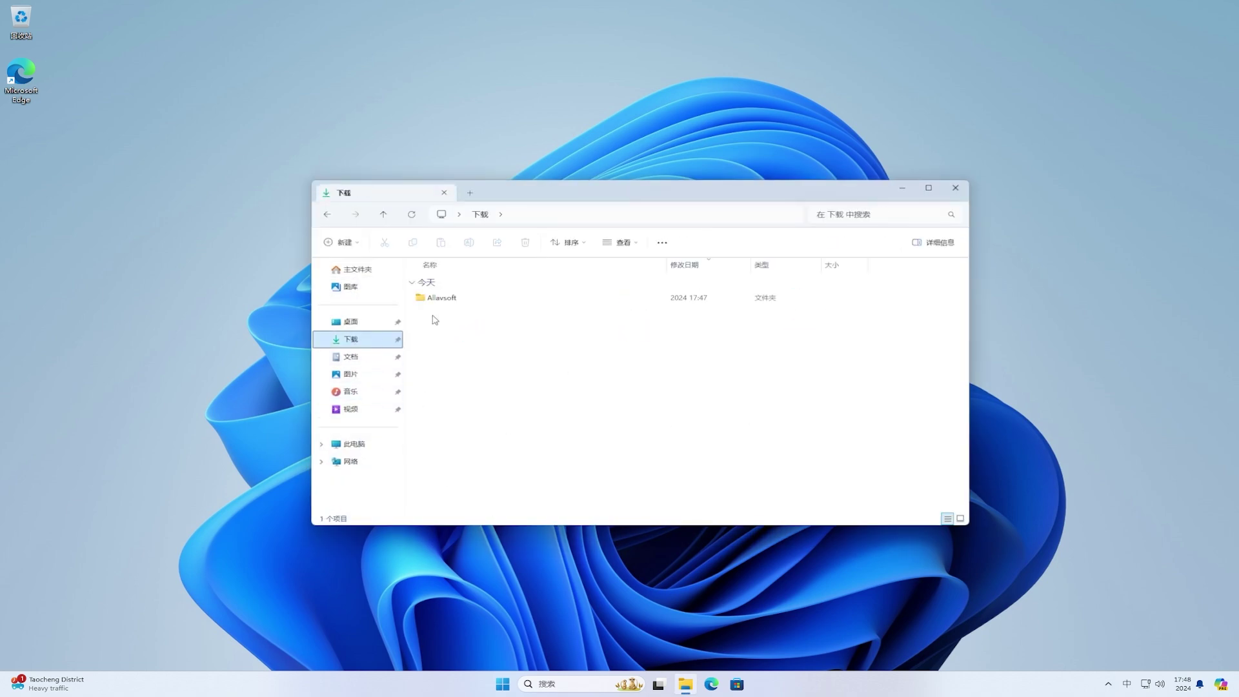
pyautogui.doubleClick(445, 298)
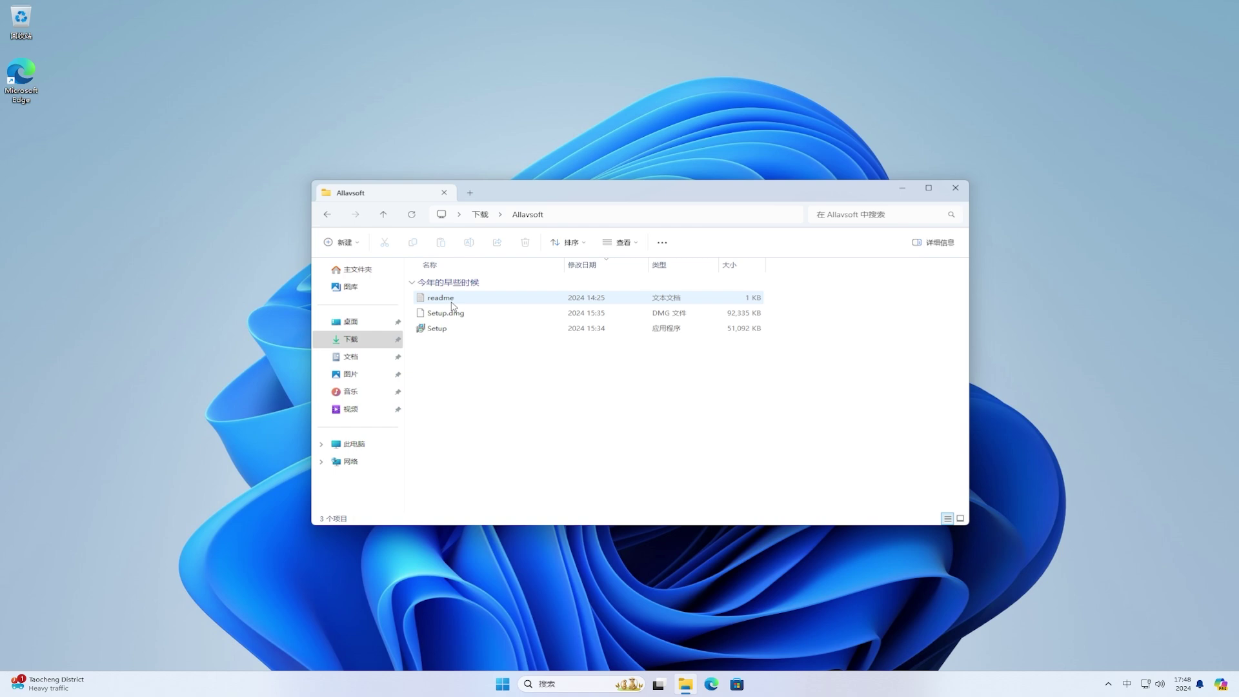
# Run the Setup application from the Allavsoft folder, allow it to make changes to the device, and minimize the folder window.
pyautogui.click(471, 316)
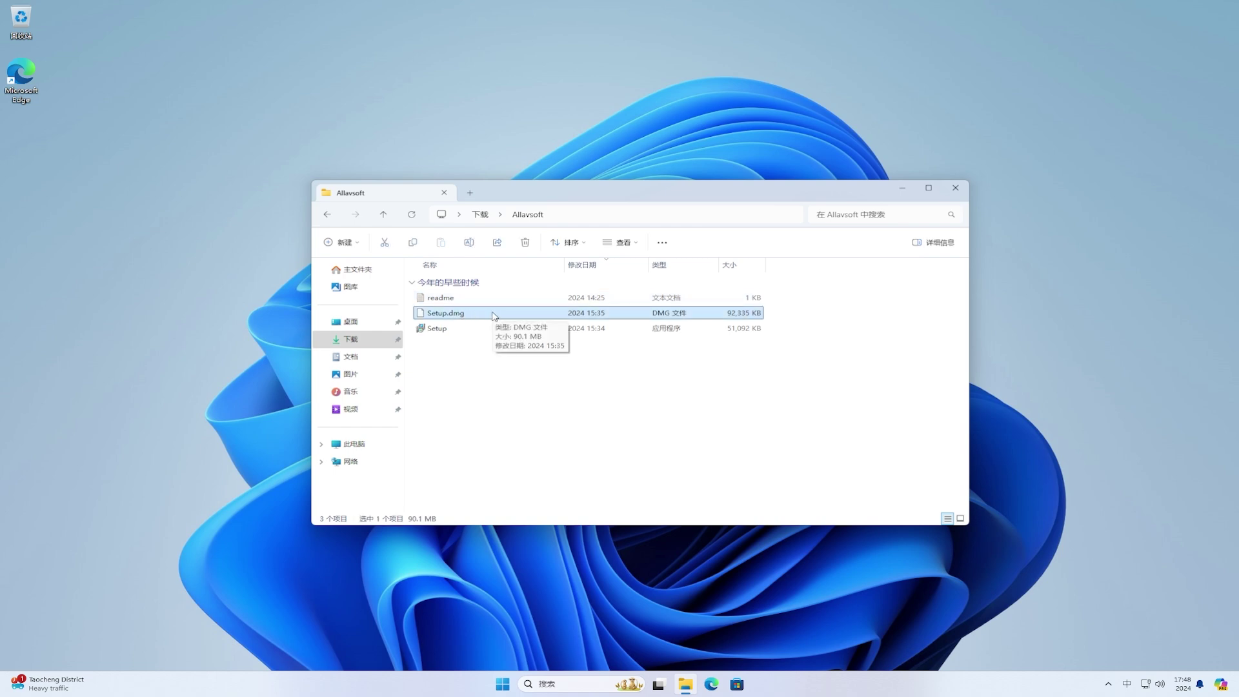
pyautogui.click(489, 333)
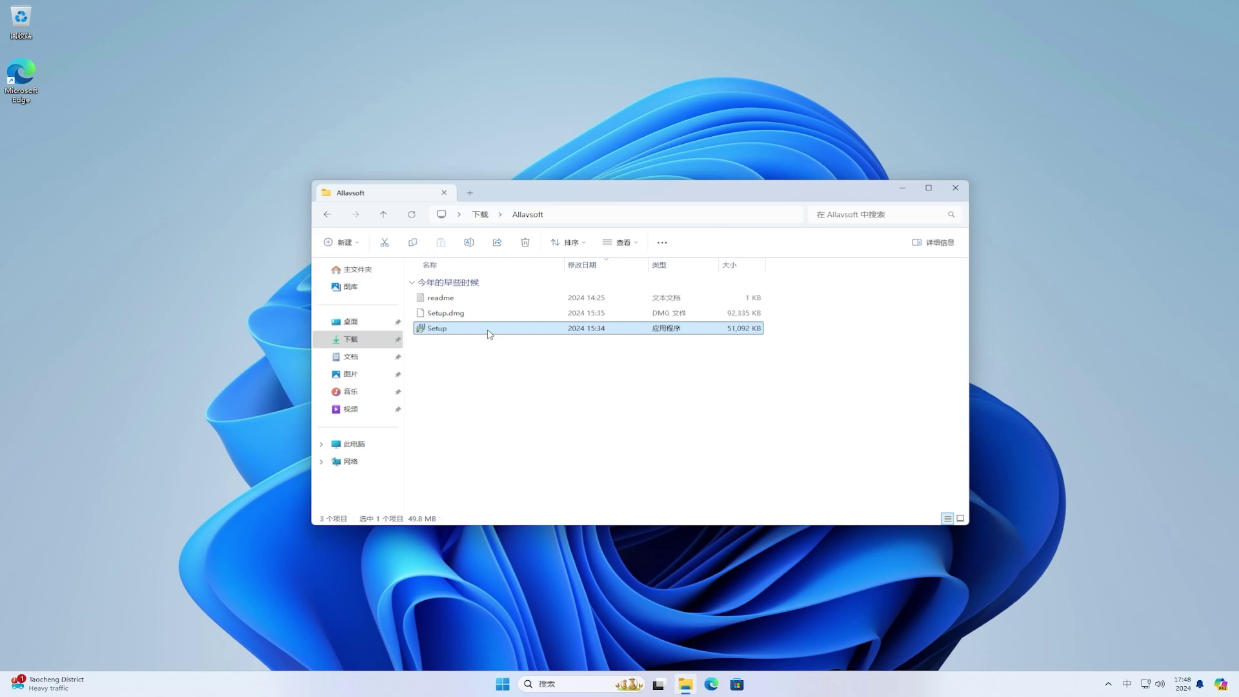
pyautogui.doubleClick(490, 333)
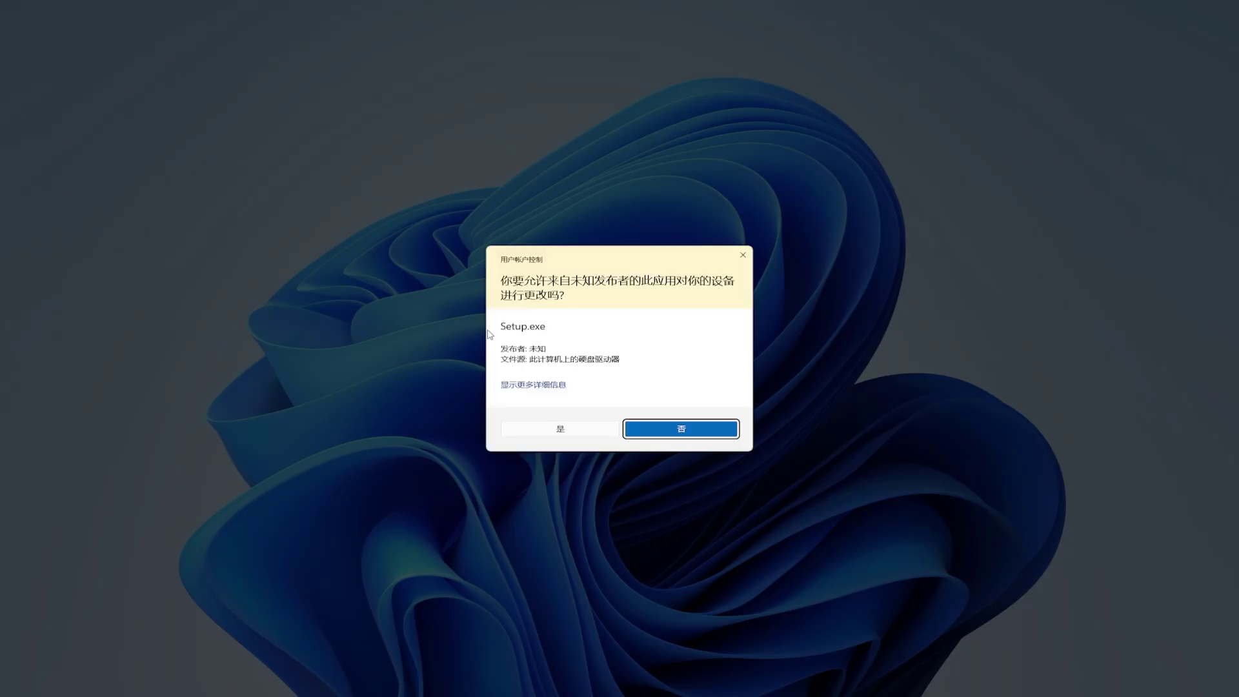
pyautogui.click(590, 431)
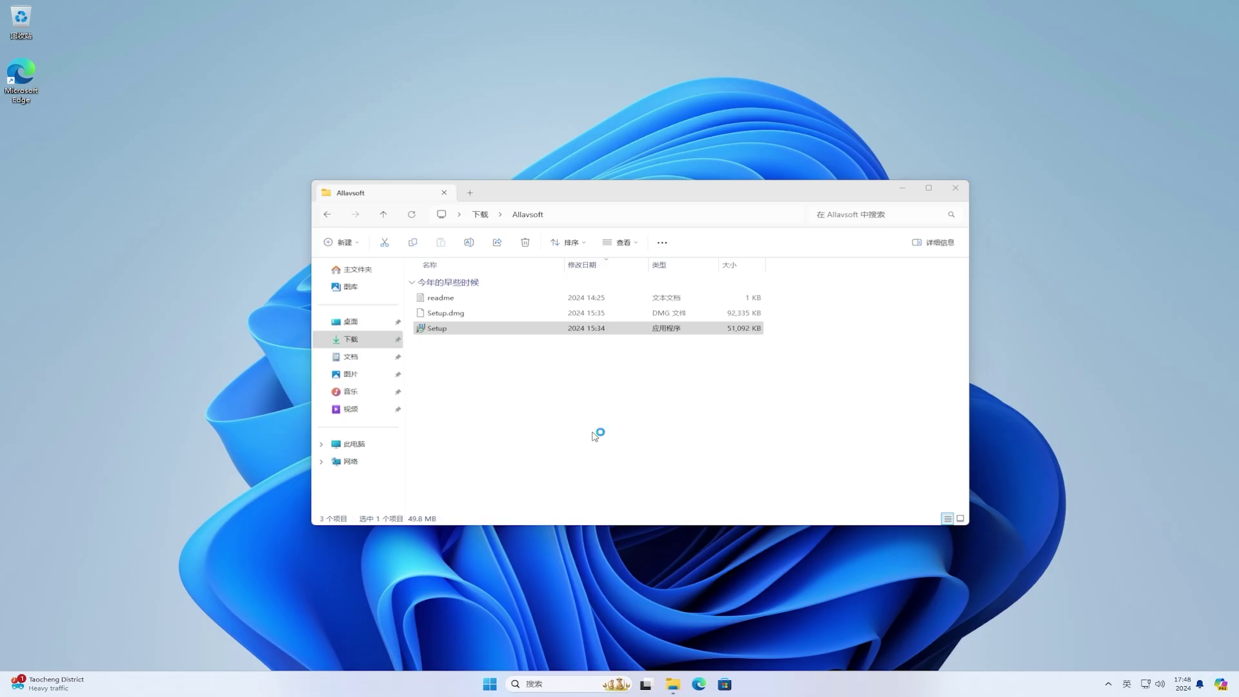
pyautogui.click(902, 188)
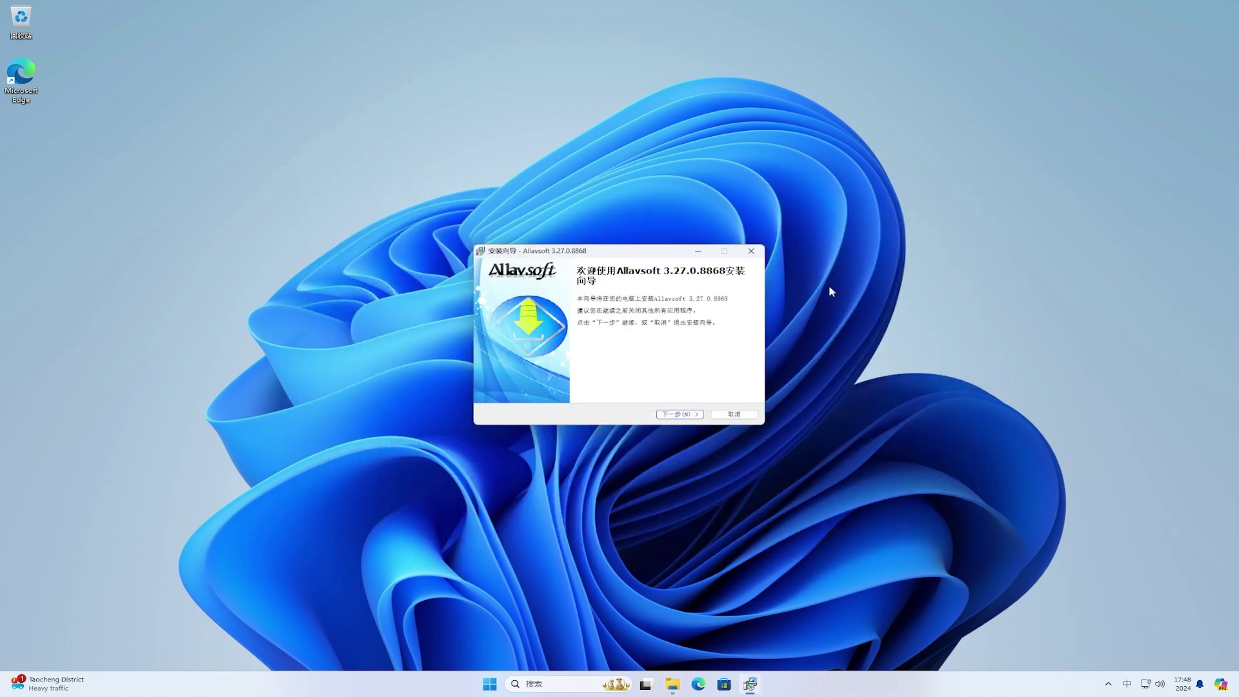
# Install Allavsoft 3.27.0.8868 by accepting the licence agreement and keeping the default folders and shortcuts, and launch it on finishing.
pyautogui.click(696, 415)
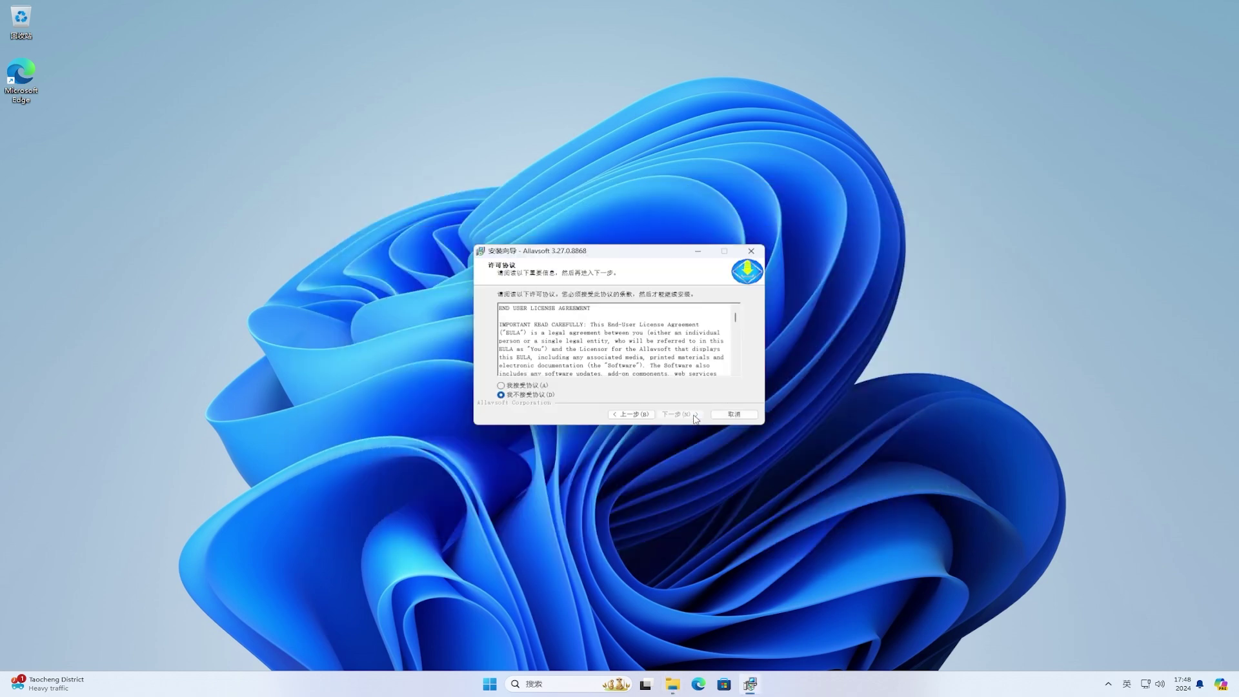
pyautogui.click(528, 387)
pyautogui.click(681, 415)
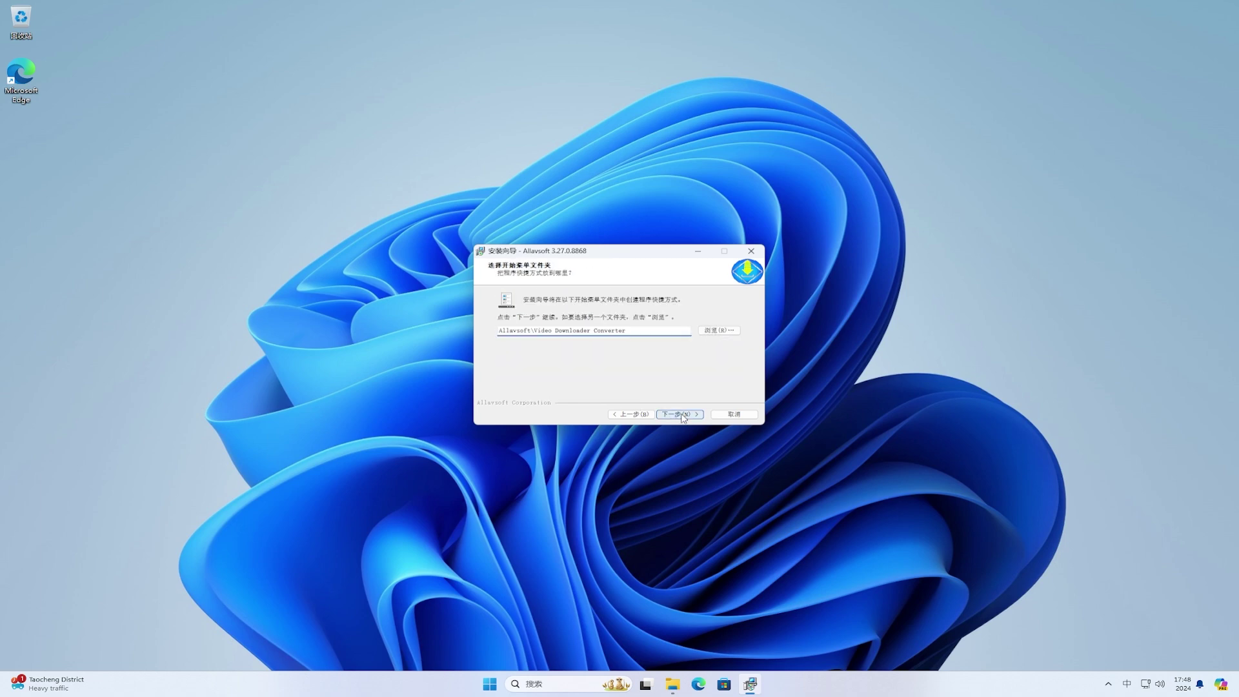
pyautogui.click(682, 414)
pyautogui.click(682, 414)
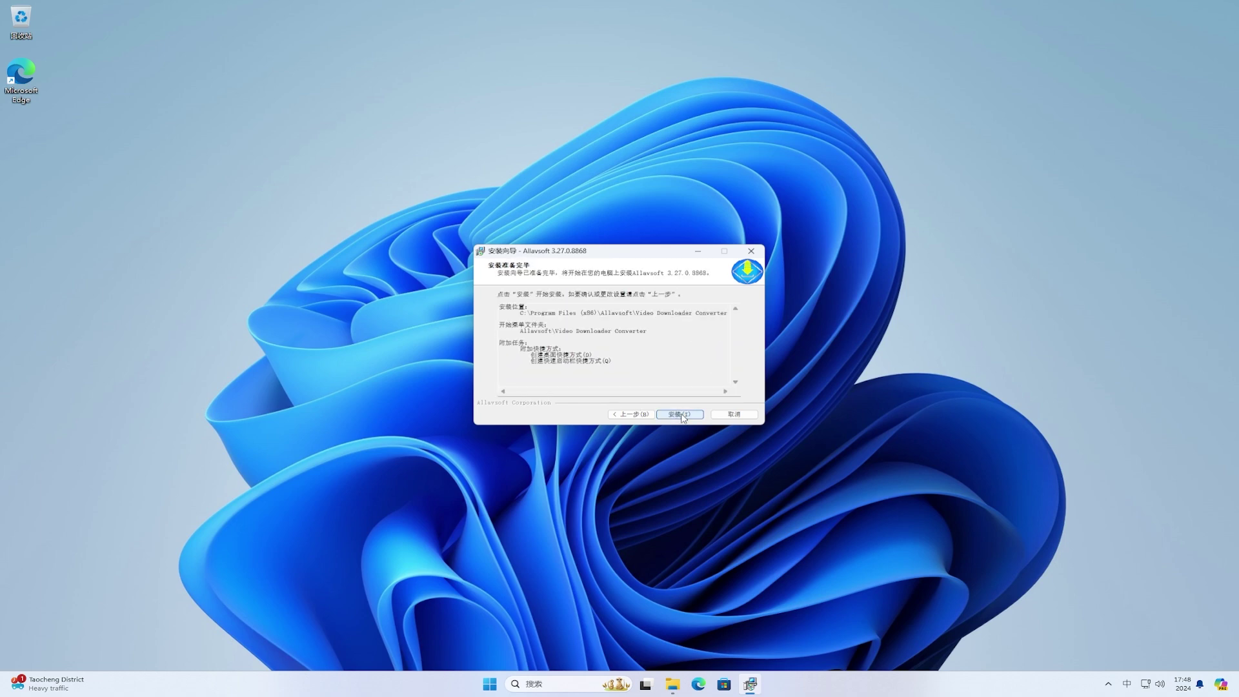
pyautogui.click(682, 415)
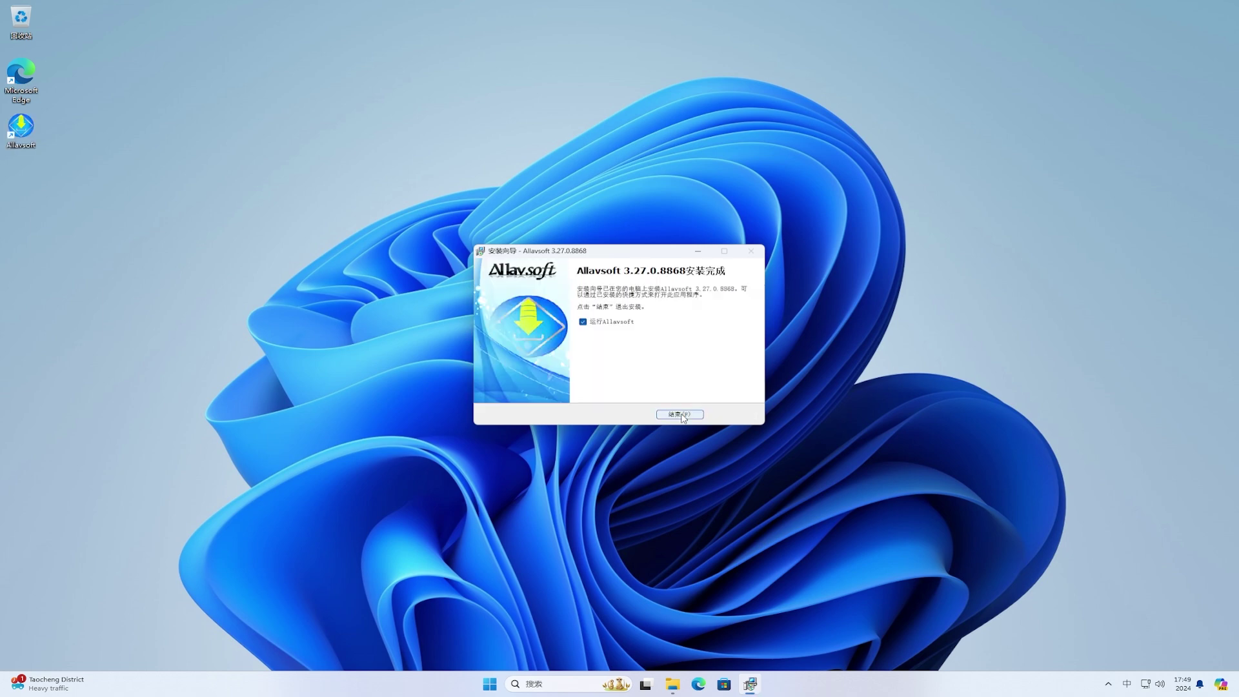
pyautogui.click(680, 414)
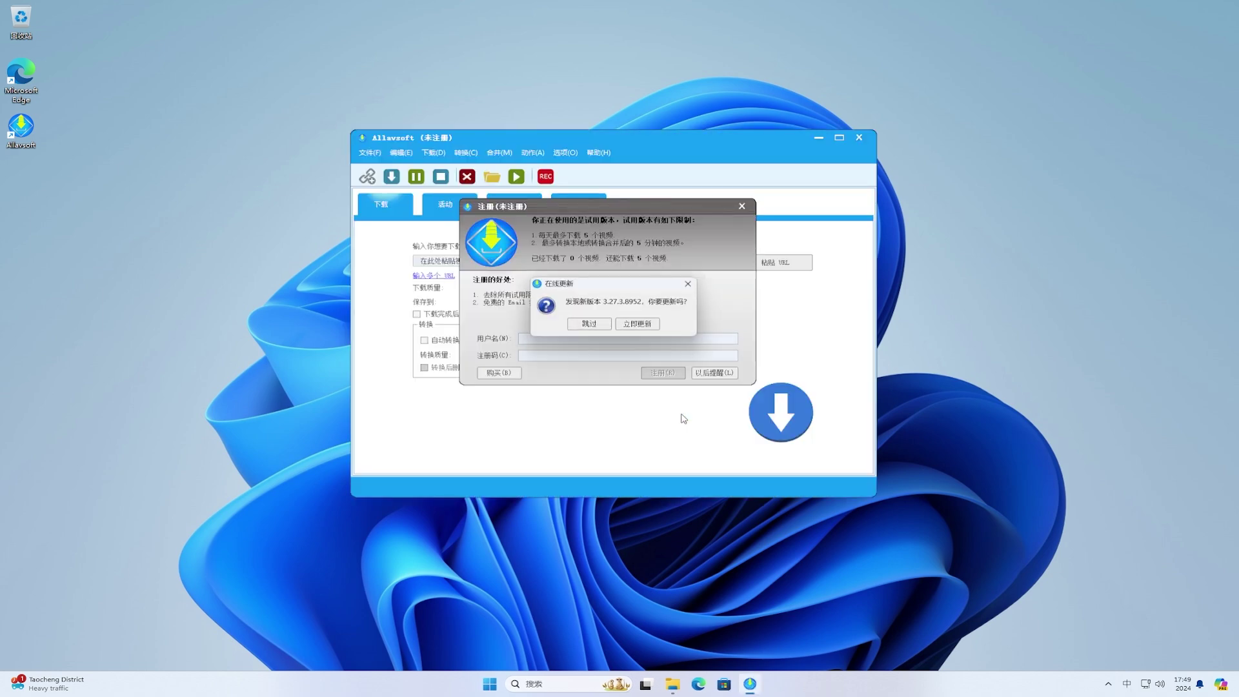
# Skip the online update and register Allavsoft by entering the user name and pasting the registration code.
pyautogui.click(594, 324)
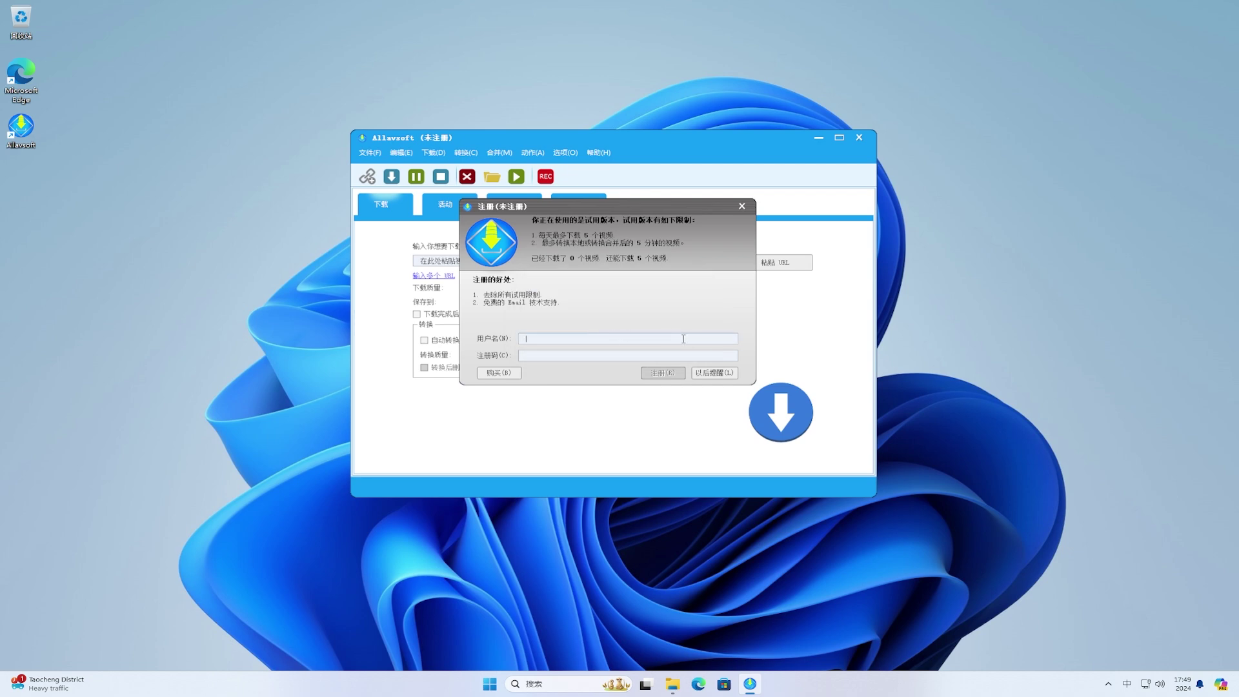
pyautogui.press('shift')
pyautogui.write('a@a.com')
pyautogui.rightClick(681, 354)
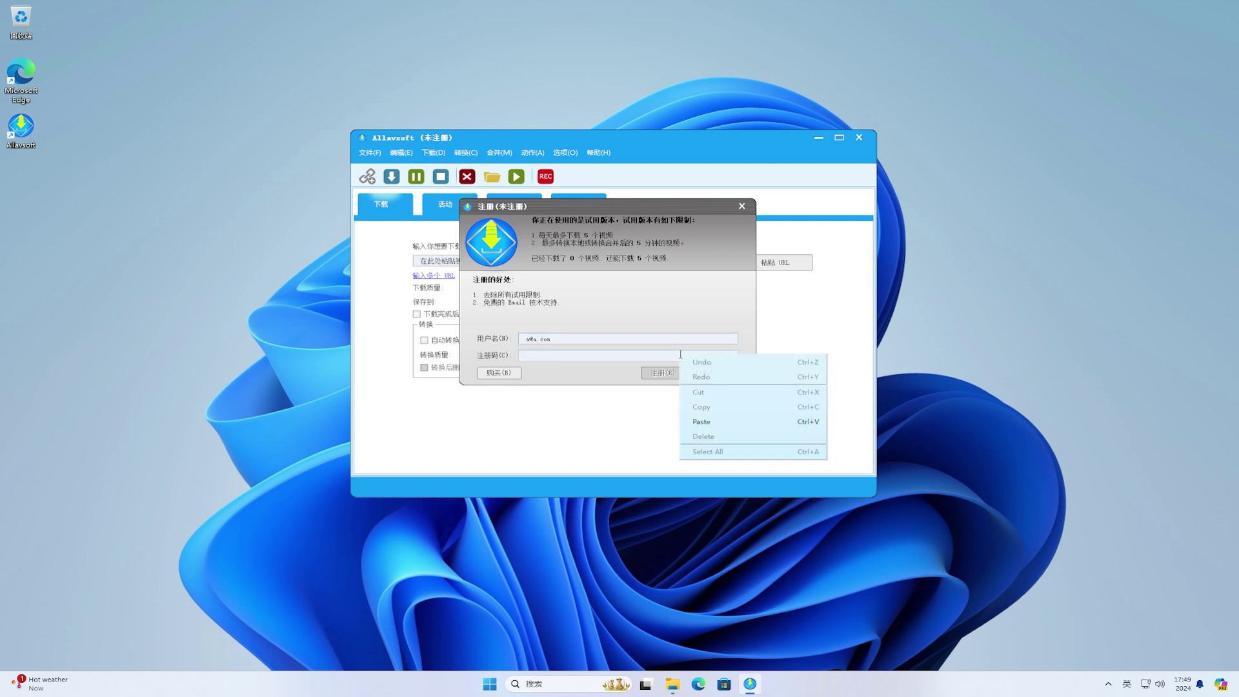
pyautogui.click(726, 426)
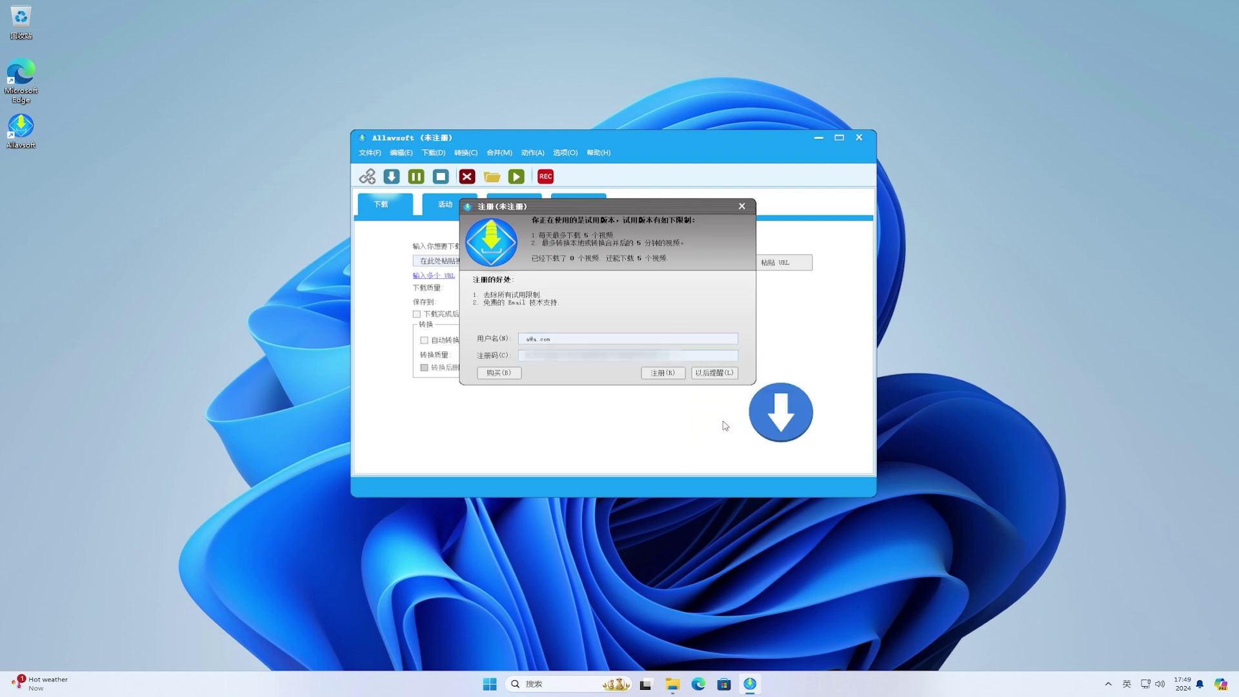
pyautogui.click(657, 371)
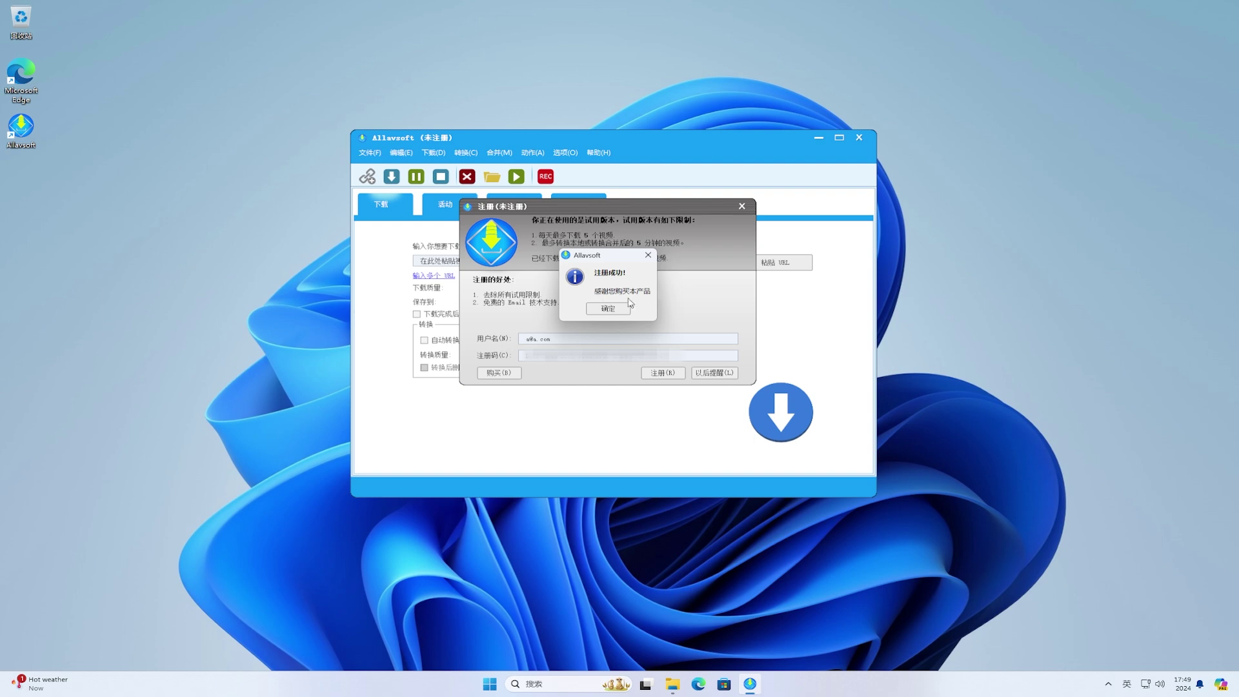
pyautogui.click(608, 309)
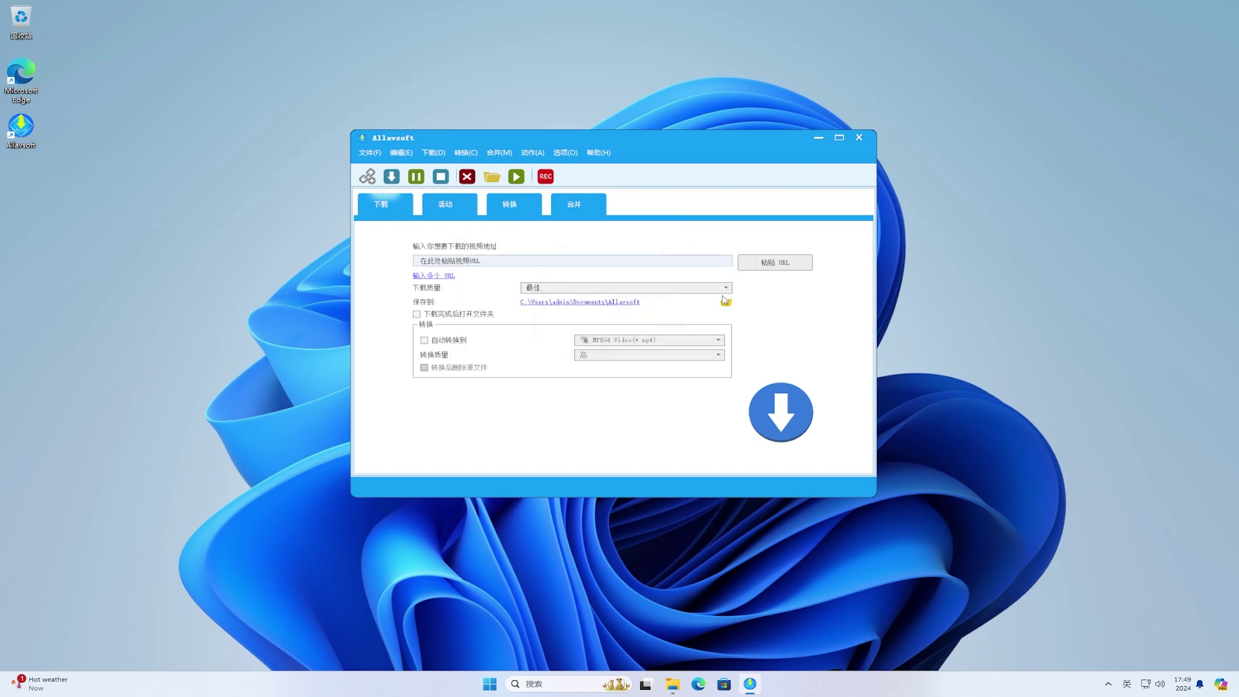
# Paste the copied video URL and start its download, keeping the quality at 最佳 (best).
pyautogui.click(775, 268)
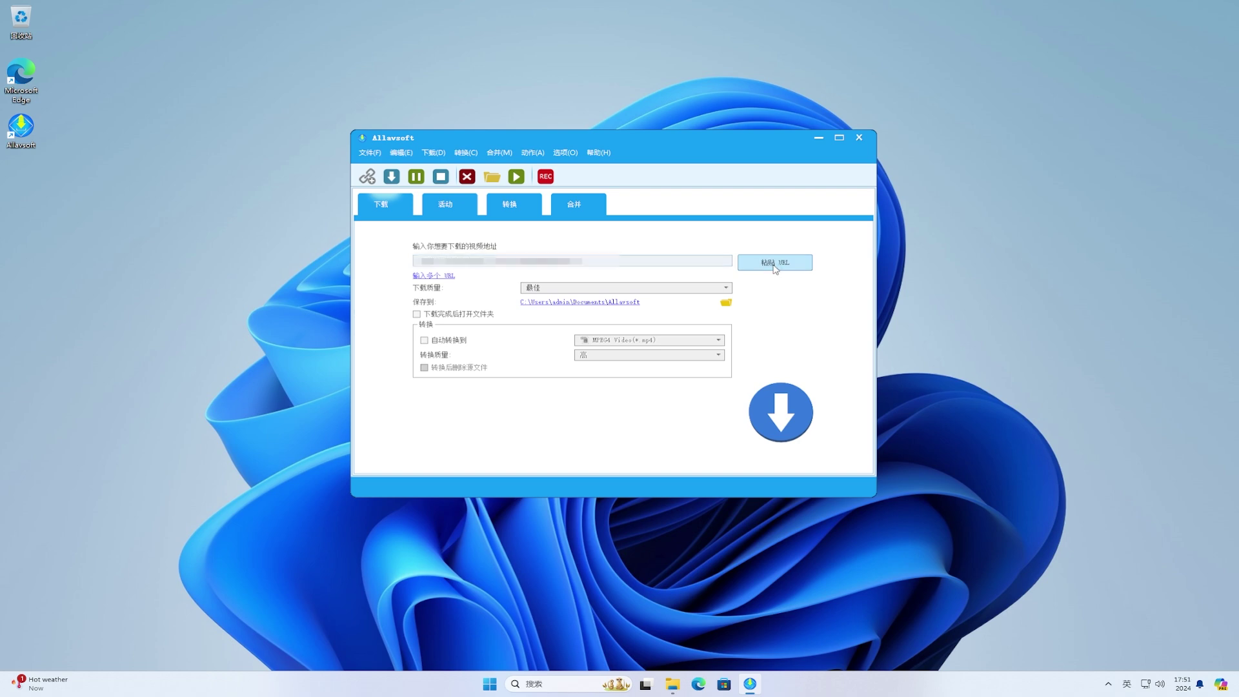
pyautogui.click(726, 289)
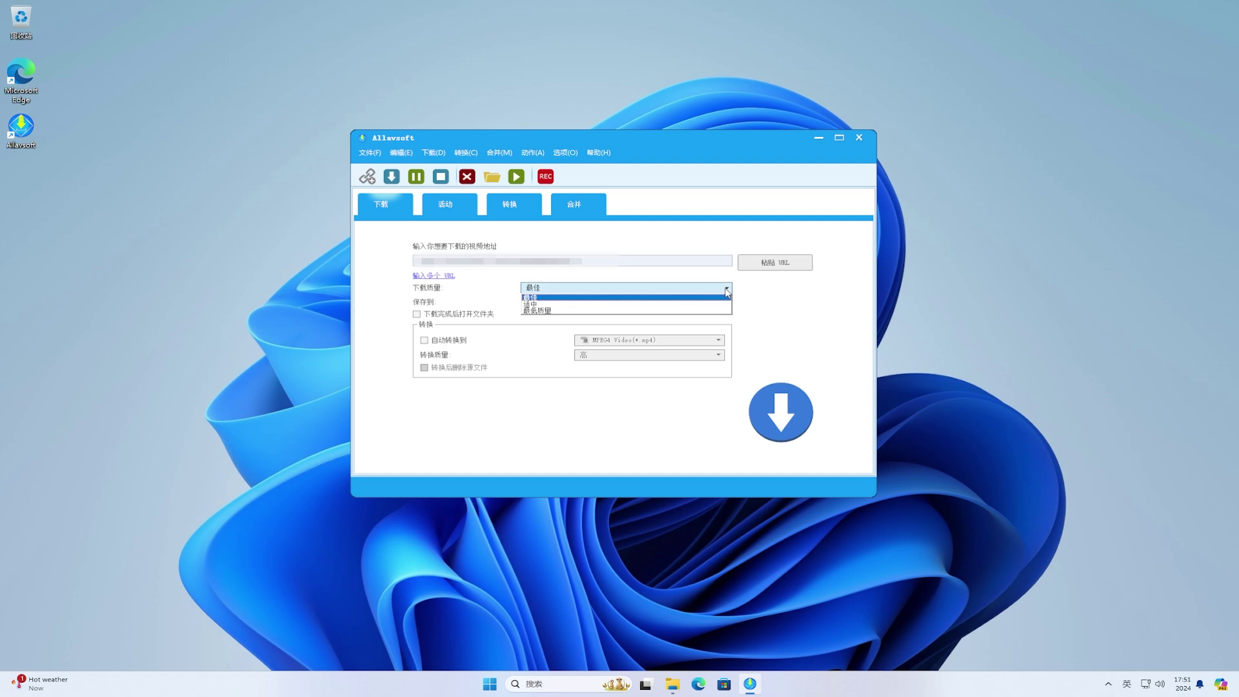
pyautogui.click(727, 293)
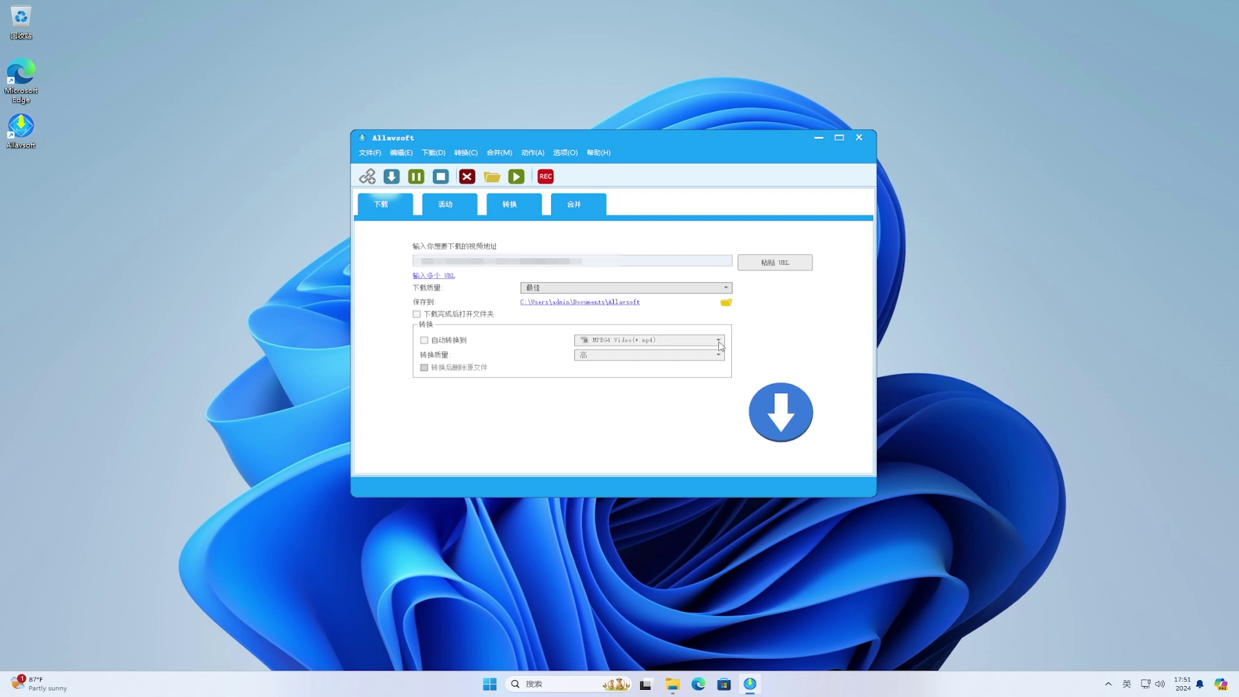
pyautogui.click(779, 420)
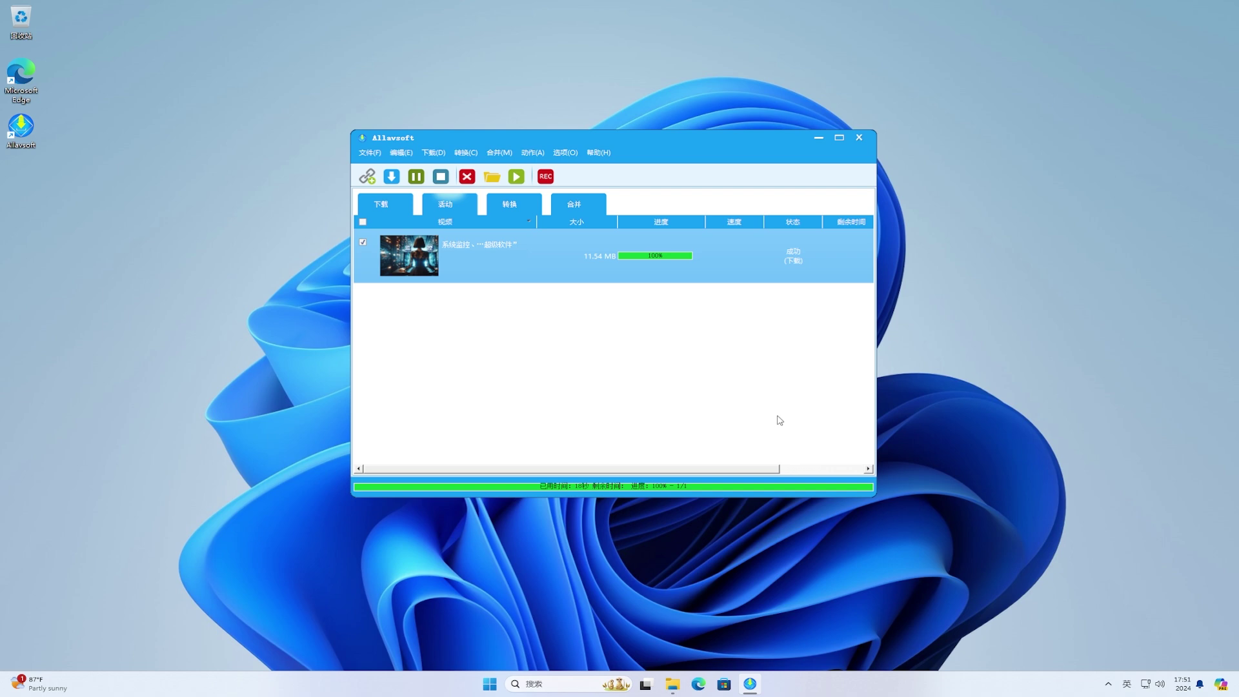
# Look through the download, activity, conversion and merge pages of Allavsoft.
pyautogui.click(387, 205)
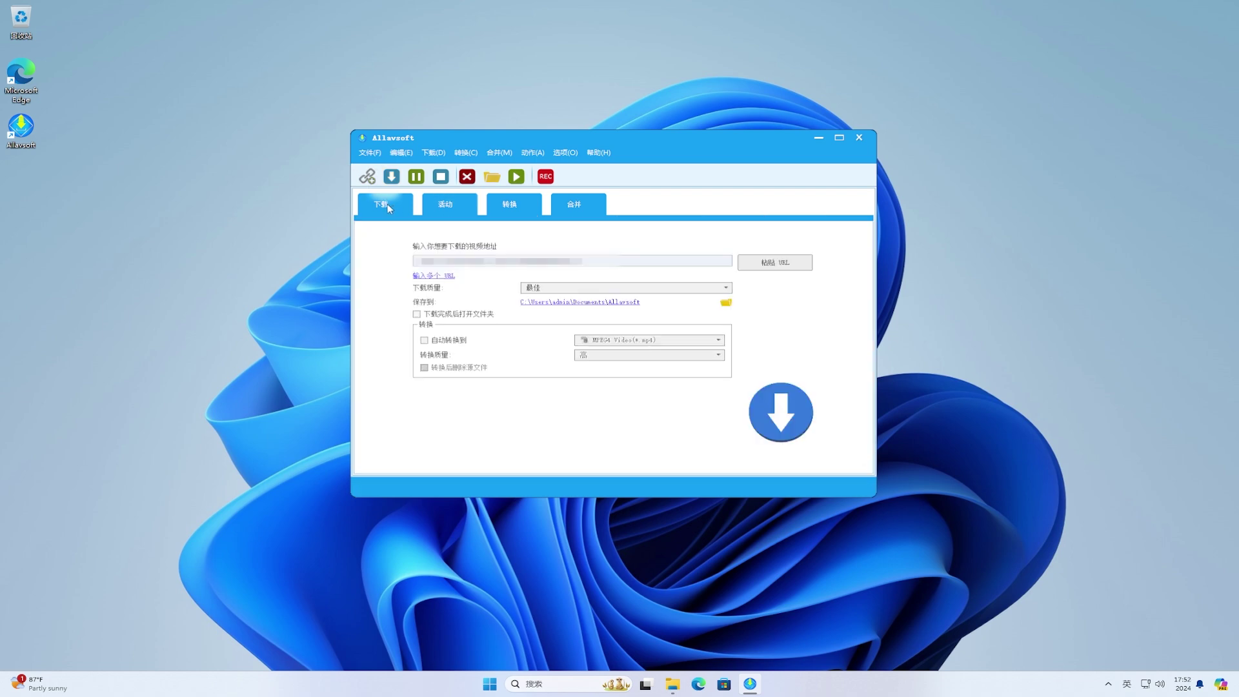
pyautogui.click(460, 210)
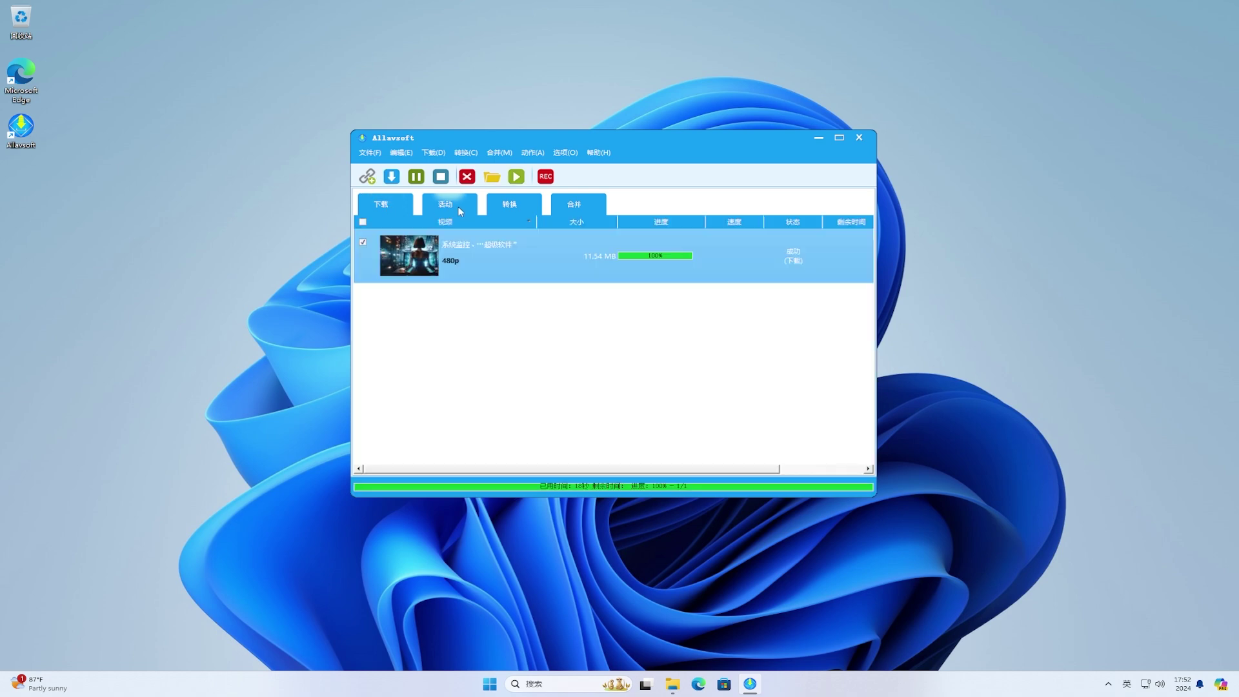
pyautogui.click(517, 211)
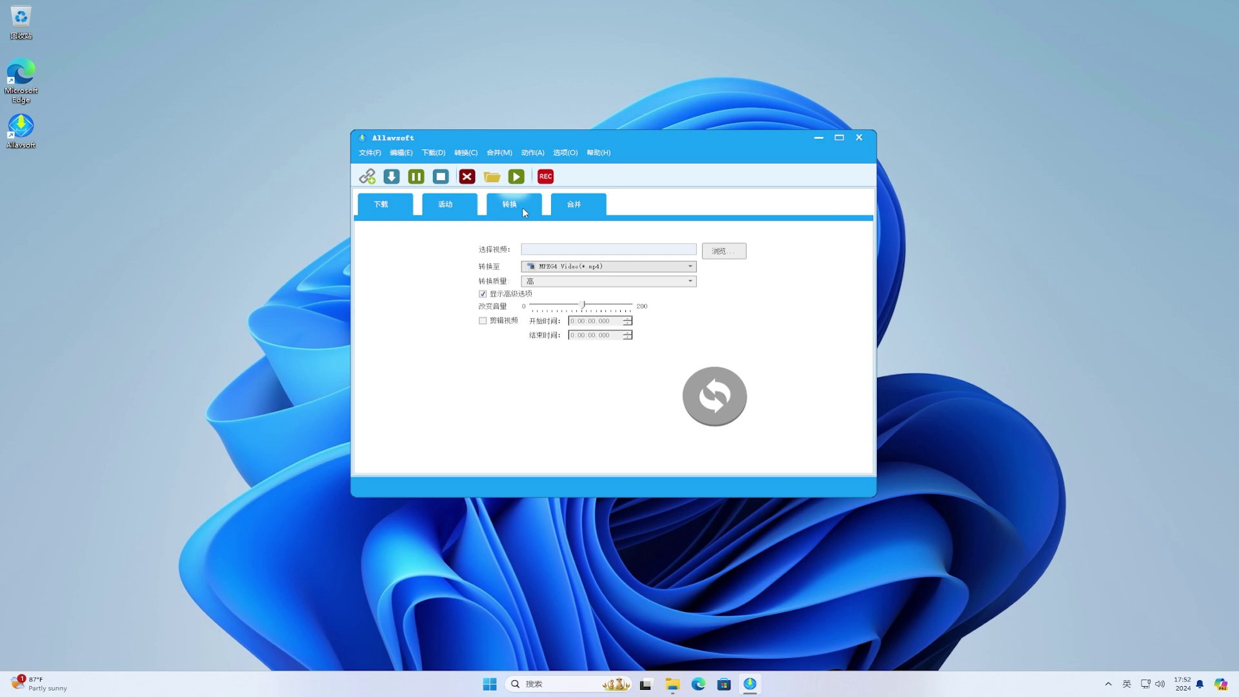
pyautogui.click(597, 207)
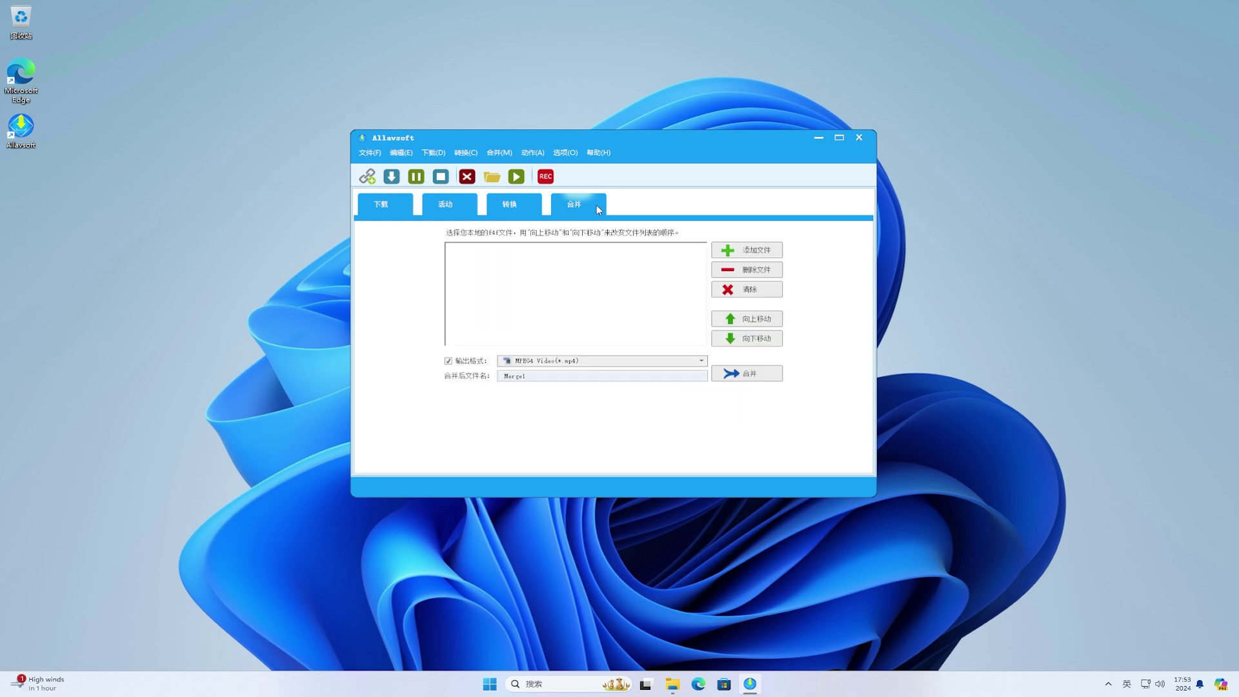
# Open the screen recorder, switch its audio input off and back on, and start recording.
pyautogui.click(546, 176)
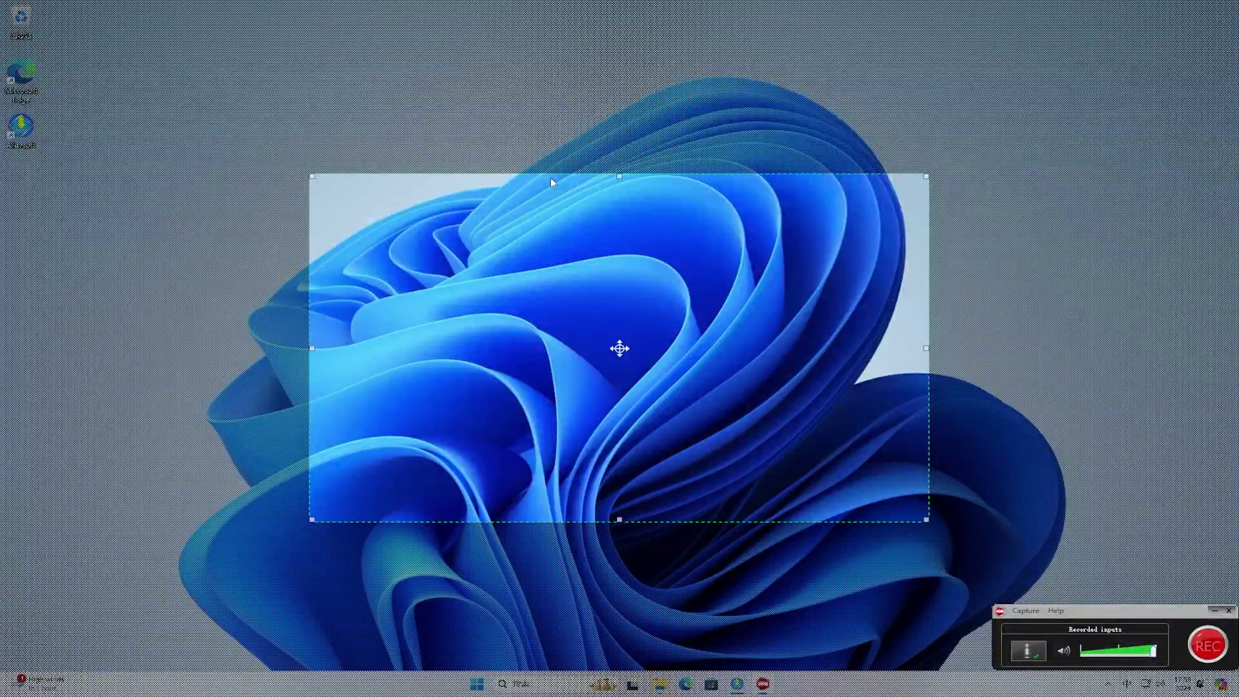
pyautogui.click(1024, 651)
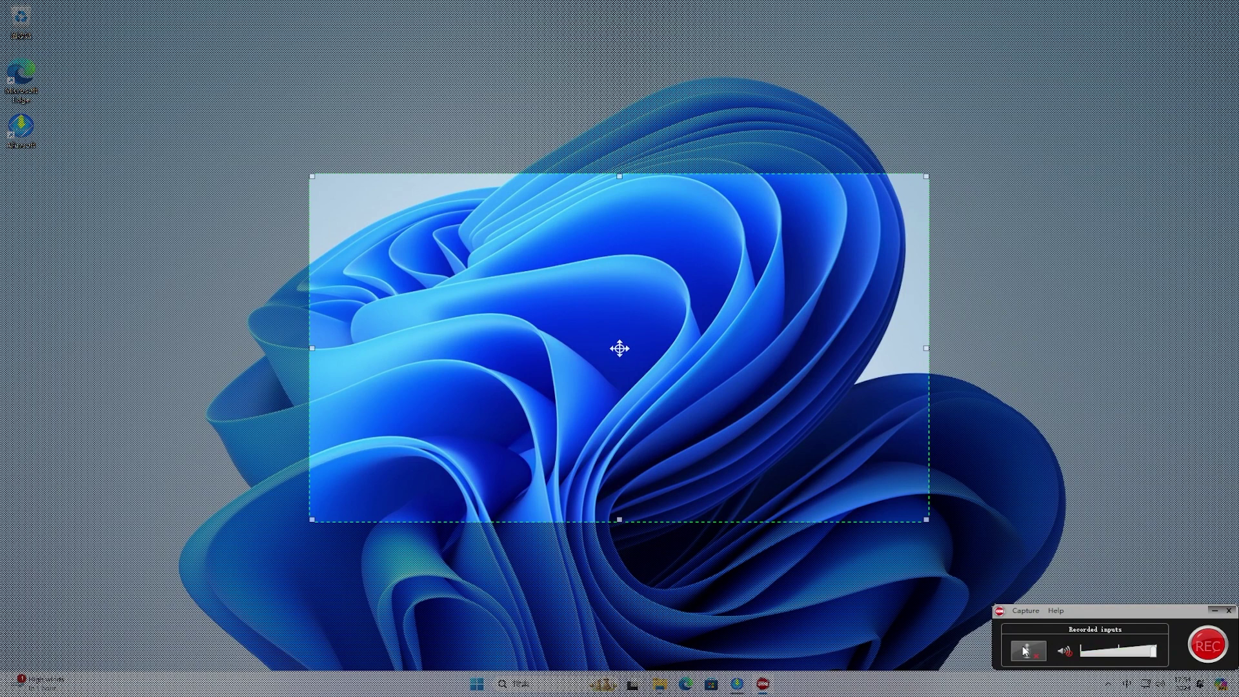
pyautogui.click(1025, 650)
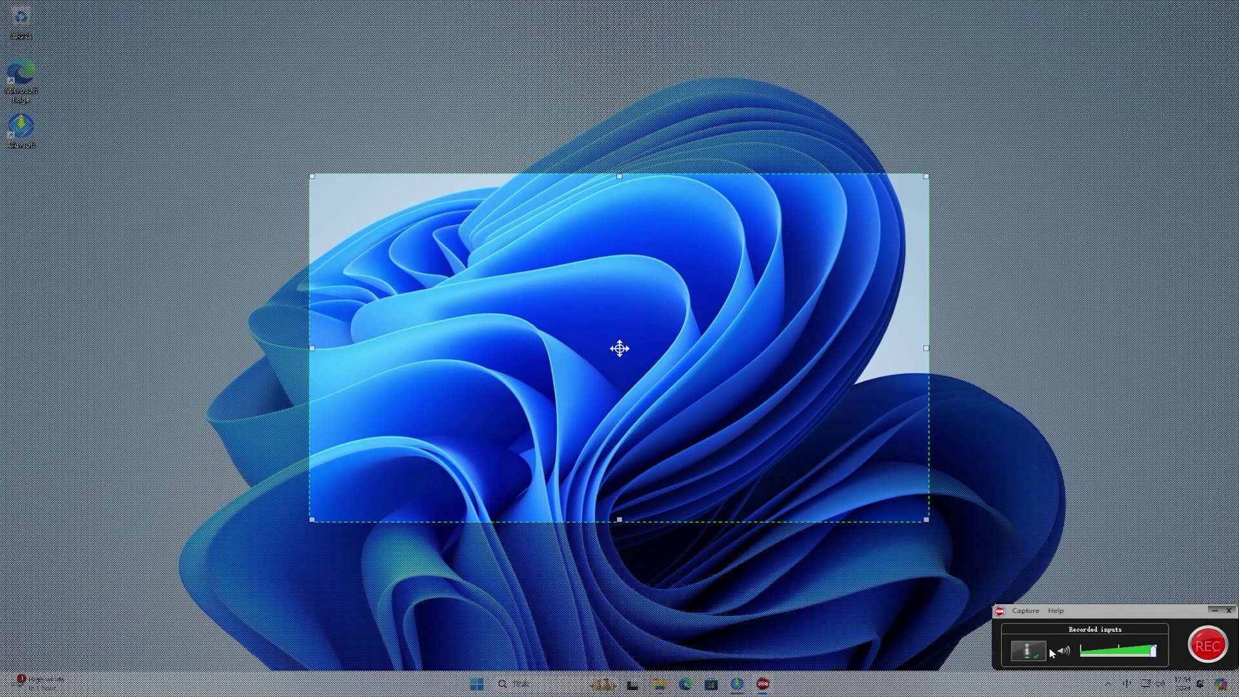
pyautogui.click(1208, 645)
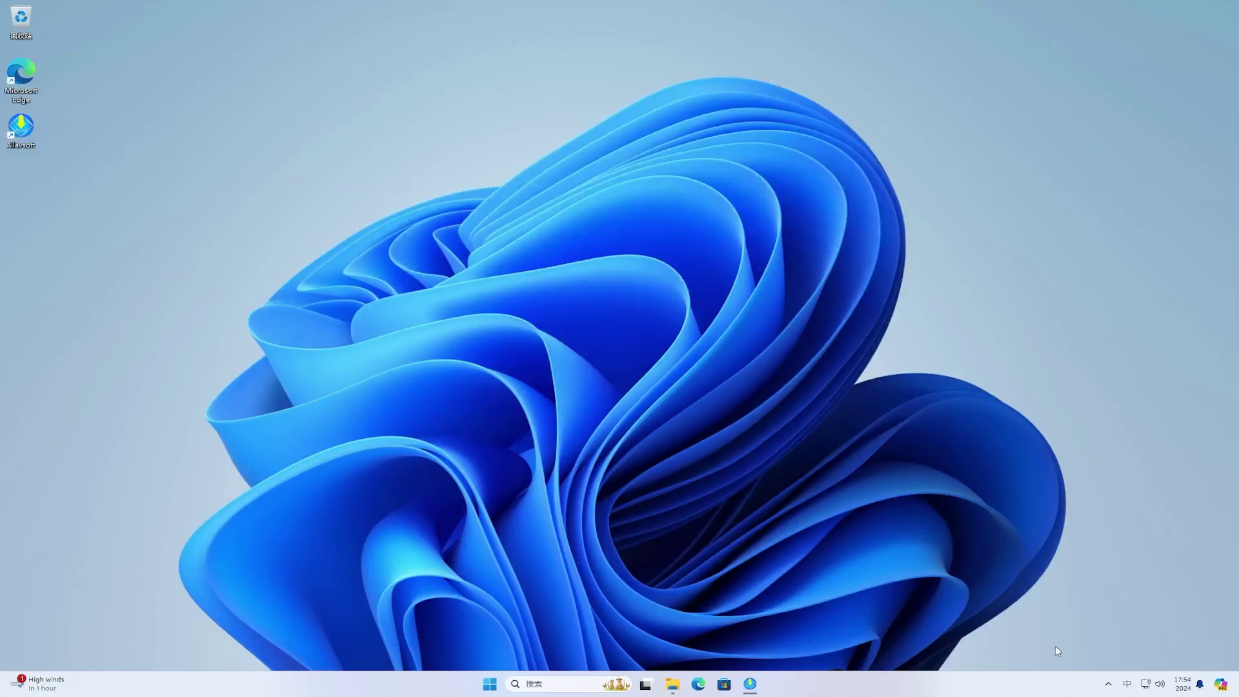
# Bring the Allavsoft window back and review its file commands for adding and pasting video URLs.
pyautogui.click(751, 687)
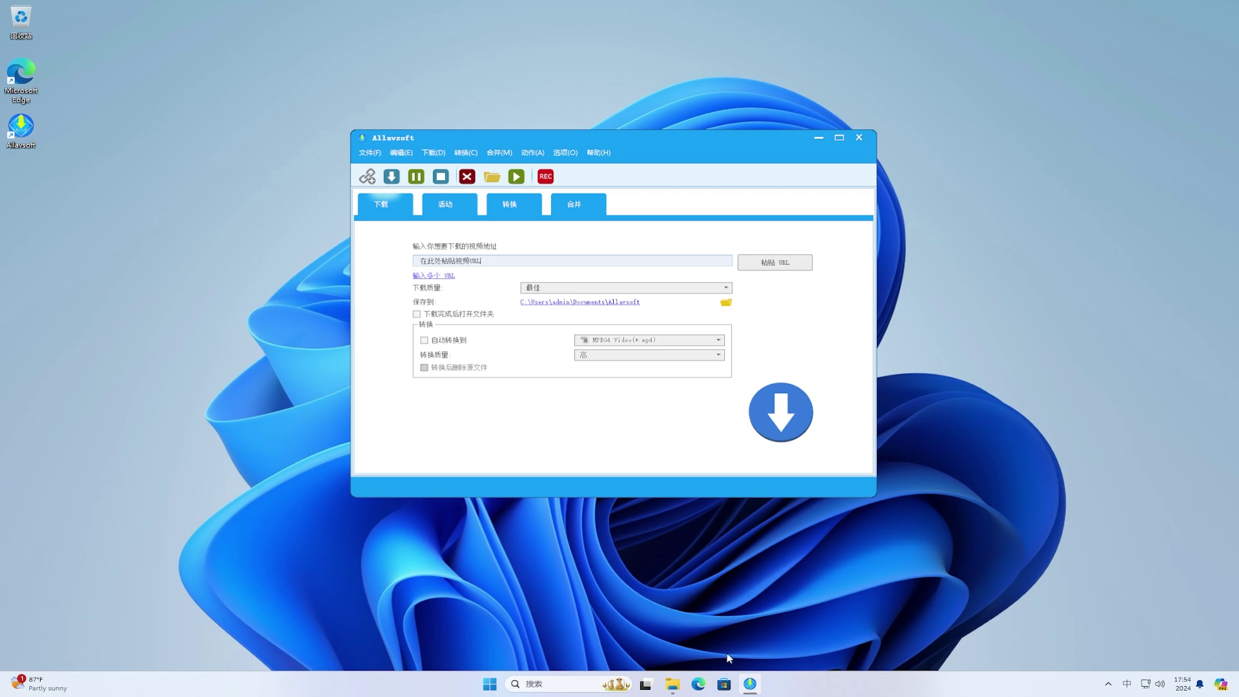
pyautogui.click(367, 154)
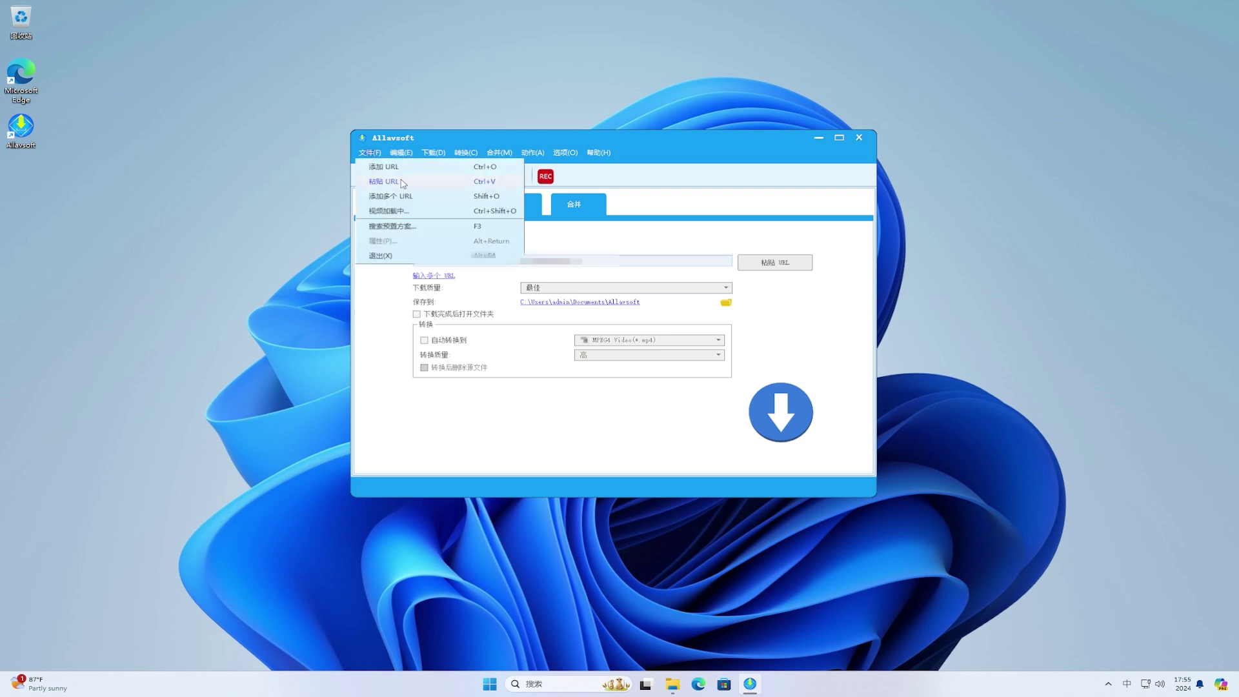
pyautogui.click(445, 201)
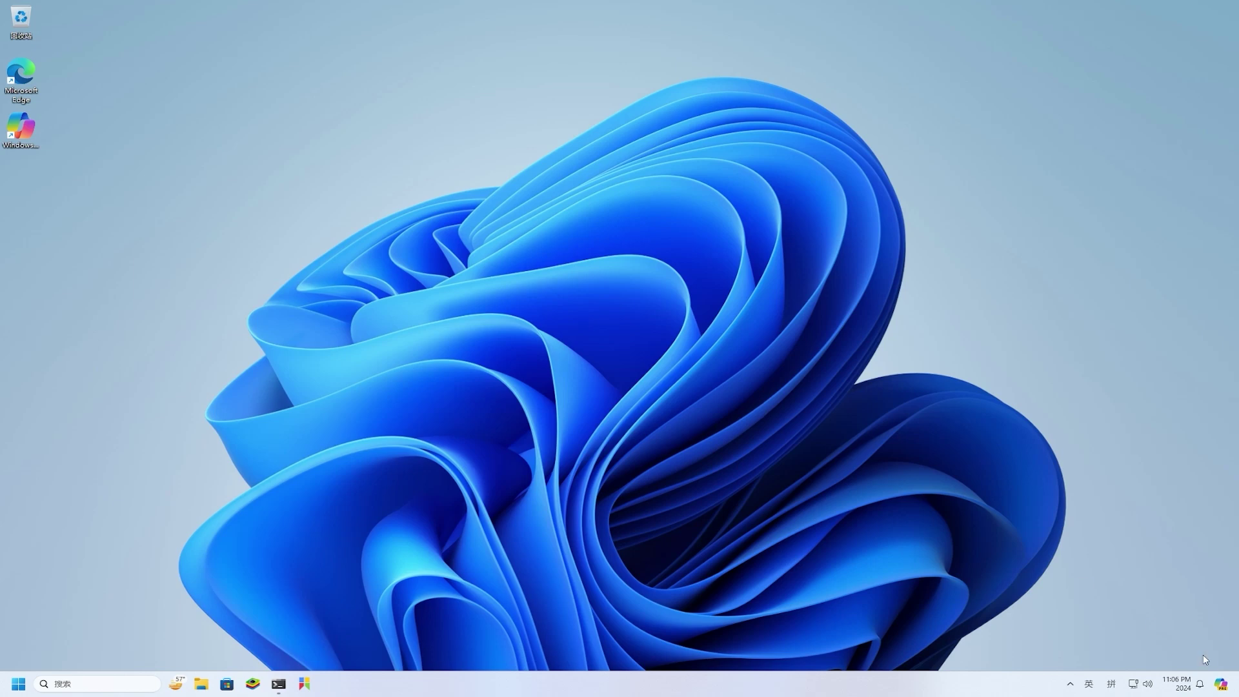
# Open Copilot, turn off its 并排 (side-by-side) mode, reposition the floating window slightly, and close it.
pyautogui.click(1221, 683)
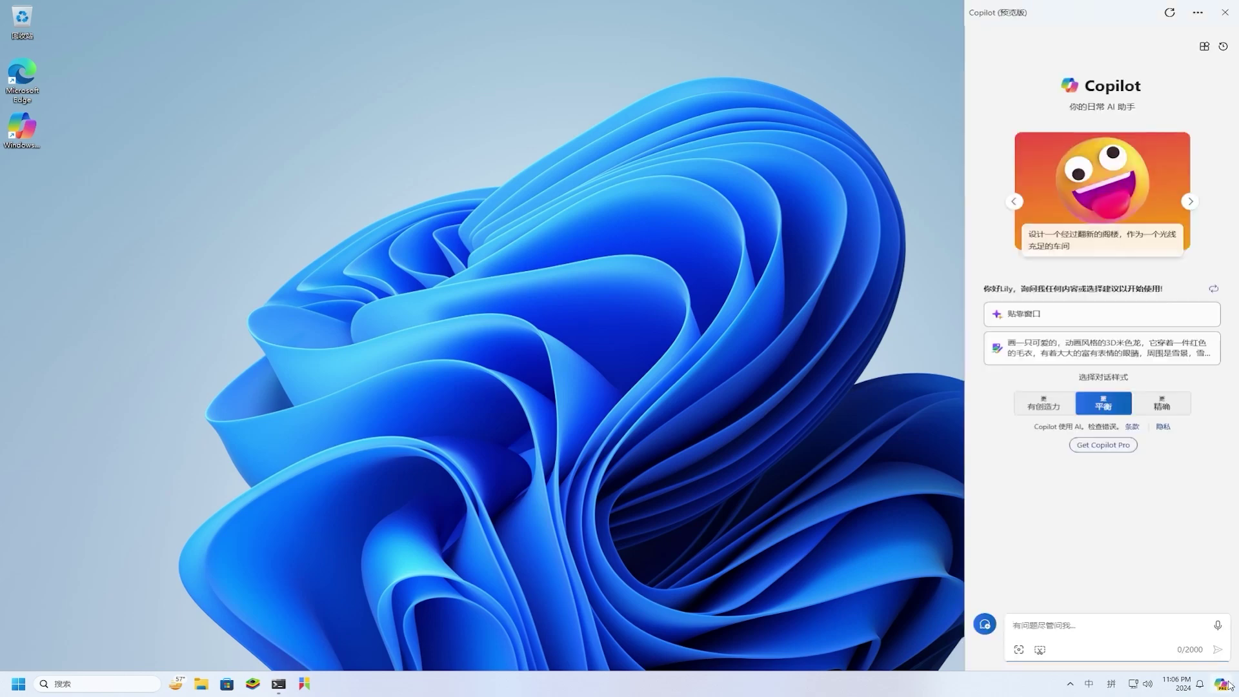
pyautogui.click(1198, 14)
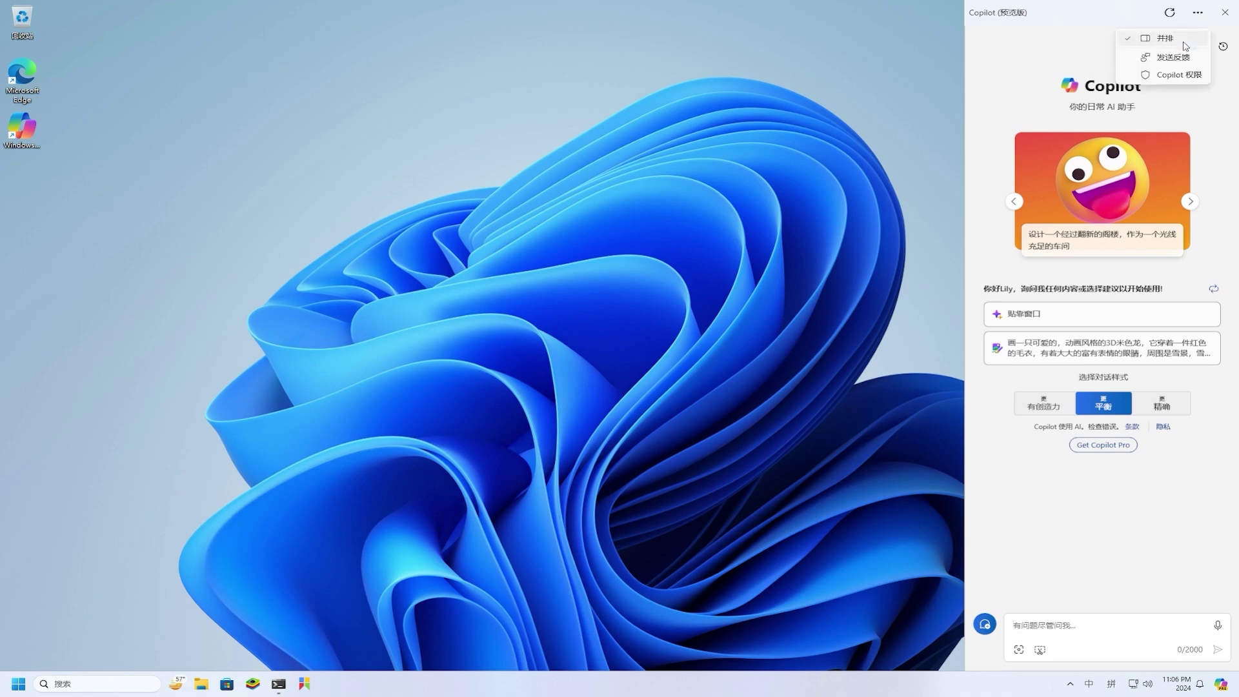
pyautogui.click(1184, 40)
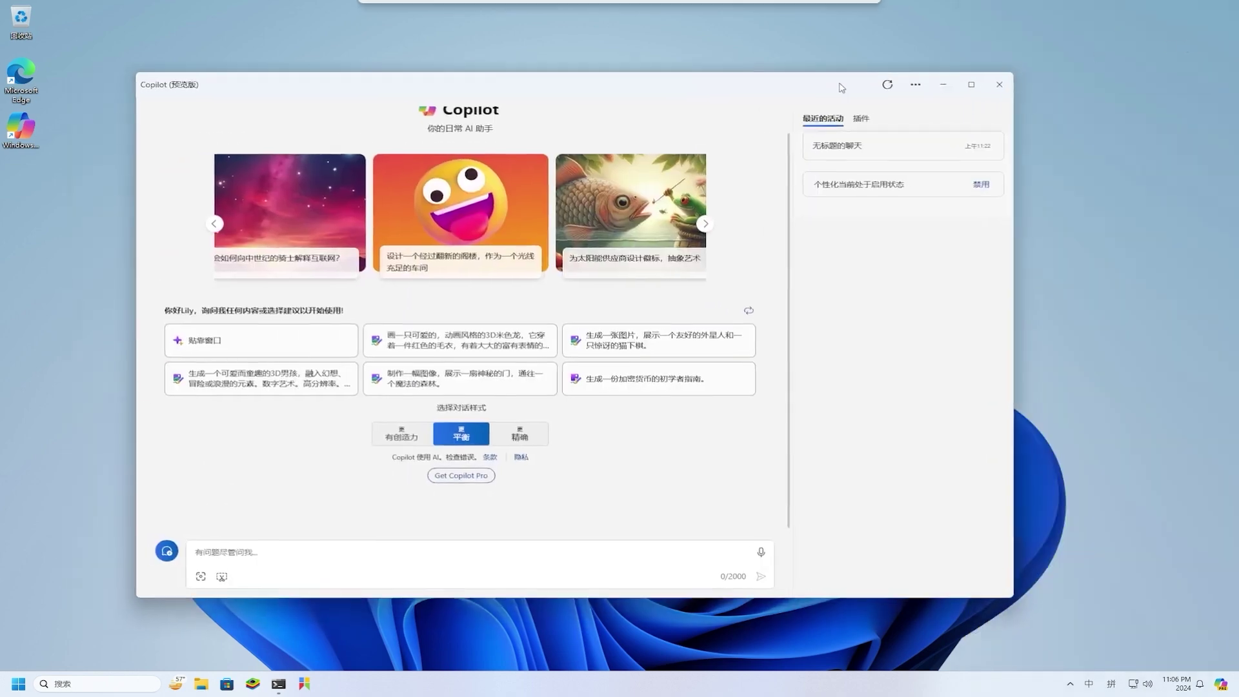
pyautogui.moveTo(841, 87); pyautogui.dragTo(848, 93)
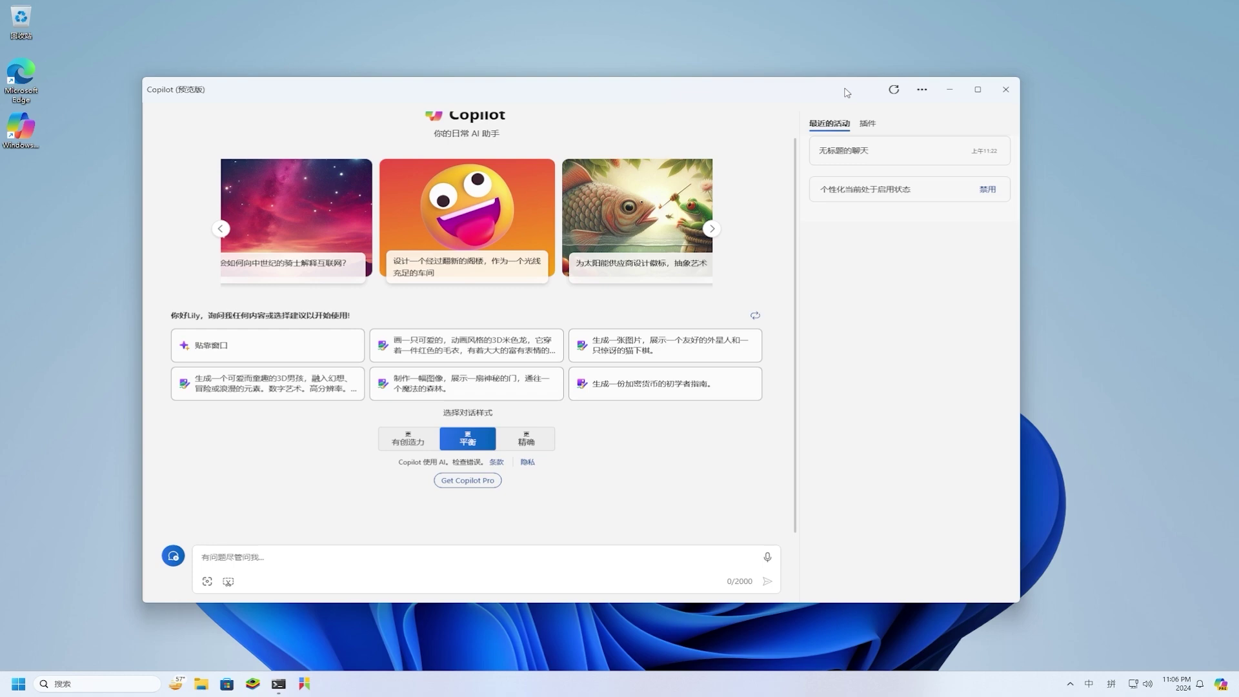
pyautogui.click(1000, 94)
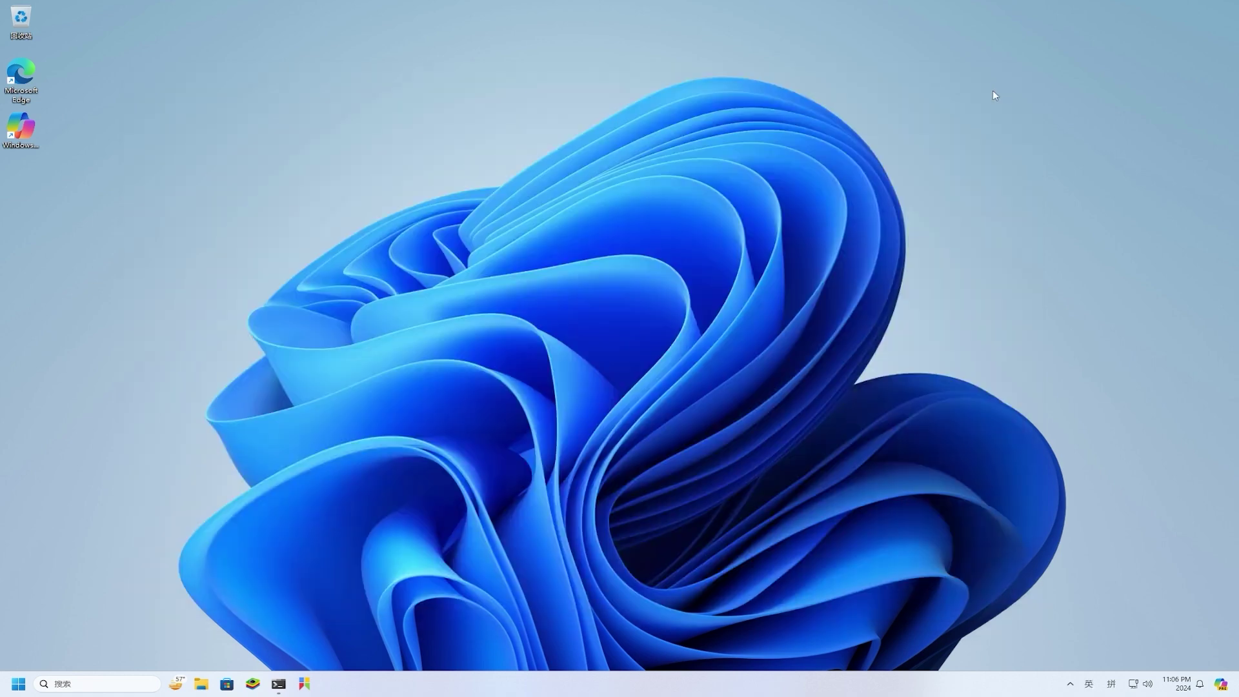
# Open Notepad, enter the text 这是一个测试, select it and open its context menu.
pyautogui.click(18, 684)
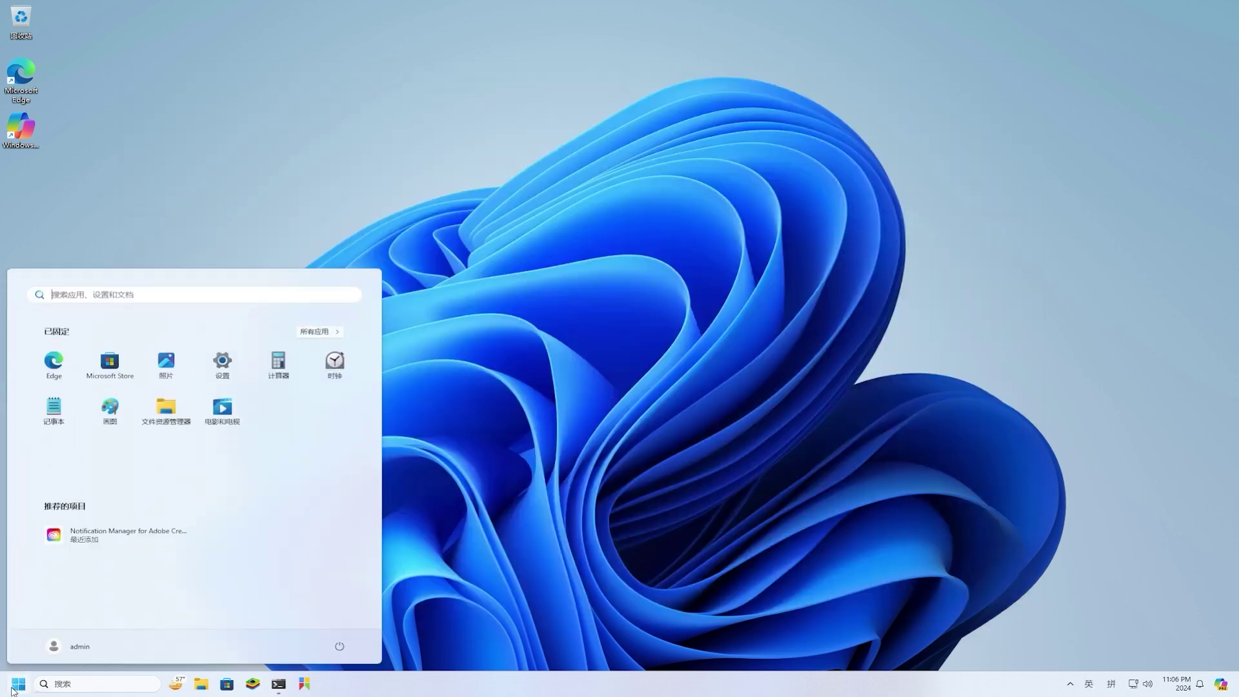
pyautogui.click(54, 407)
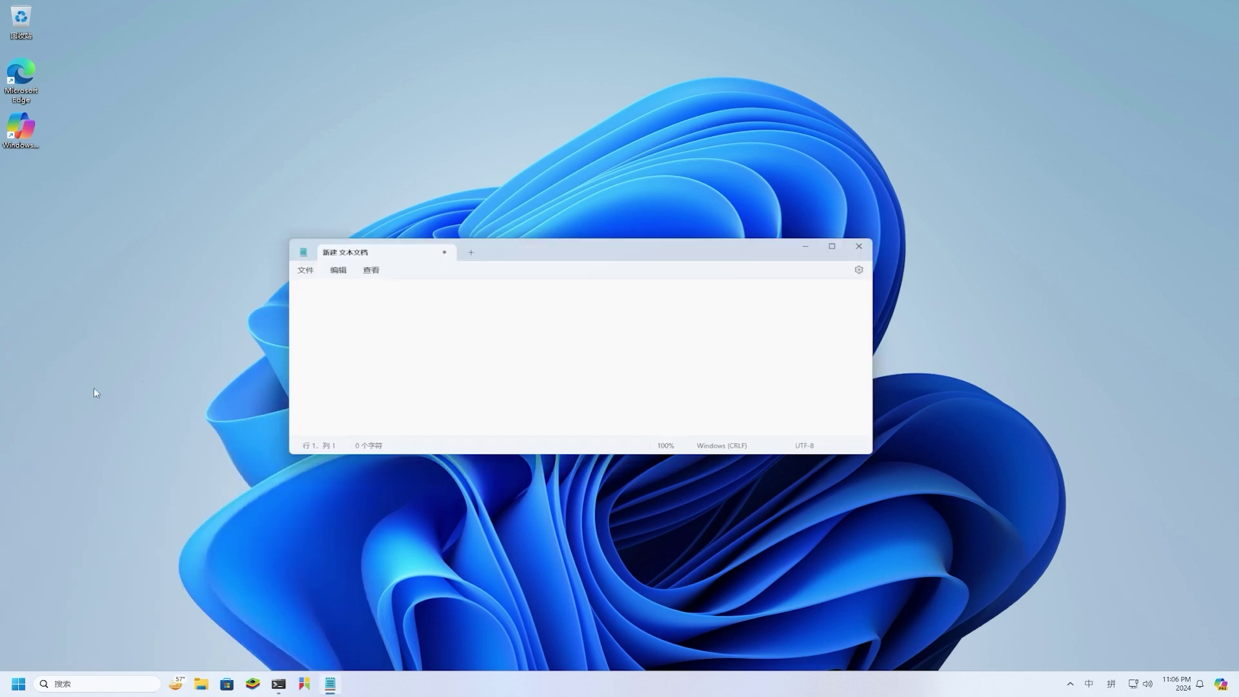
pyautogui.write('zheshiyigec')
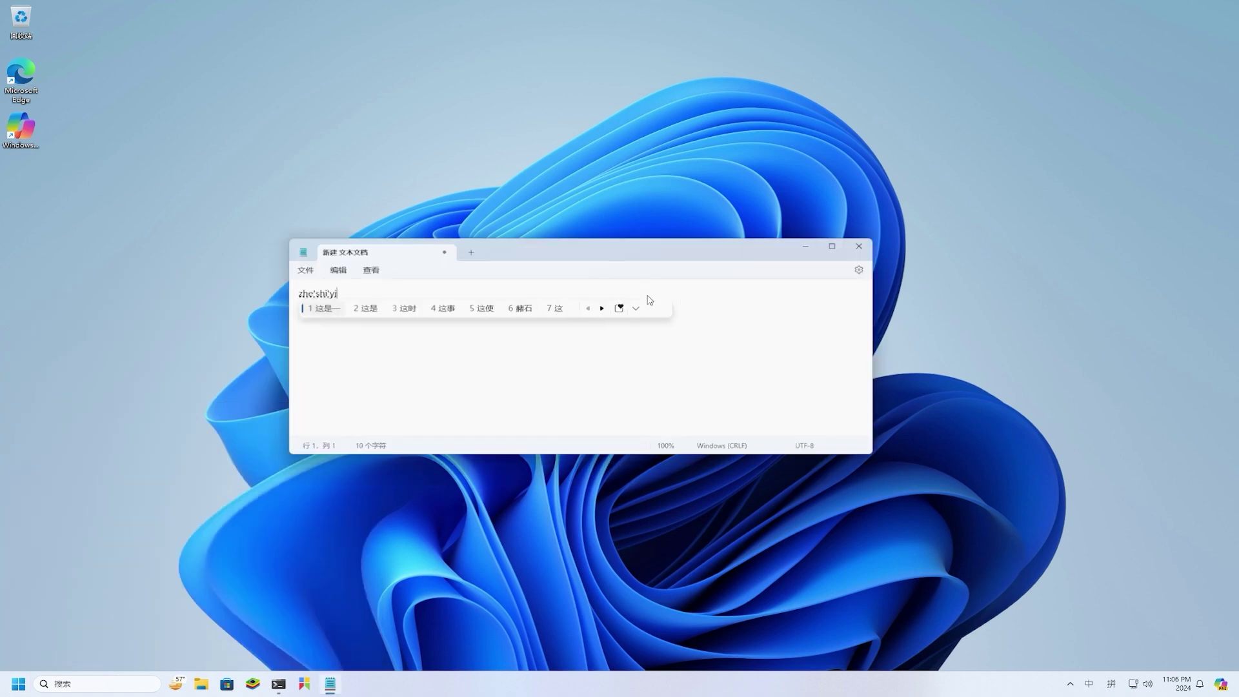
pyautogui.write('eshi')
pyautogui.press('space')
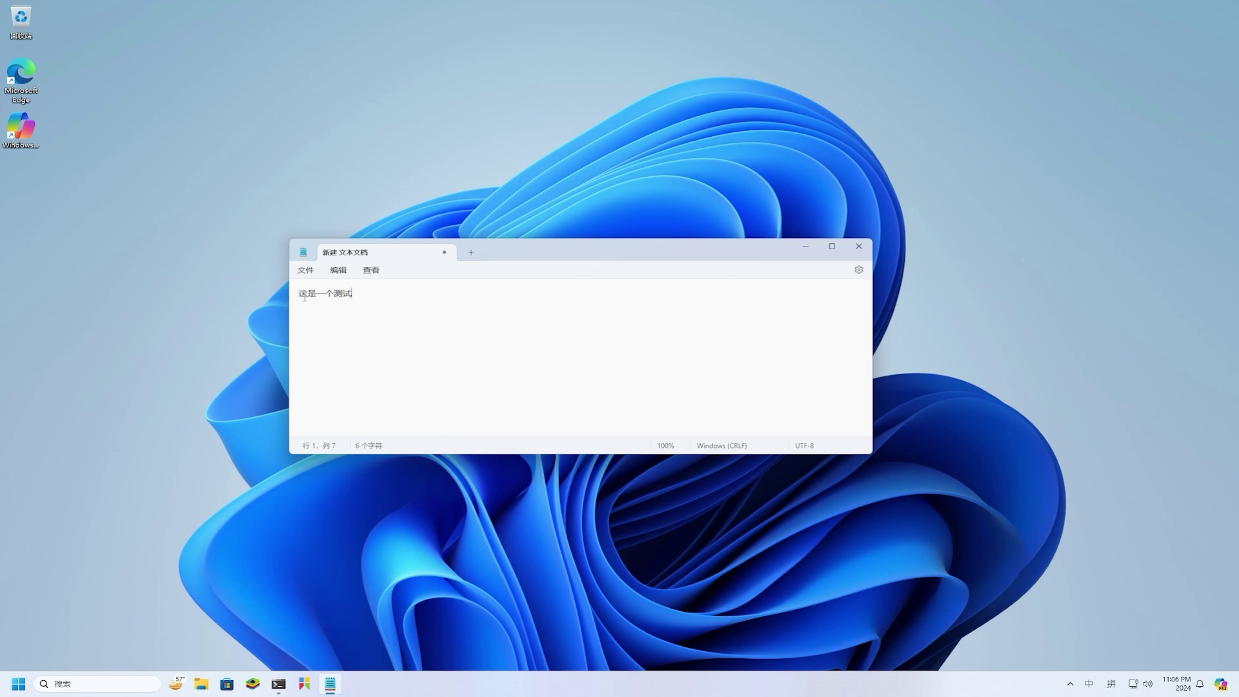
pyautogui.moveTo(307, 298); pyautogui.dragTo(395, 299)
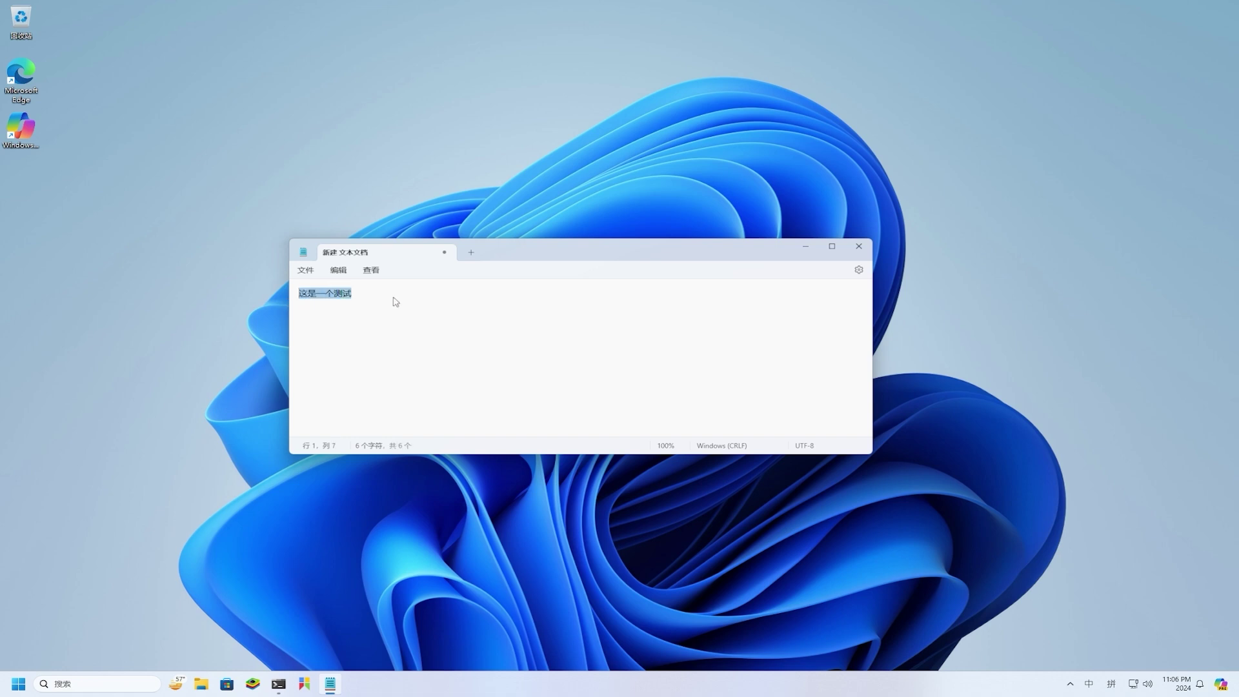
pyautogui.rightClick(347, 297)
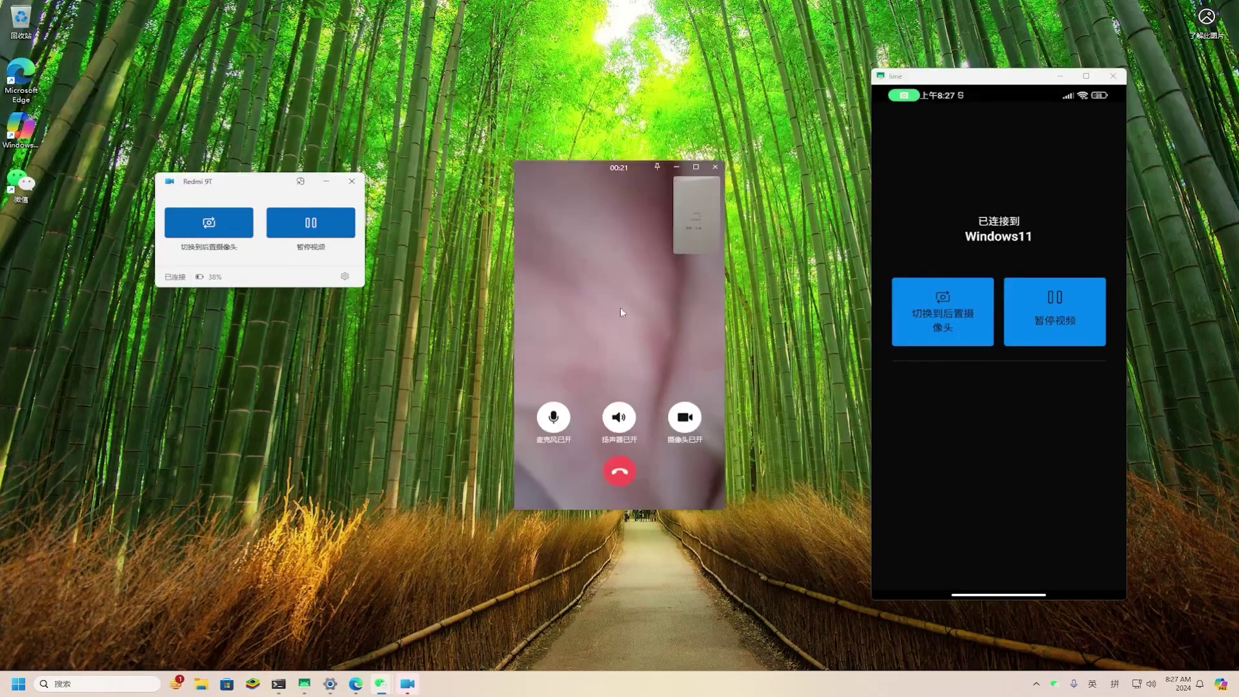
pyautogui.click(695, 243)
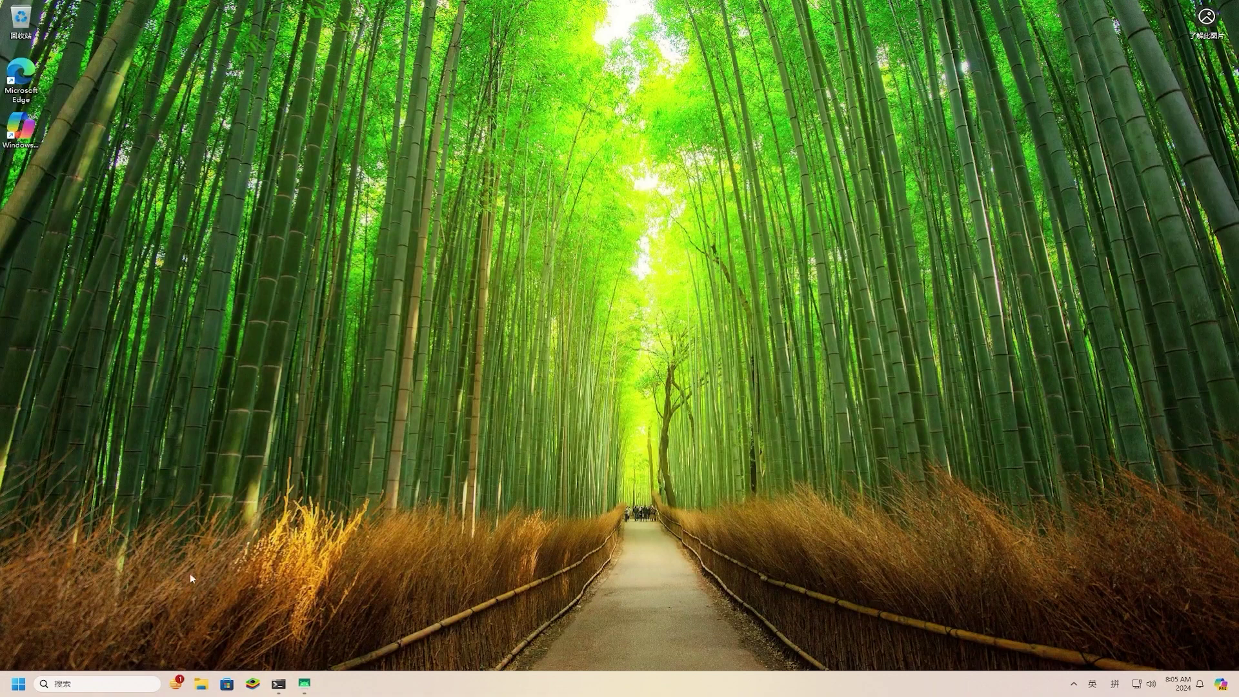
# Open the mobile devices (移动设备) page in Windows Settings and allow this PC to access mobile devices.
pyautogui.click(17, 688)
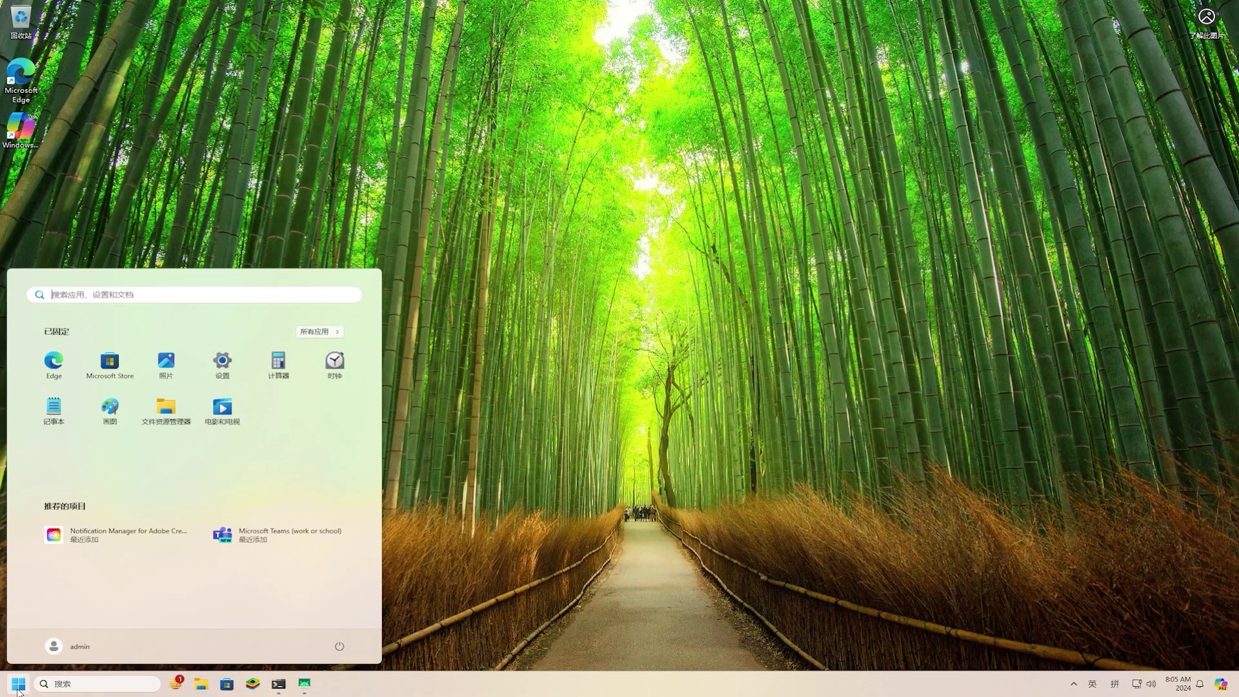
pyautogui.click(228, 374)
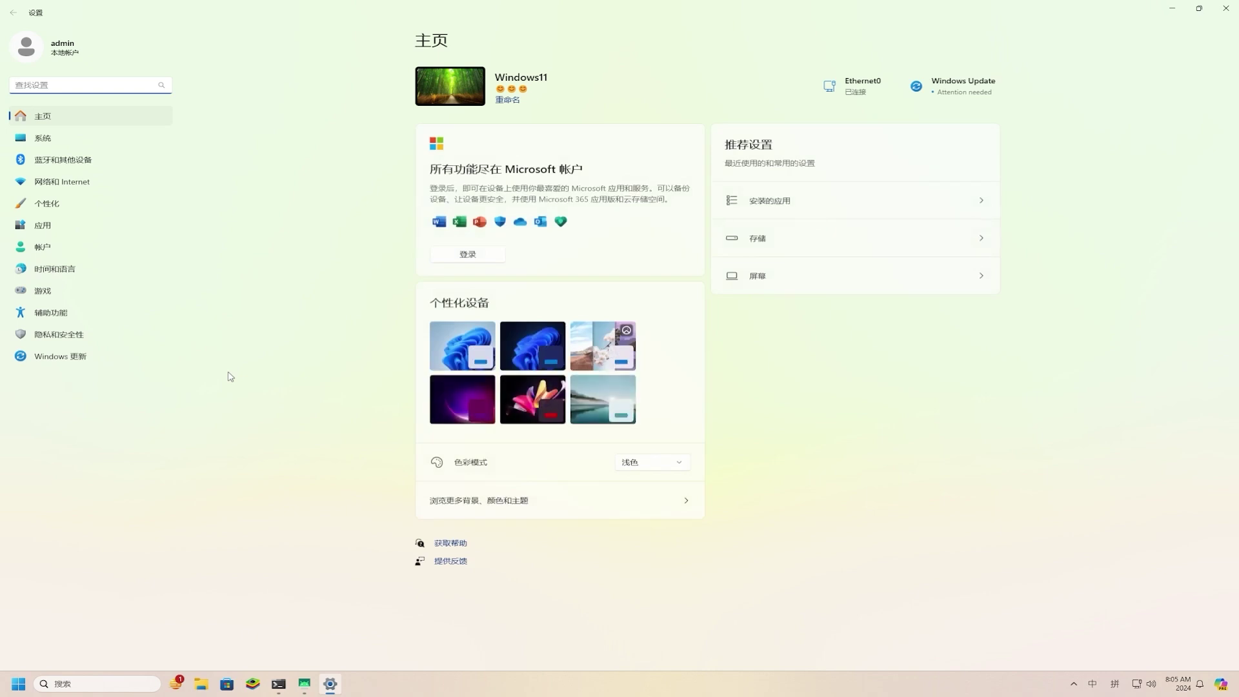
pyautogui.click(84, 164)
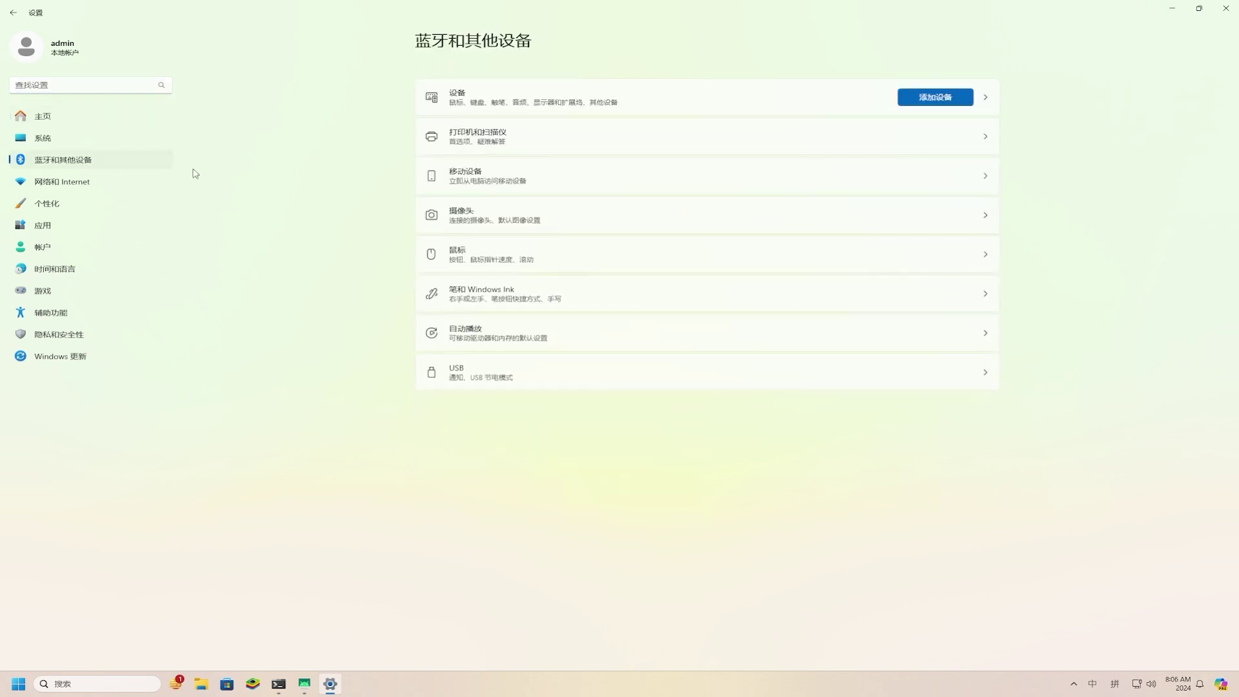
pyautogui.click(527, 180)
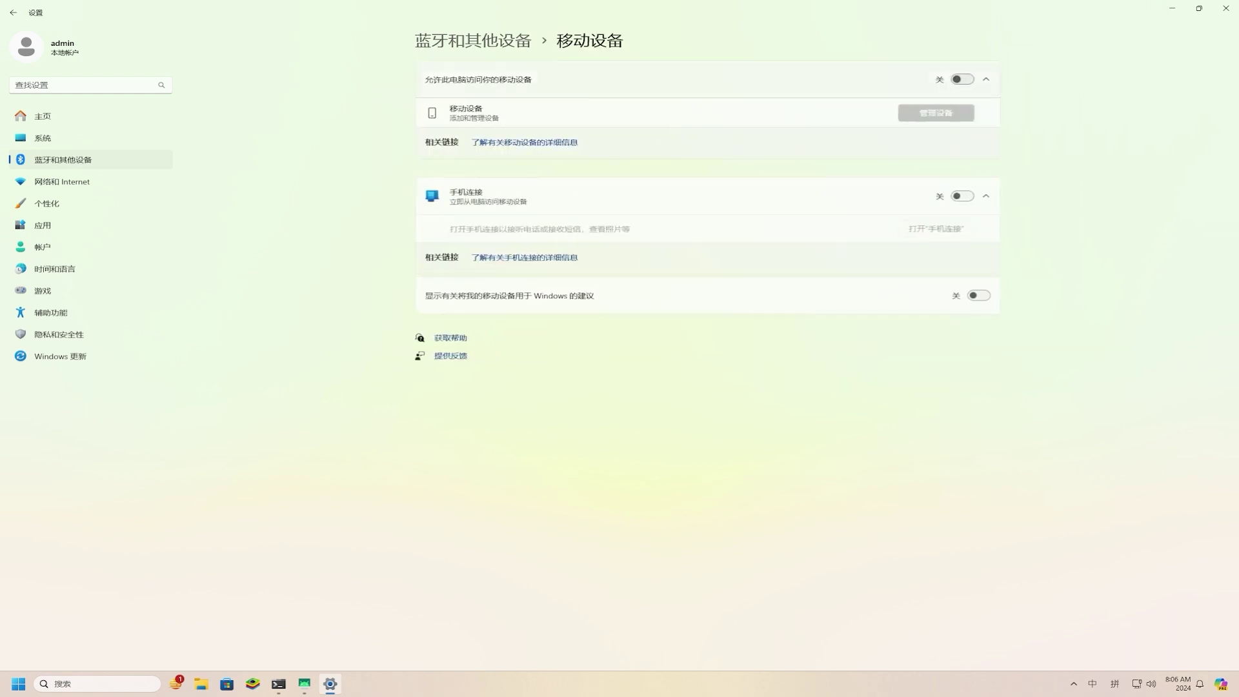
pyautogui.click(962, 81)
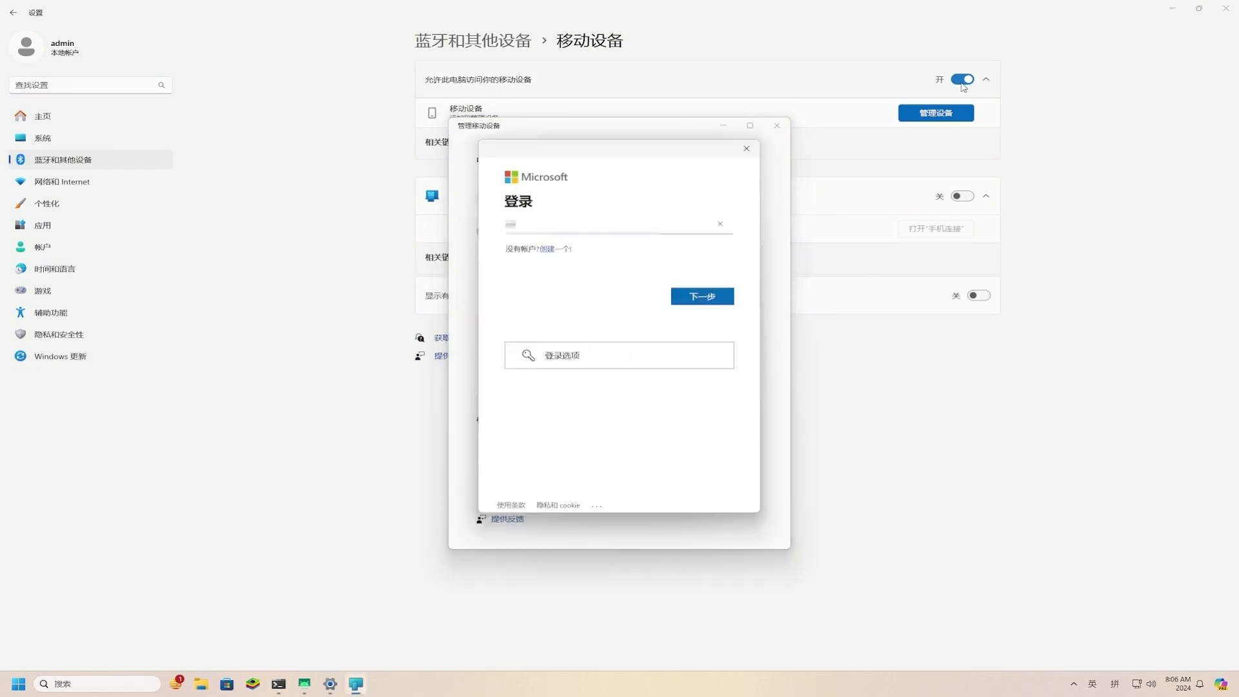
# Sign in with the Microsoft account e-mail and password, limiting the account's use to Microsoft apps only.
pyautogui.write('**************')
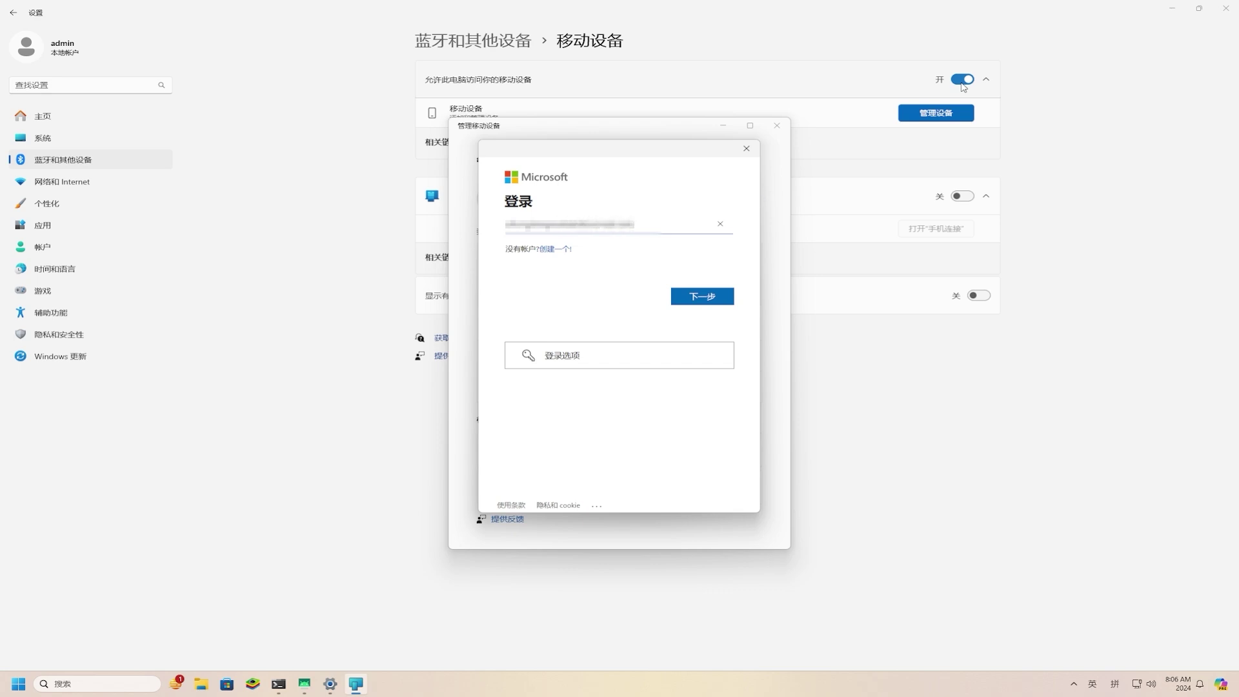
pyautogui.click(719, 298)
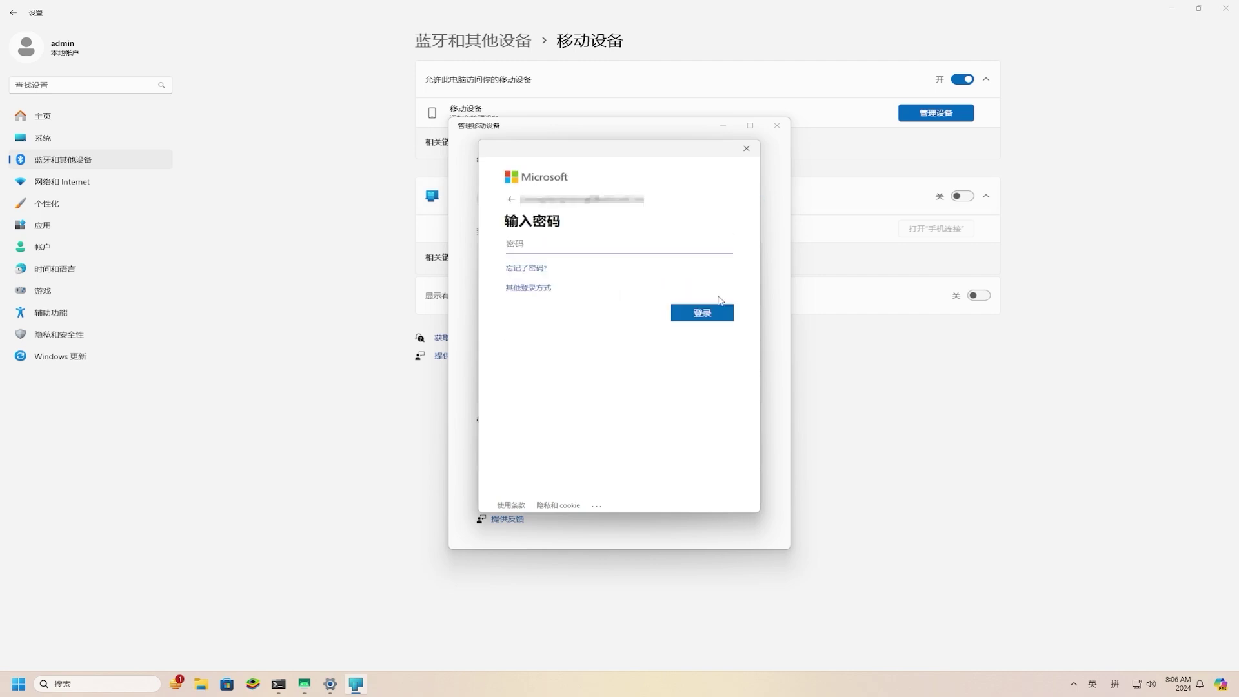
pyautogui.write('***')
pyautogui.click(718, 317)
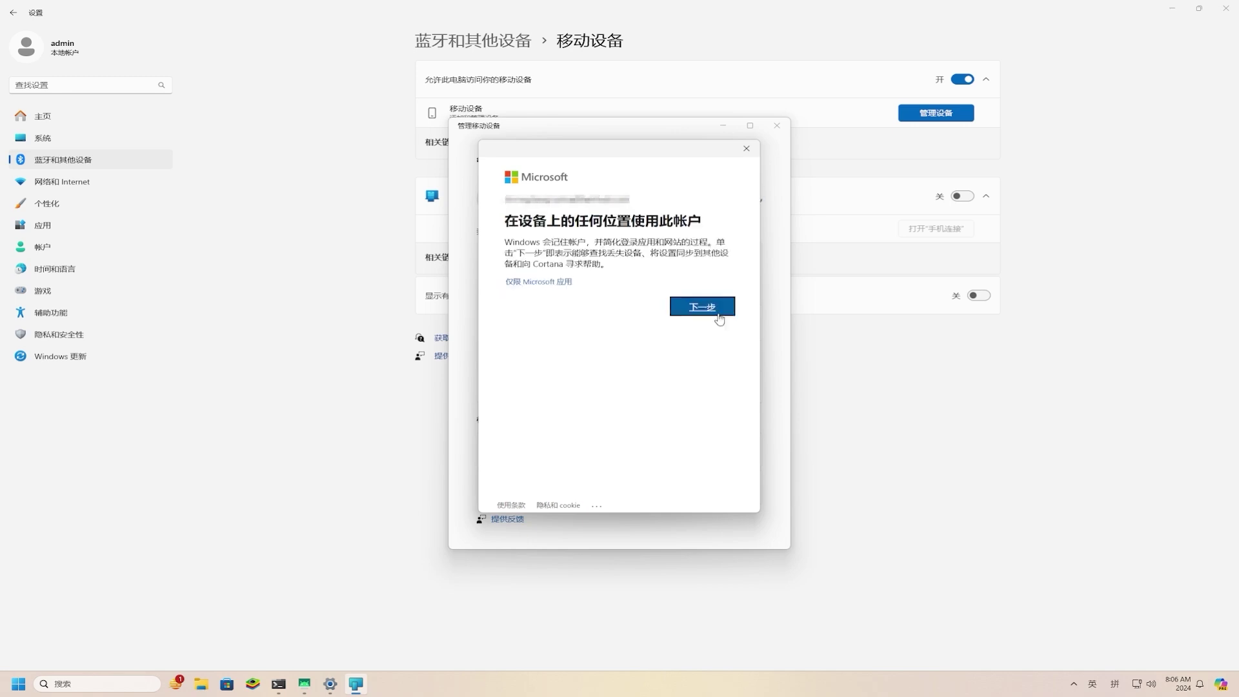
pyautogui.click(553, 283)
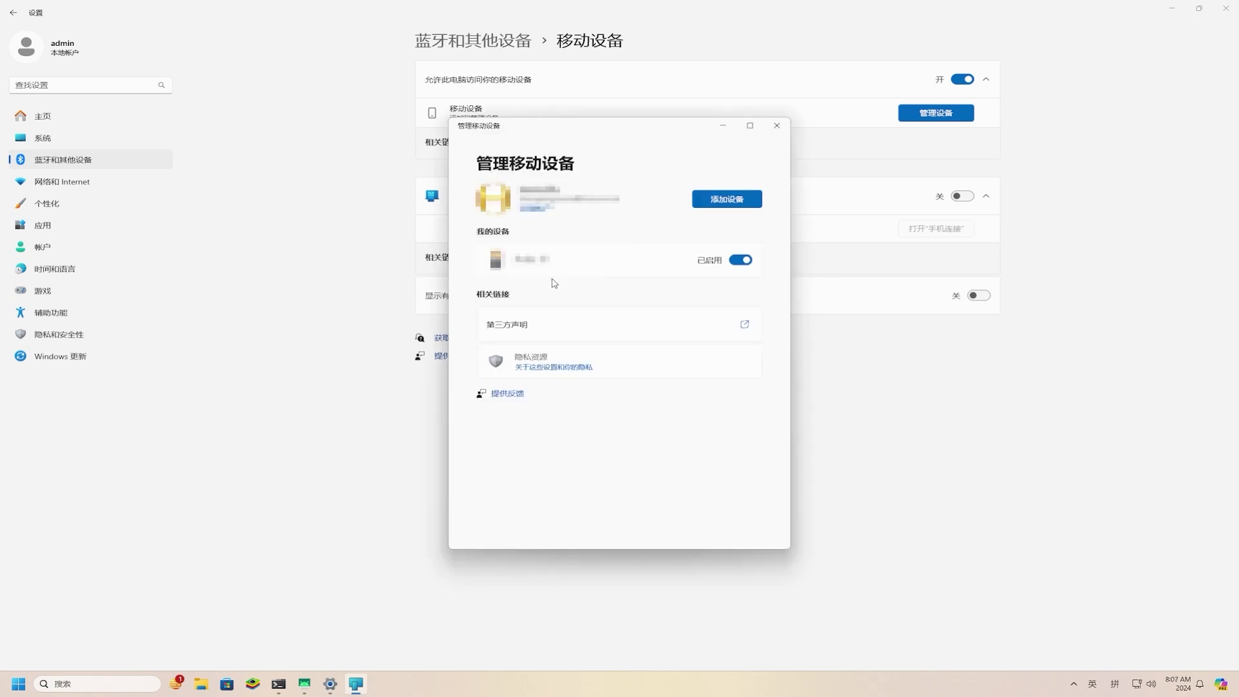
# Disable the already linked mobile device and begin adding a new one by QR code.
pyautogui.click(740, 261)
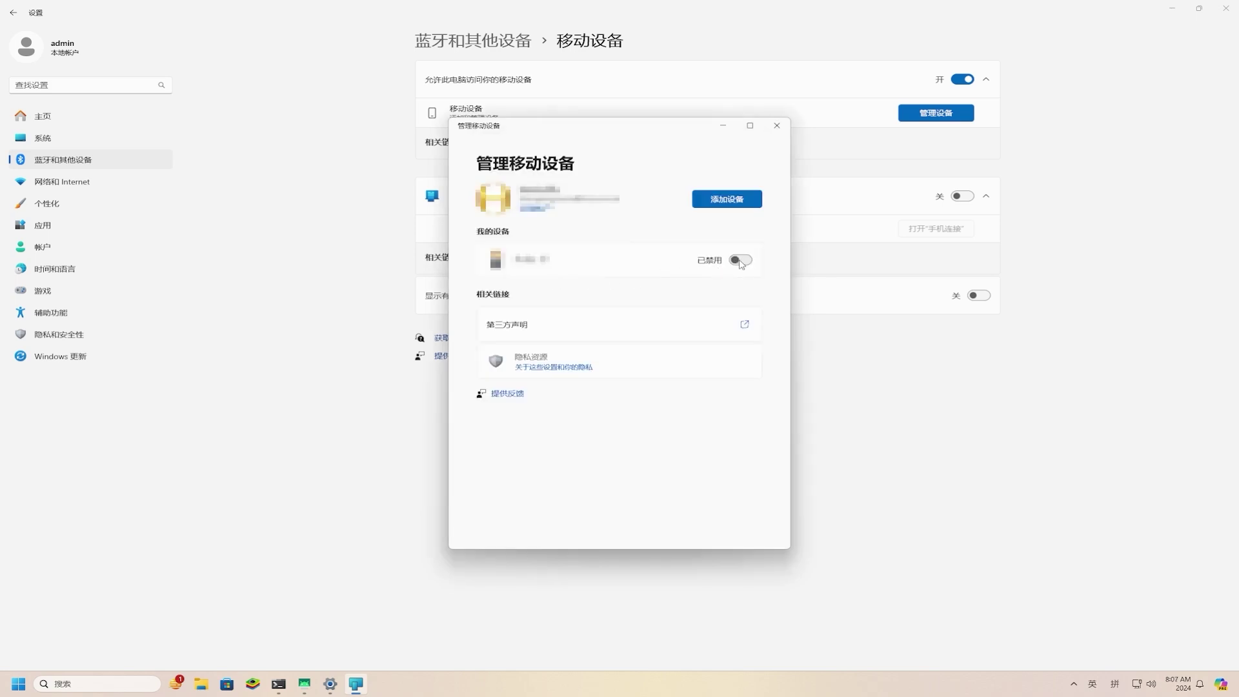
pyautogui.click(728, 200)
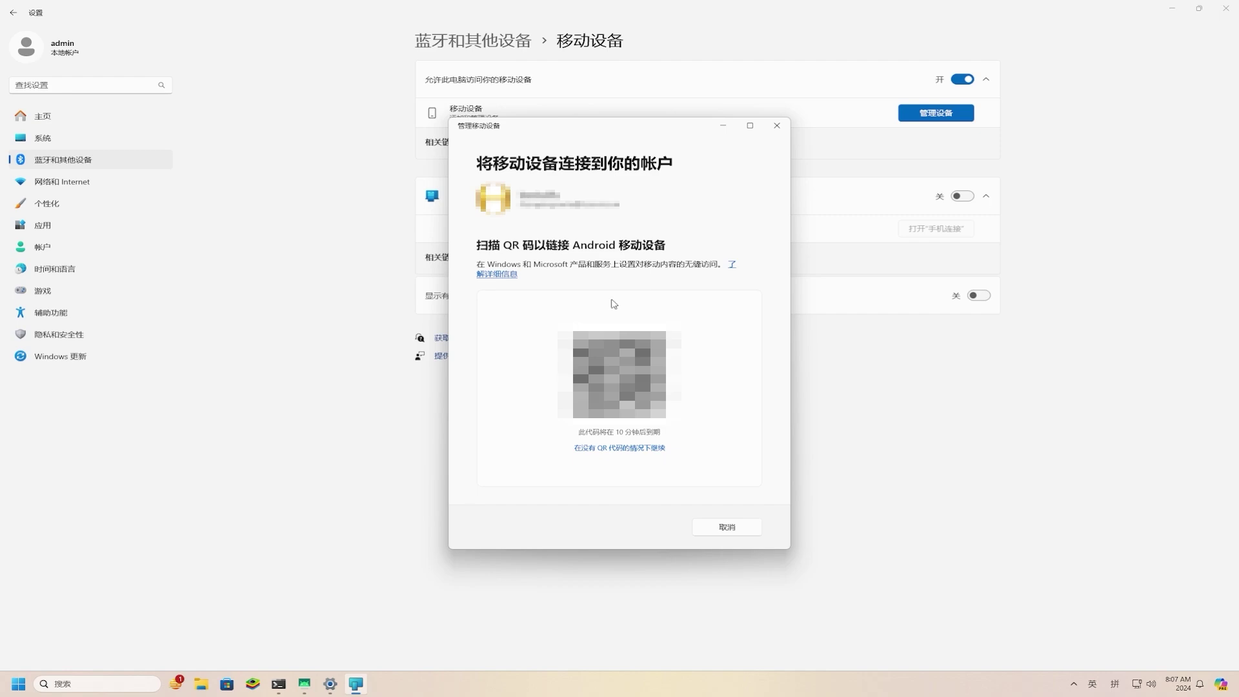
# Bring up the phone mirroring window, minimize Settings, and place the device-linking dialog clear of the phone screen.
pyautogui.click(307, 688)
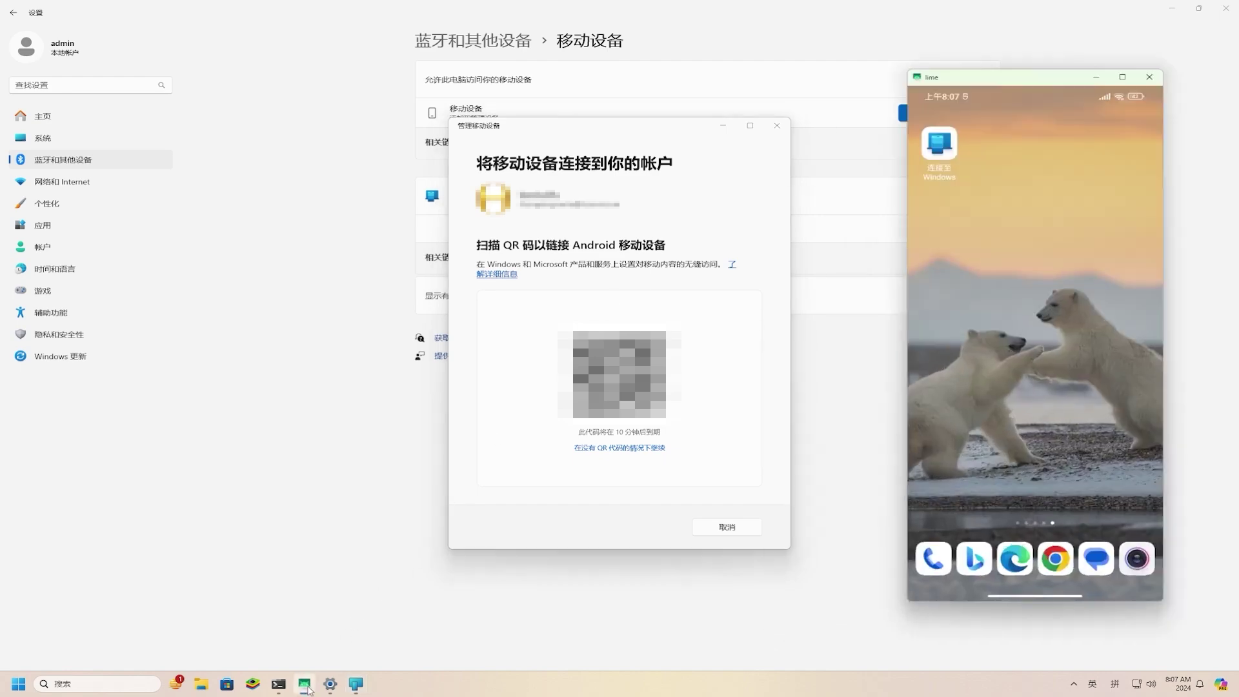
pyautogui.click(1169, 14)
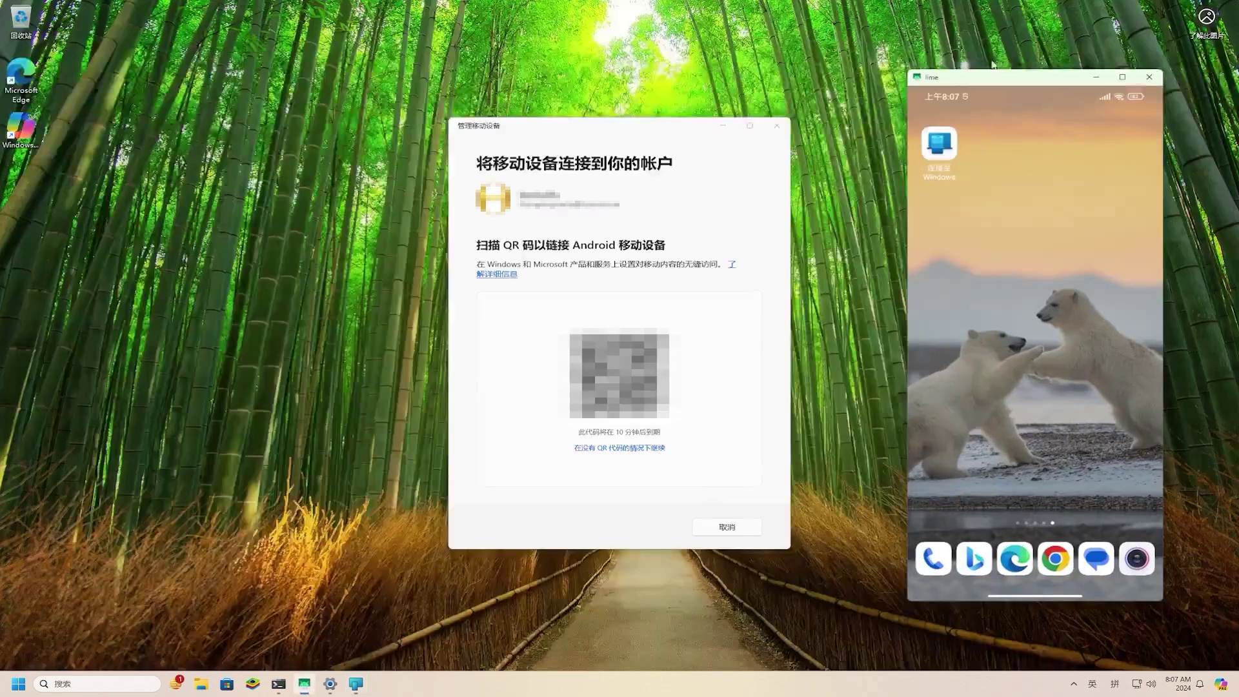
pyautogui.moveTo(671, 129); pyautogui.dragTo(476, 131)
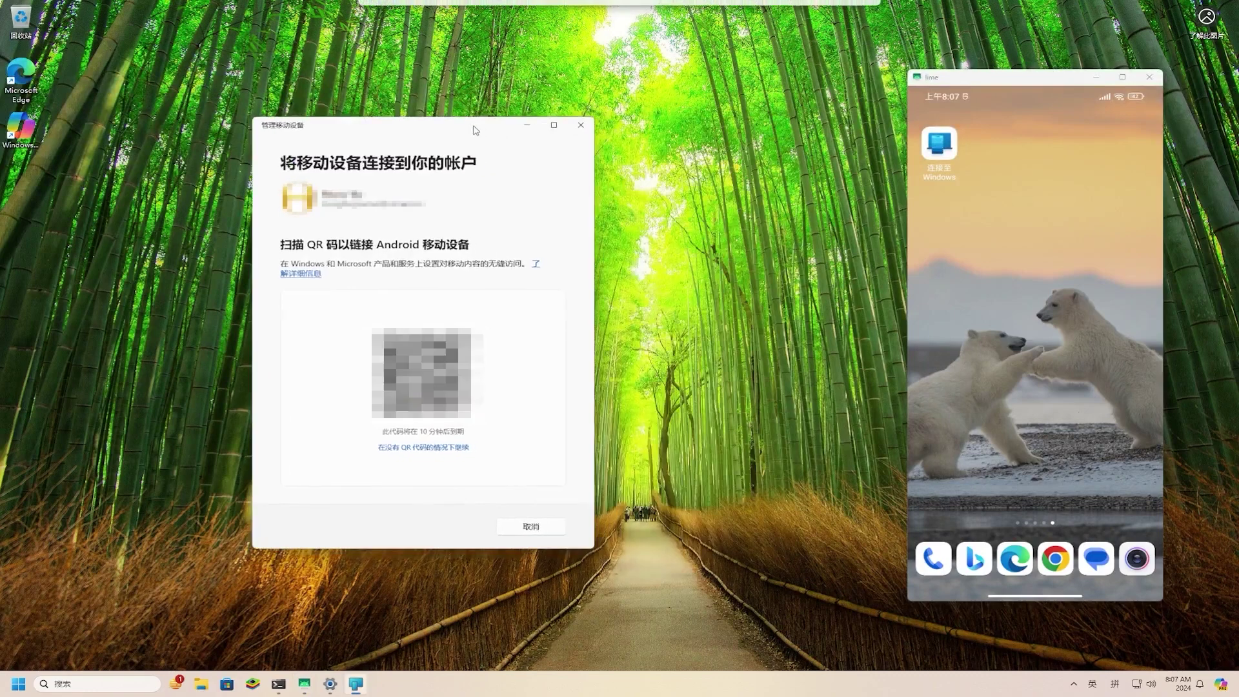
# Open 连接至 Windows on the phone, choose linking by QR code, and submit the verification code shown on the PC.
pyautogui.click(947, 152)
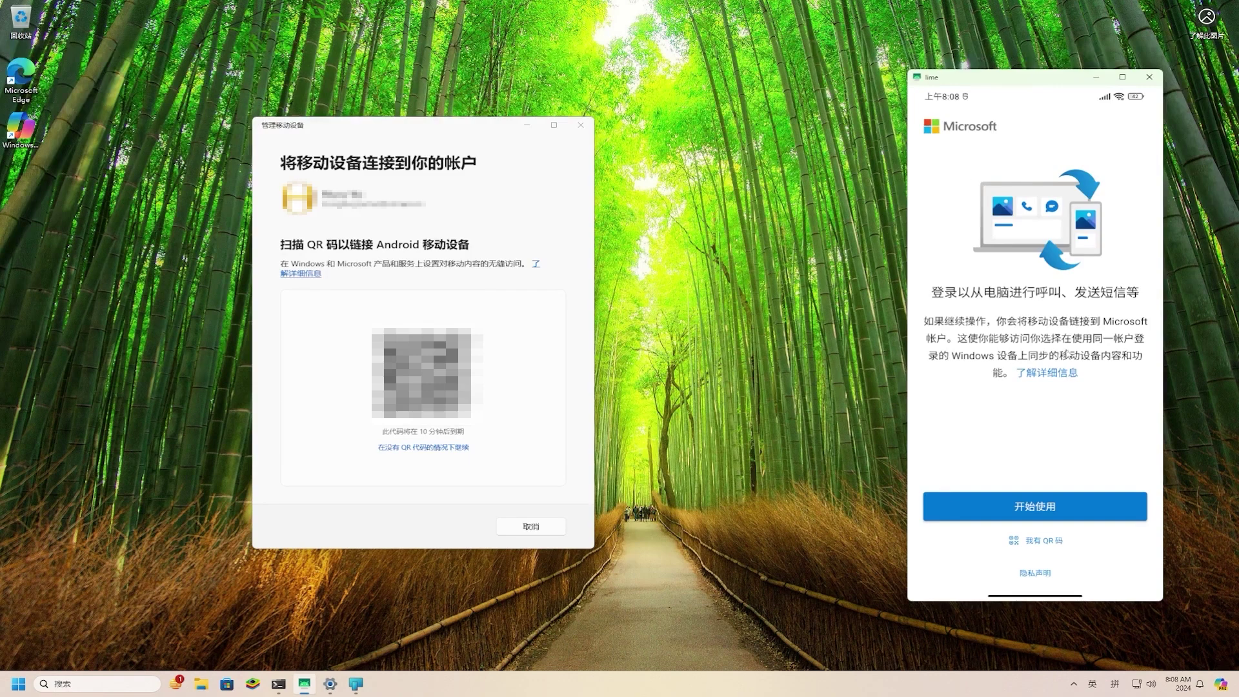
pyautogui.click(1060, 545)
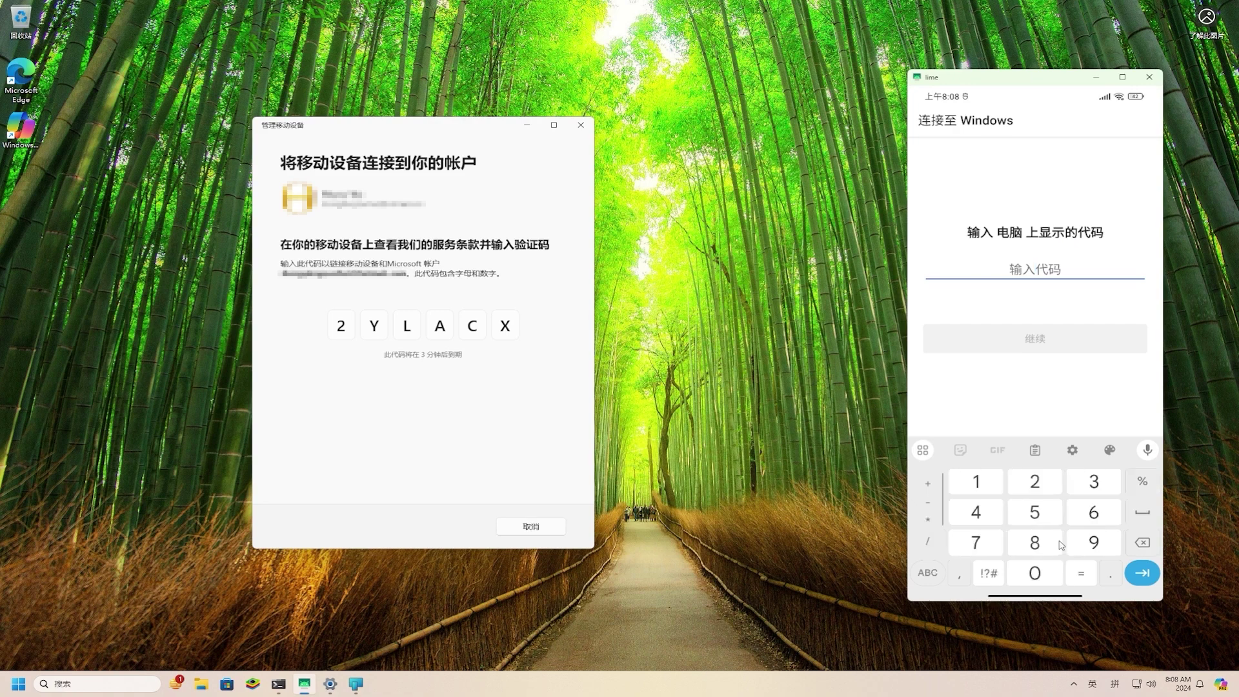
pyautogui.write('2')
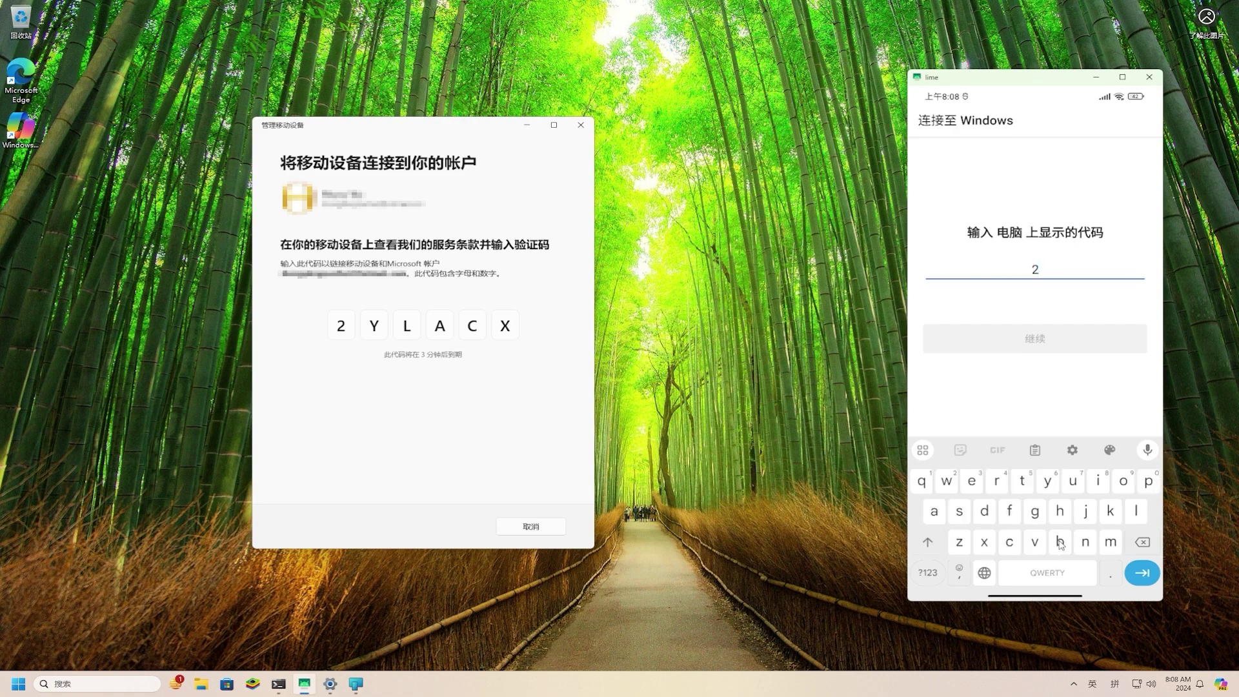
pyautogui.write('YLA')
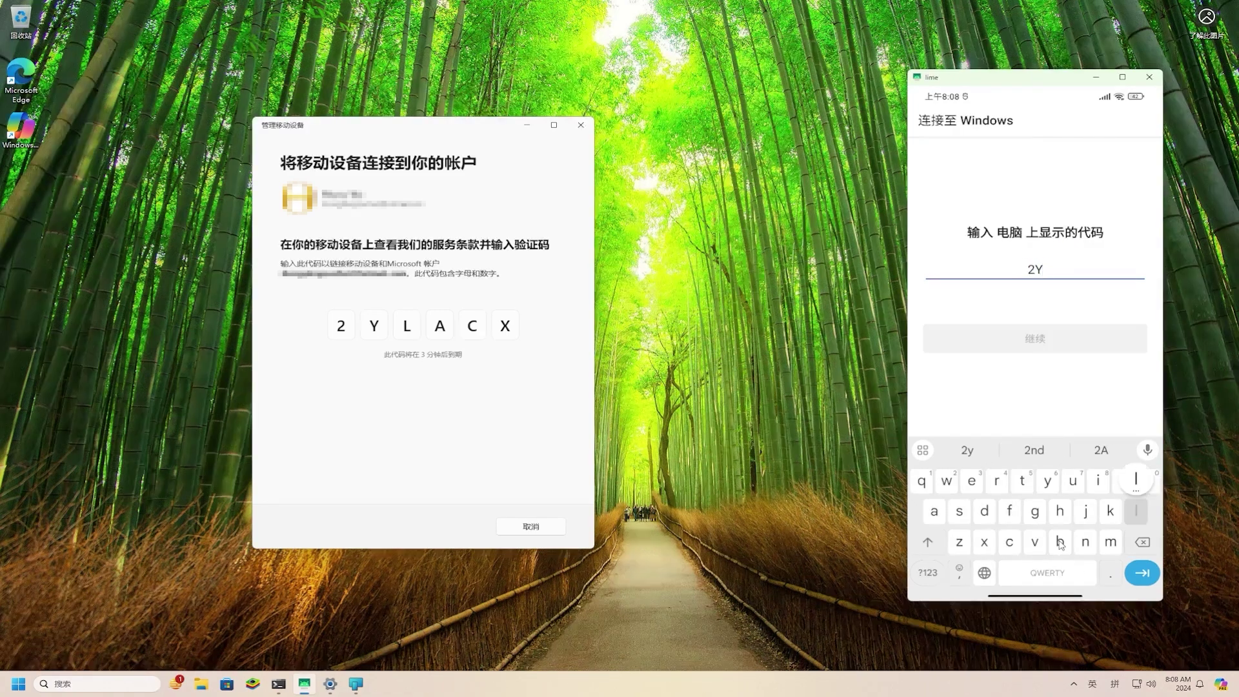
pyautogui.write('CX')
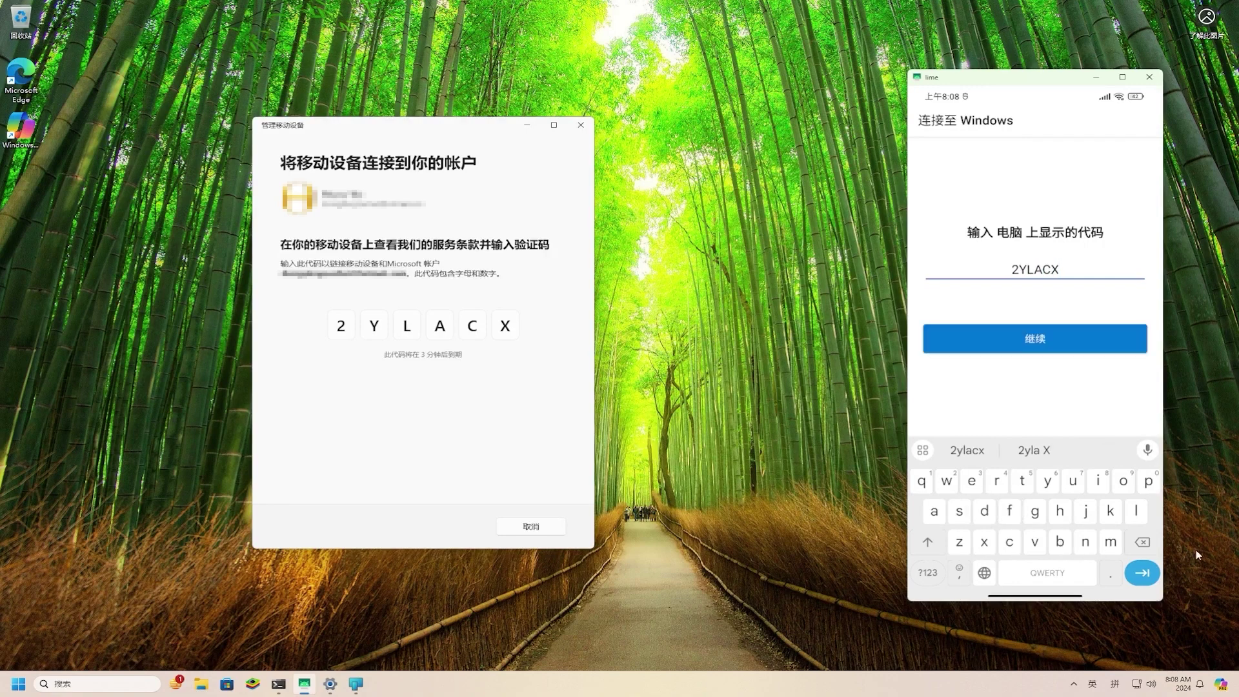
pyautogui.click(1041, 347)
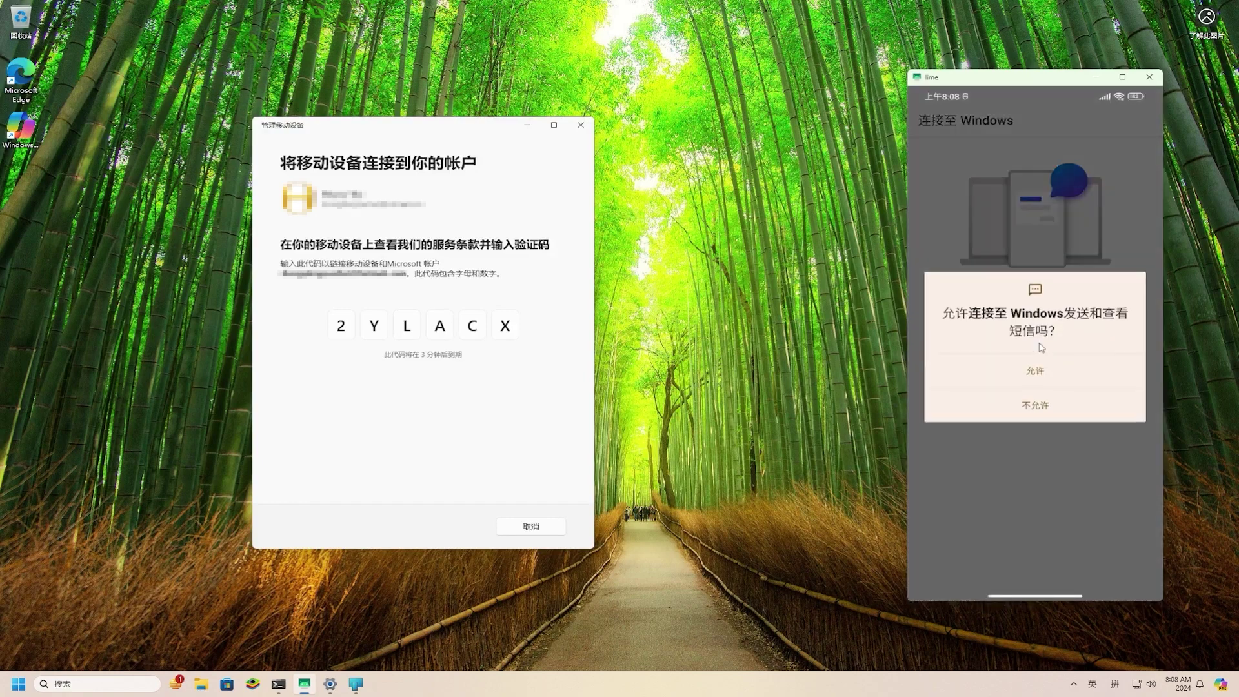
# Allow 连接至 Windows on the phone access to SMS, calls, contacts, photos and media, and call logs, and permit sending usage data.
pyautogui.click(1086, 369)
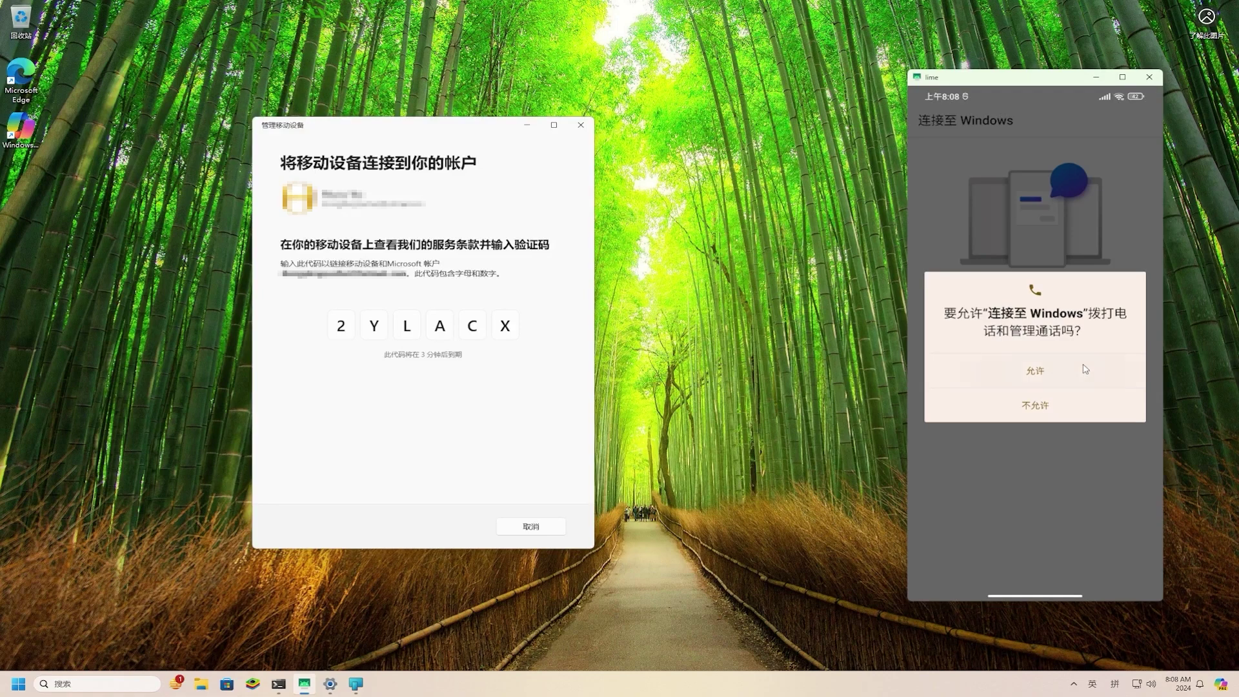
pyautogui.click(1086, 369)
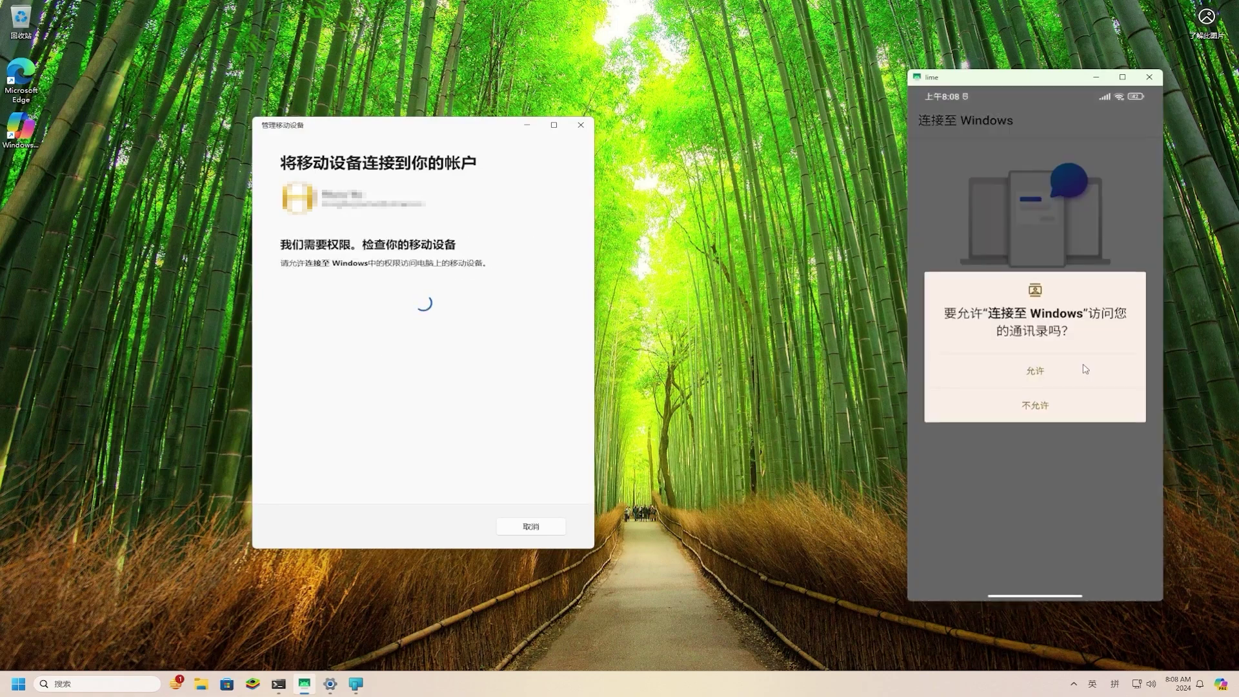
pyautogui.click(1086, 369)
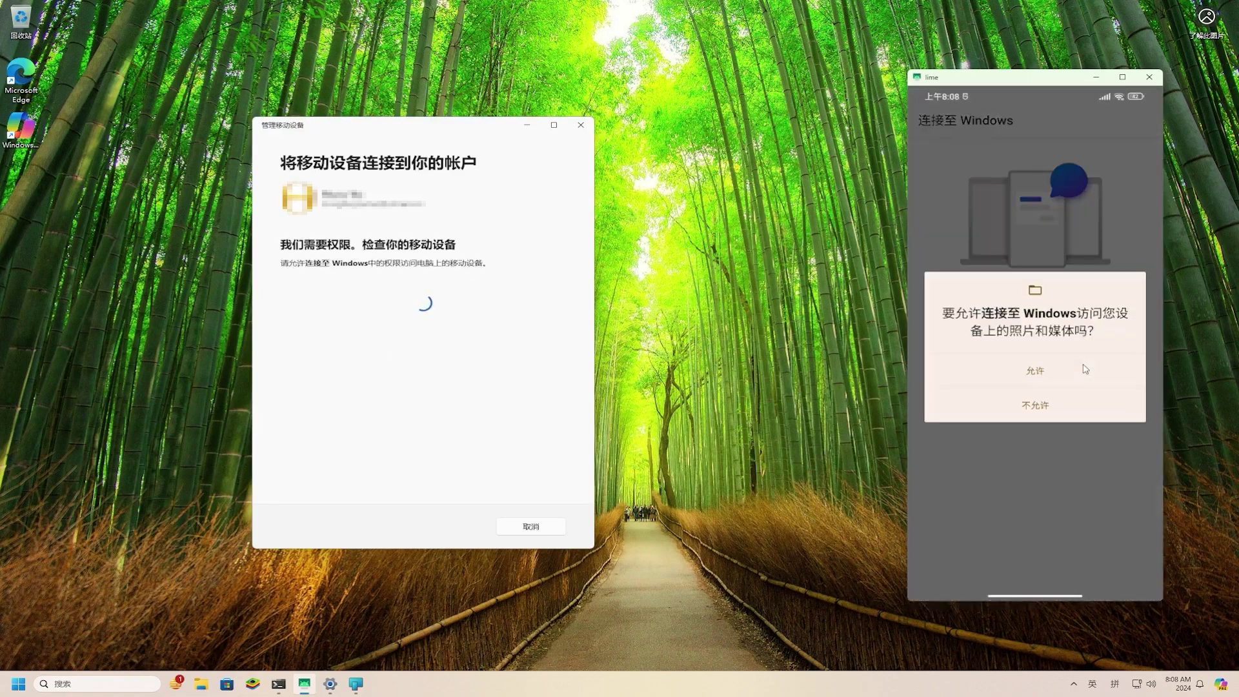
pyautogui.click(1085, 369)
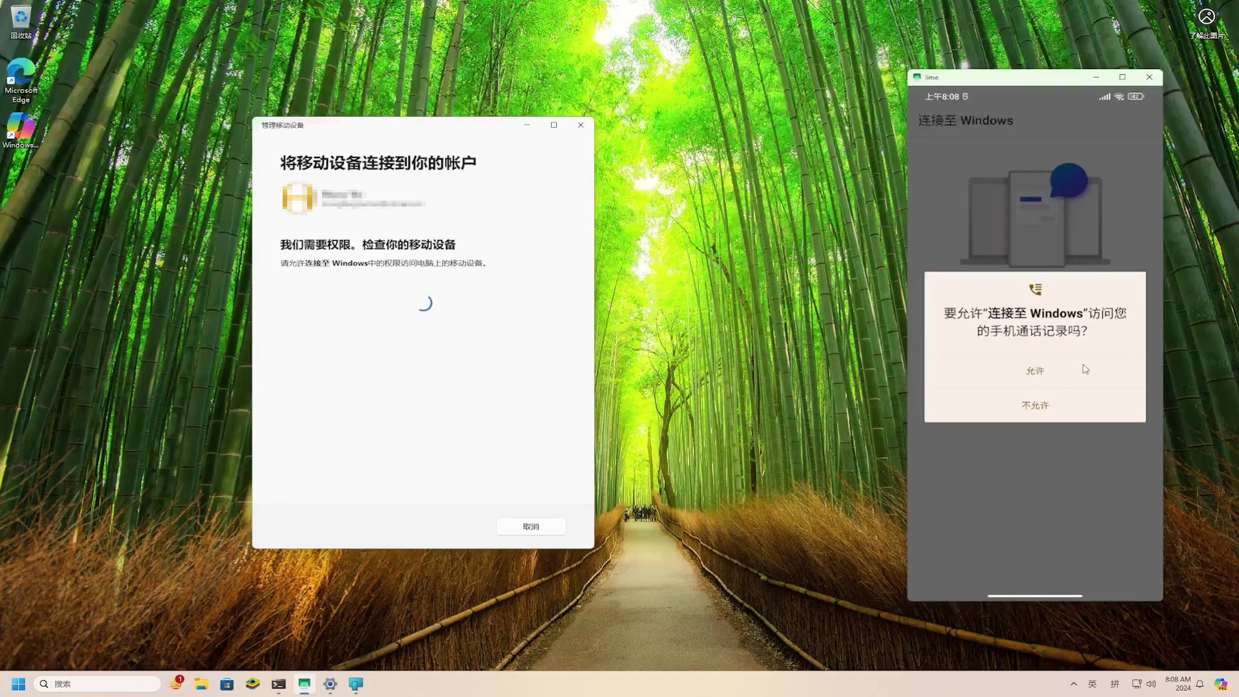
pyautogui.click(1085, 370)
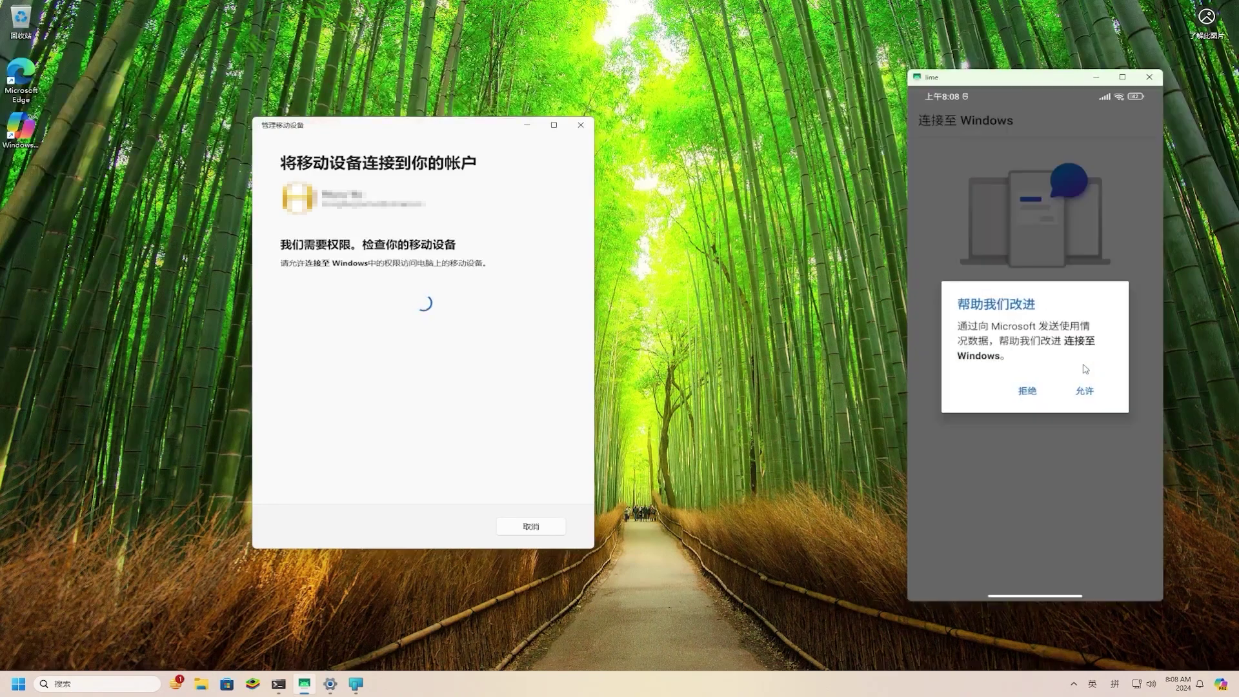
pyautogui.click(1090, 393)
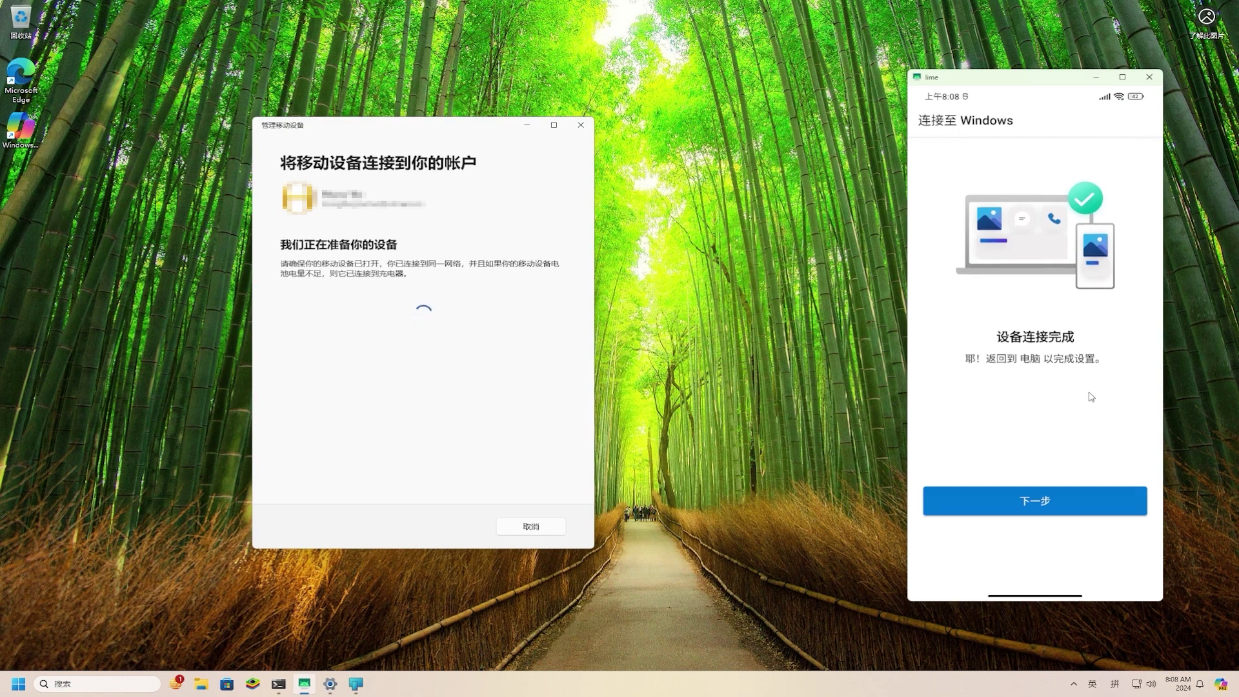
# Finish the linking setup on the phone, postpone getting the Microsoft Start app, and continue to mobile device management on the PC.
pyautogui.click(1086, 500)
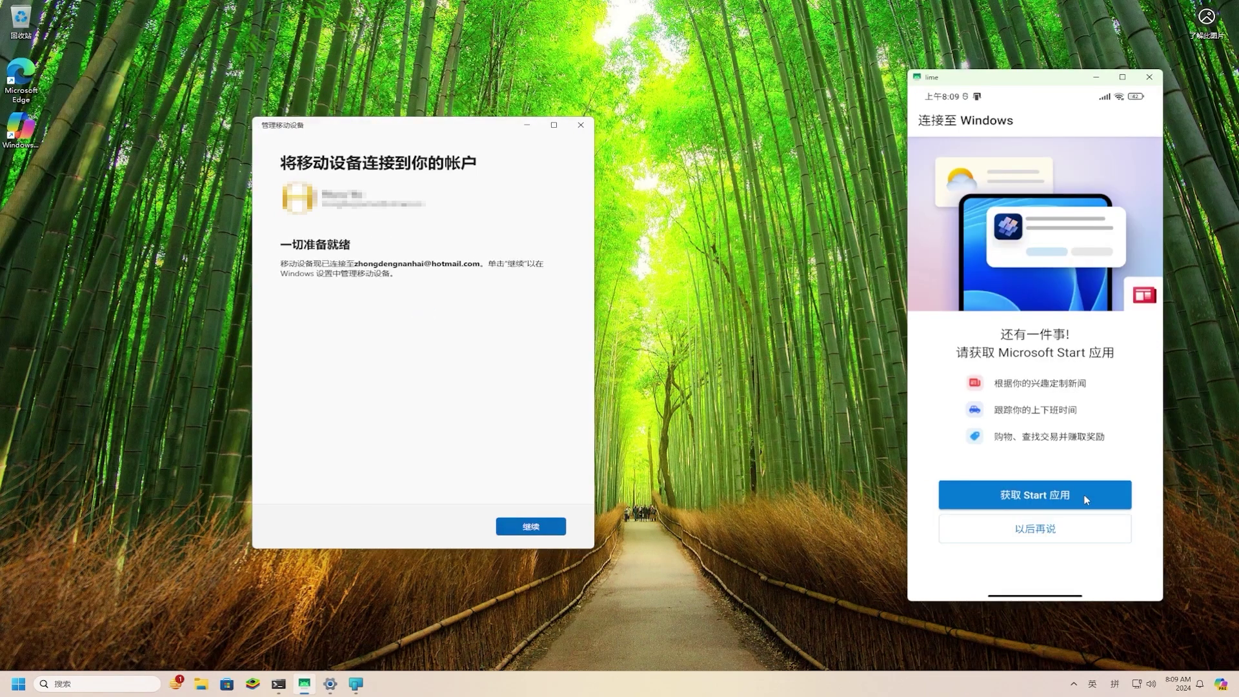
pyautogui.click(1082, 530)
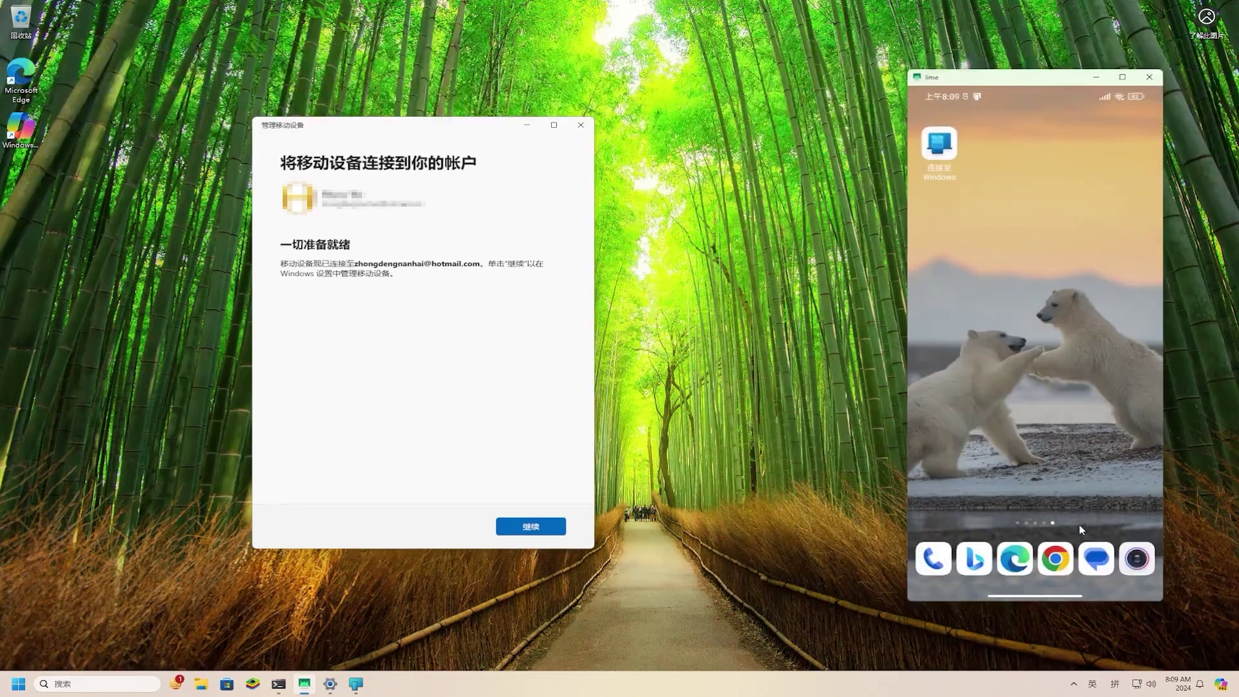
pyautogui.click(536, 528)
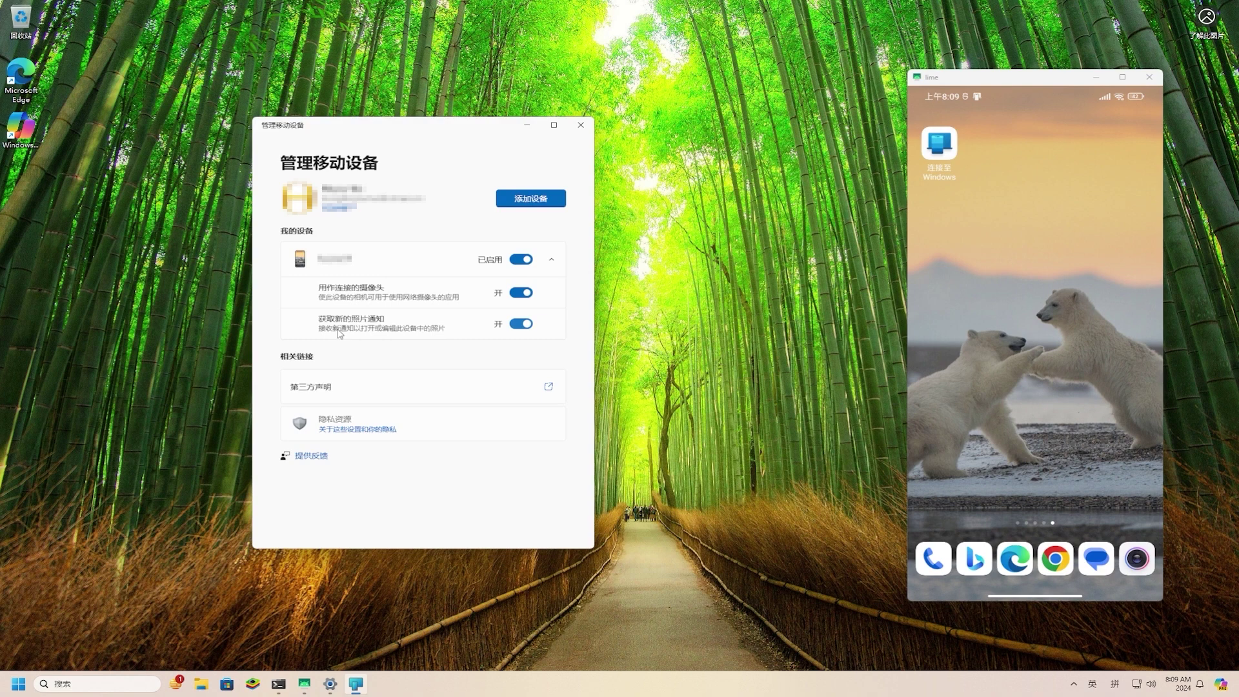
# Take a photo with the phone's camera, return to its home screen, and open the new-photo notification on the PC.
pyautogui.click(1148, 564)
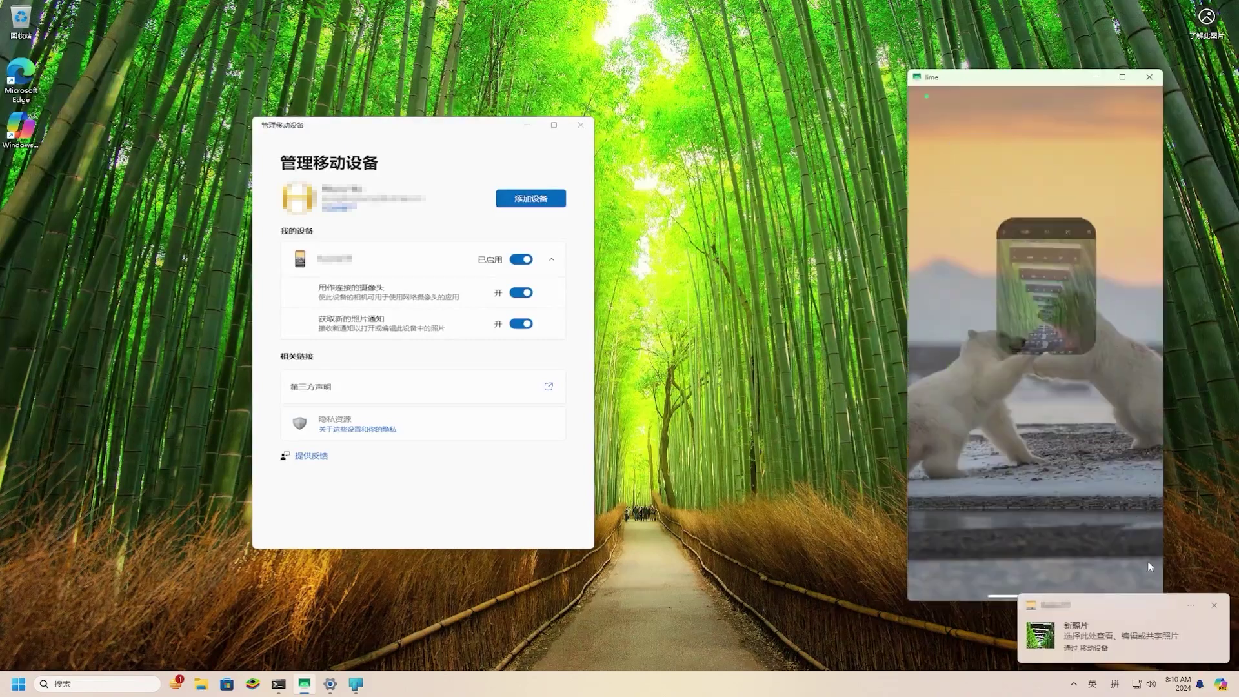
pyautogui.rightClick(1148, 567)
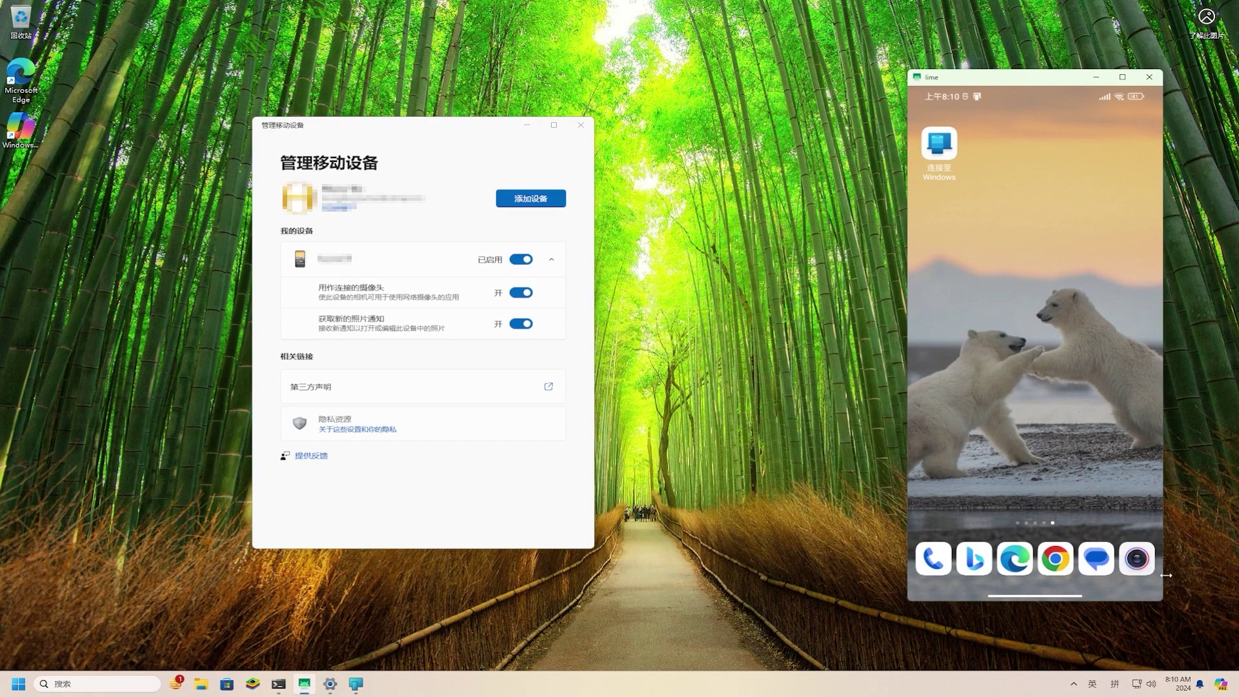
pyautogui.click(1199, 685)
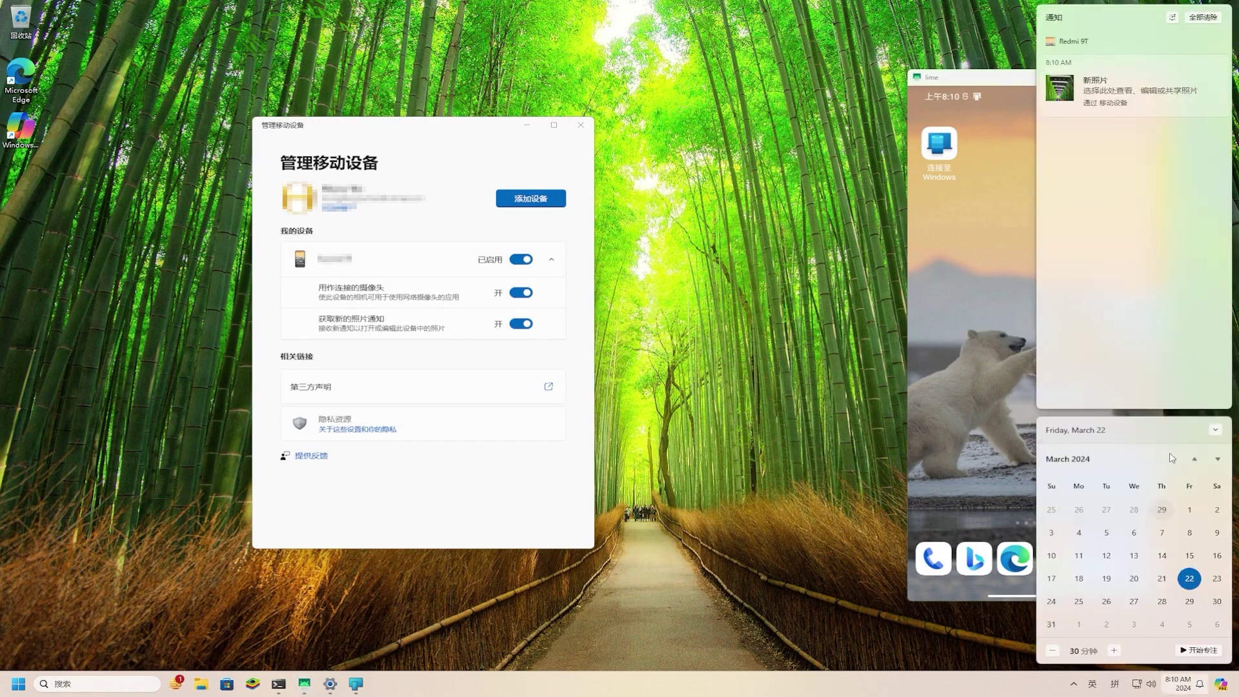
pyautogui.click(1134, 97)
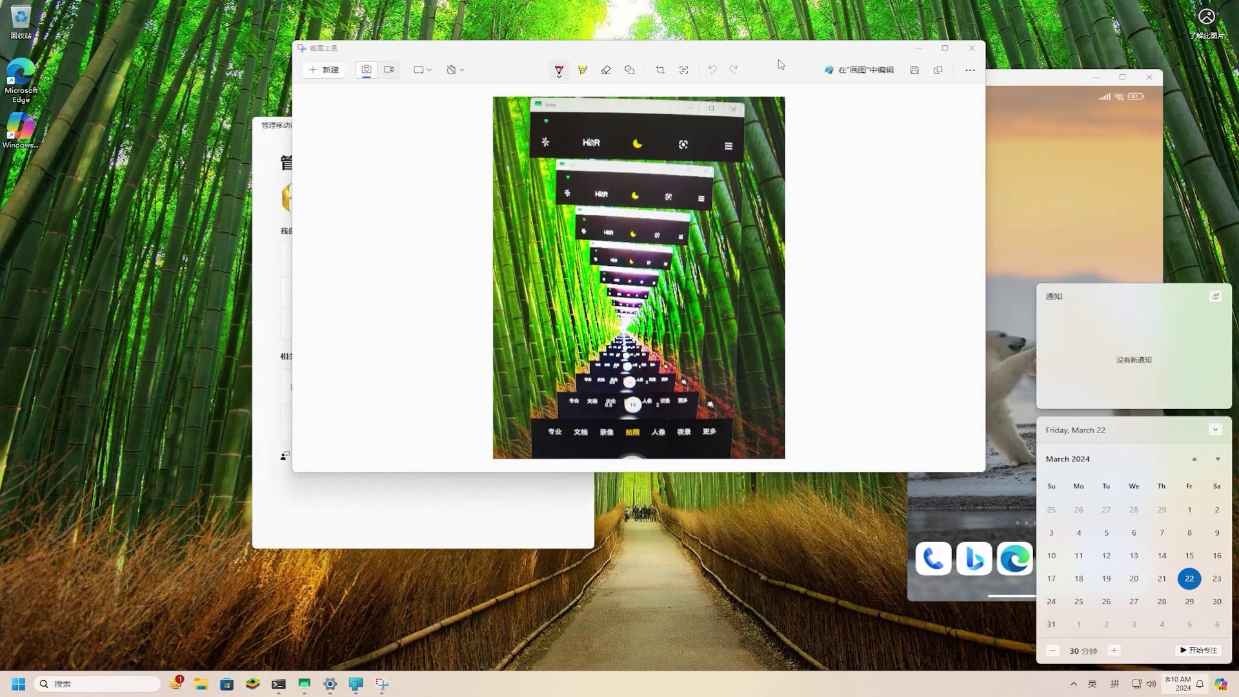
# Close the photo in the Snipping Tool, minimize the phone mirroring window, and close the mobile device management window.
pyautogui.click(973, 50)
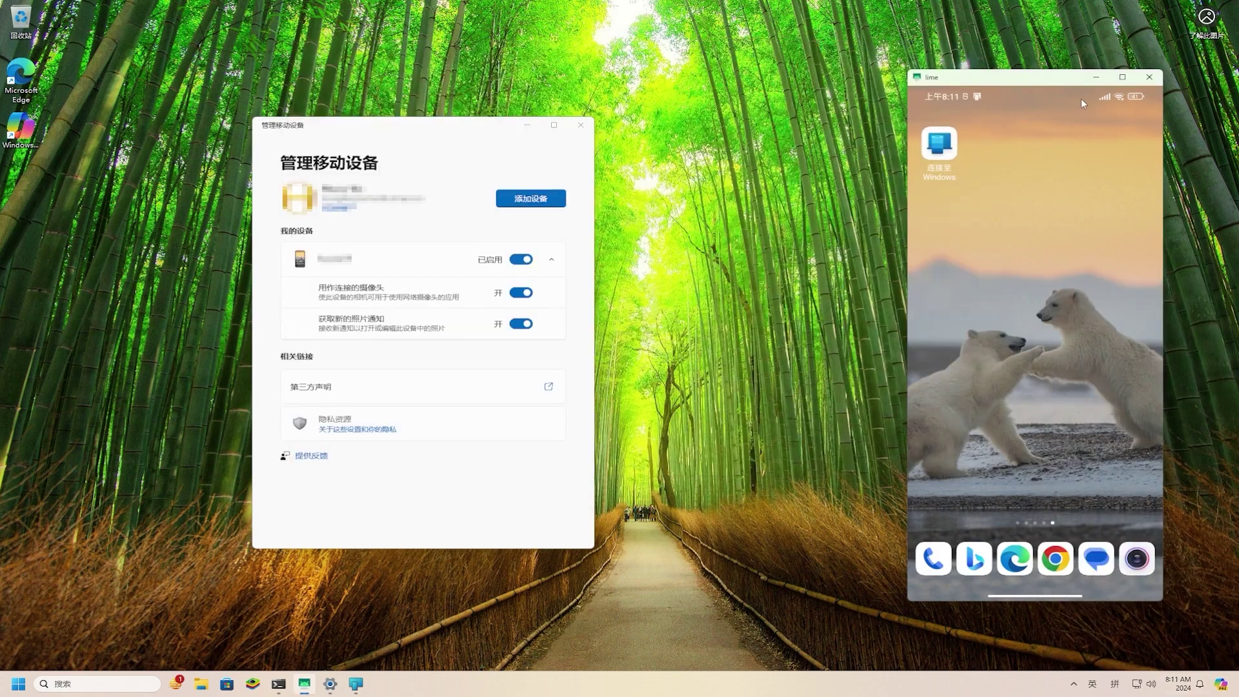
pyautogui.click(1097, 82)
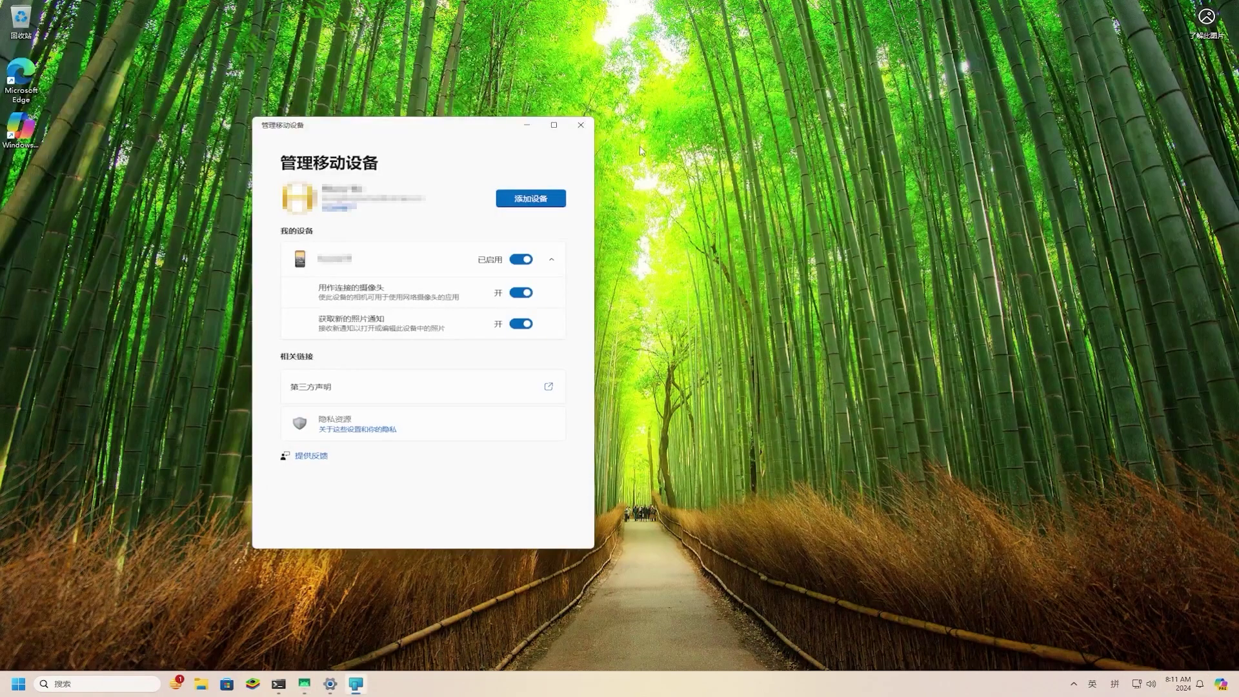
pyautogui.click(581, 125)
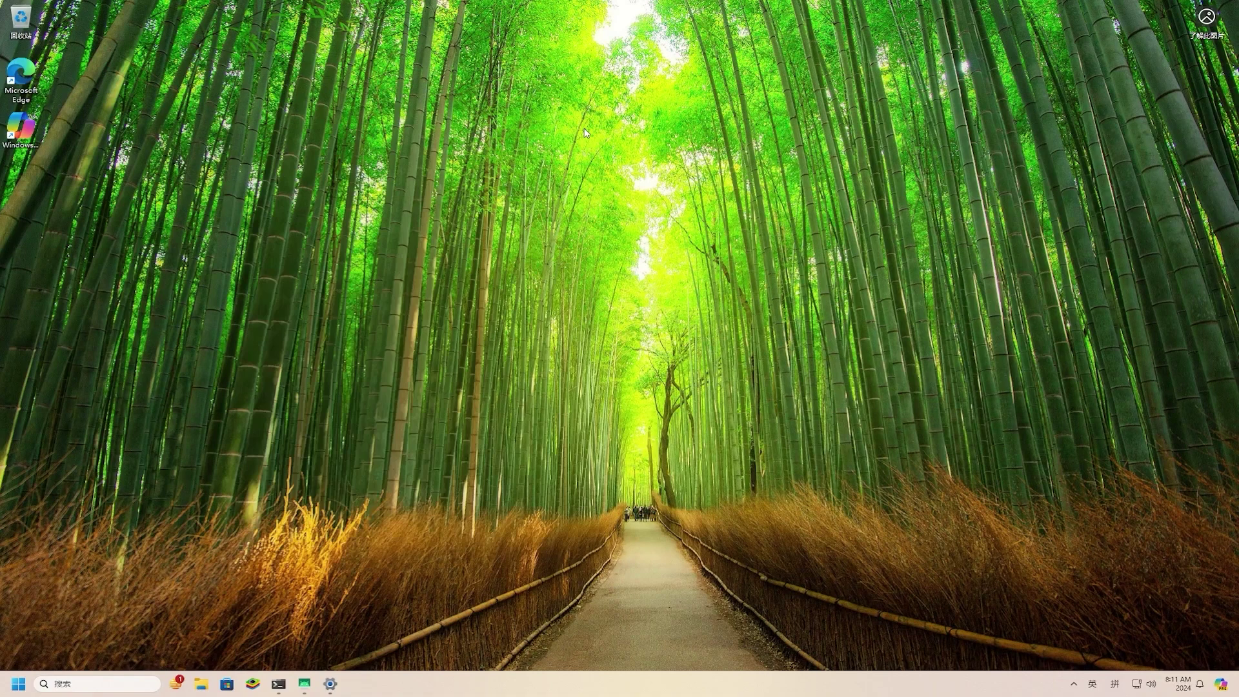
# Open Microsoft Edge maximized, download WeChat 3.9.9 for Windows from weixin.qq.com, and dismiss the offer to restore pages.
pyautogui.doubleClick(32, 83)
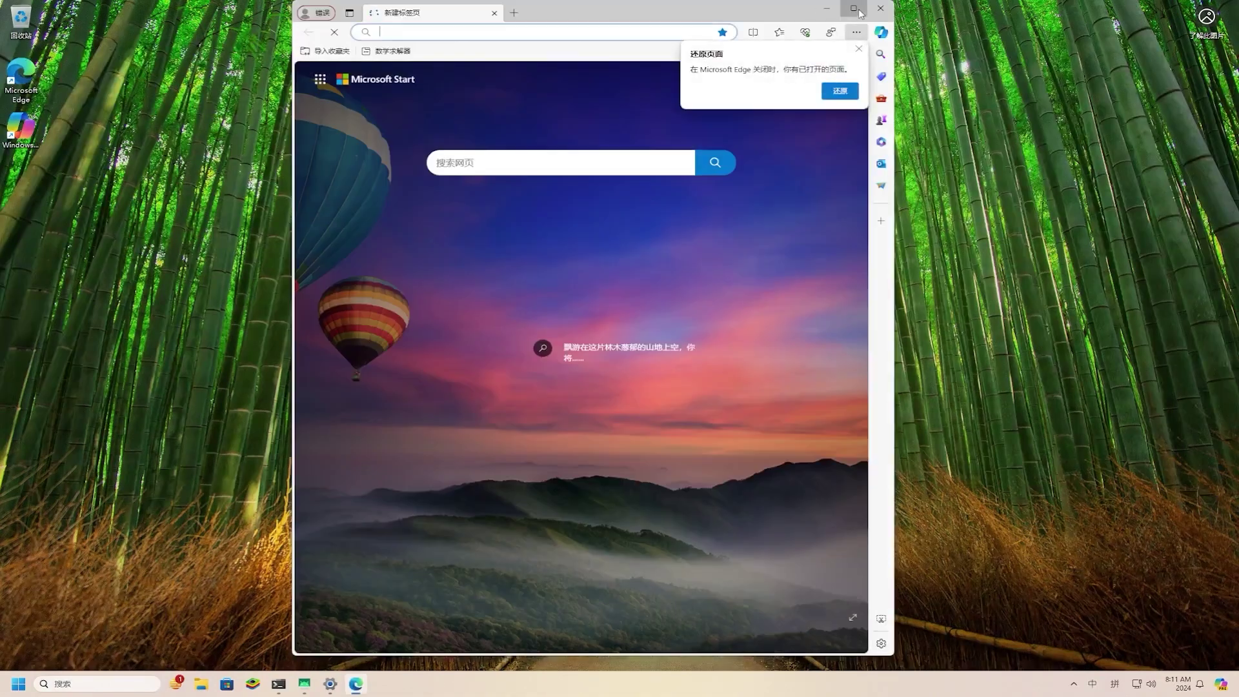
pyautogui.click(859, 10)
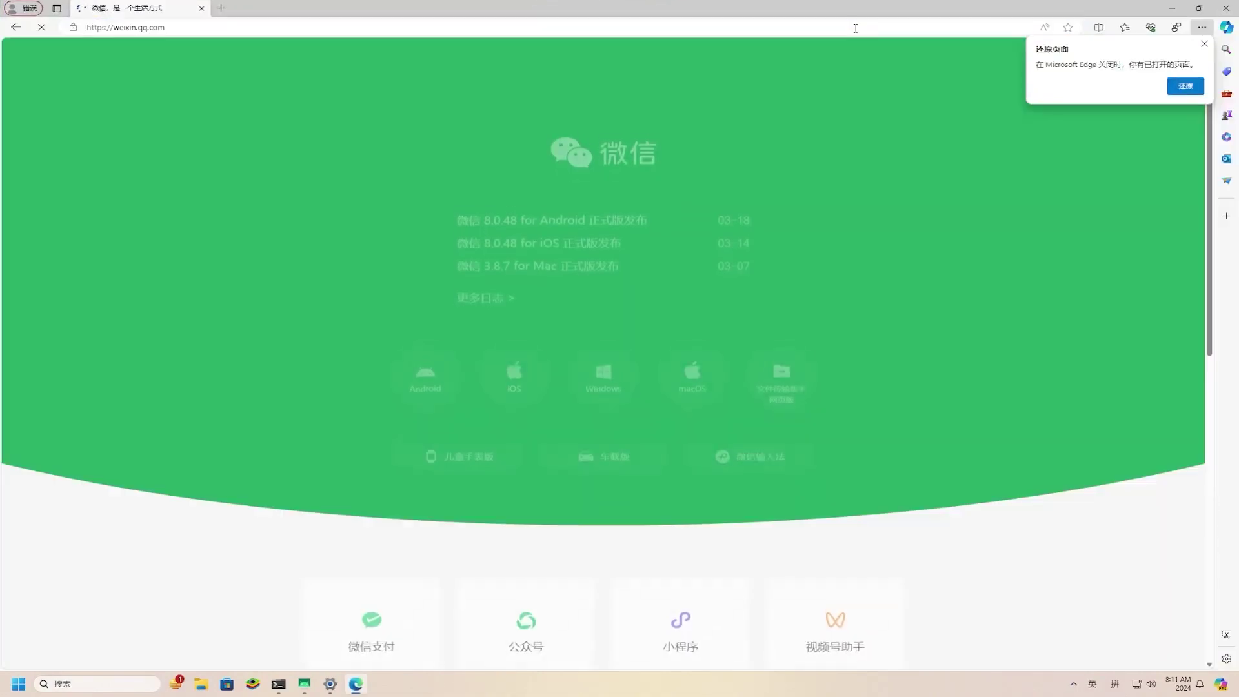
pyautogui.click(604, 359)
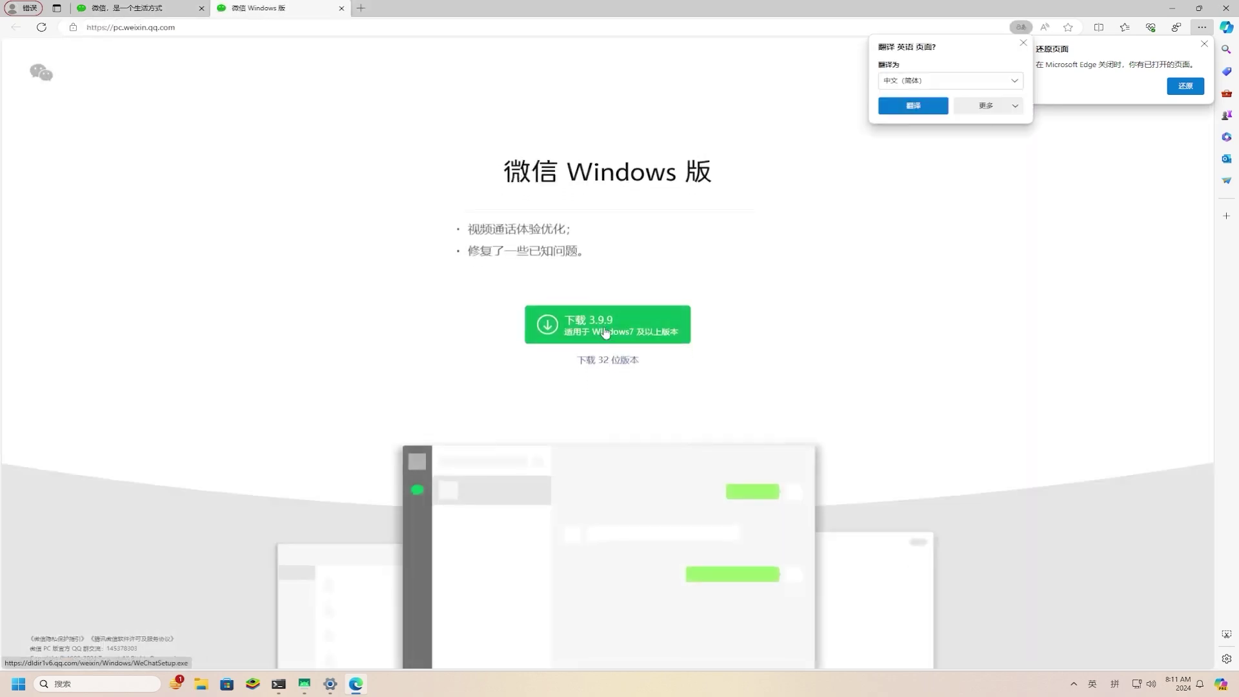
pyautogui.click(604, 332)
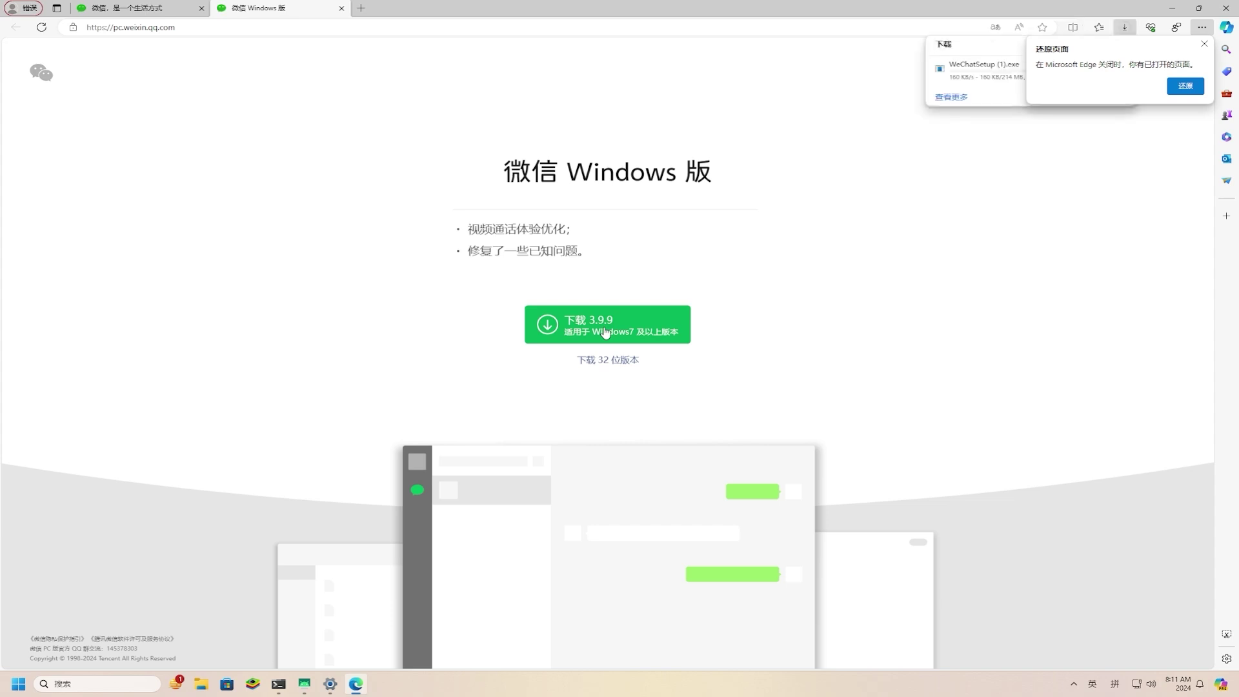
pyautogui.click(1204, 43)
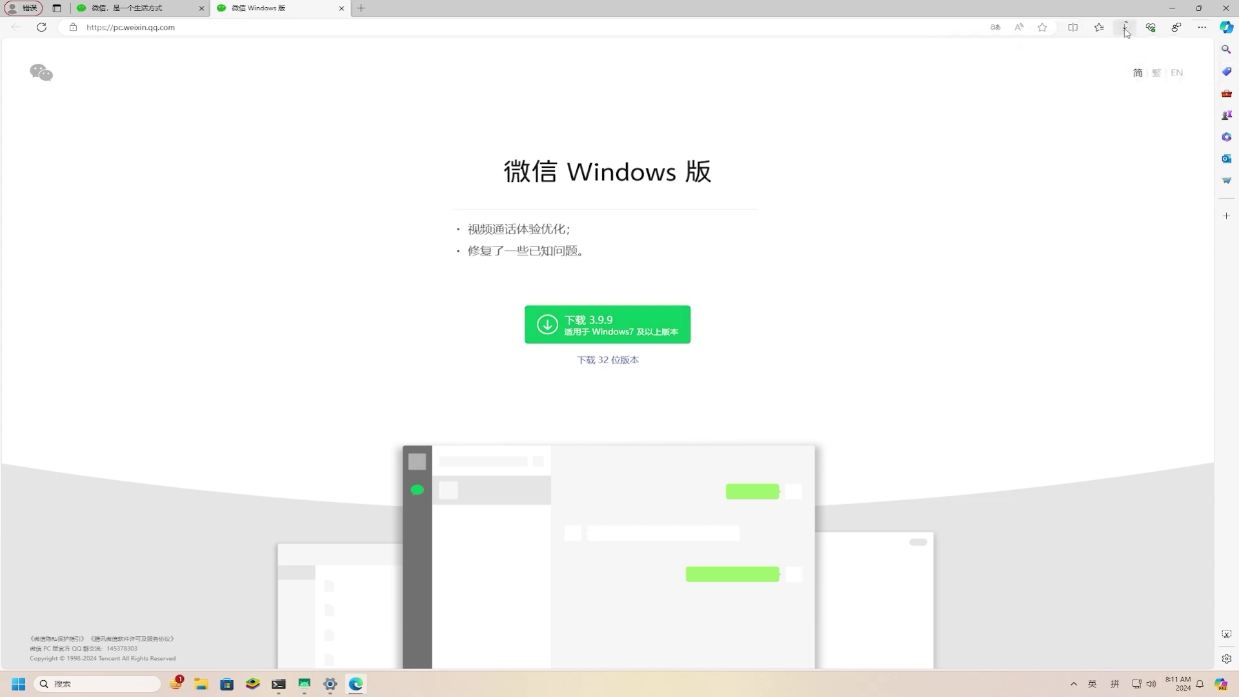
# Check the finished WeChatSetup (1).exe download, minimize the browser, and install WeChat with administrator permission and the service agreement accepted.
pyautogui.click(1125, 27)
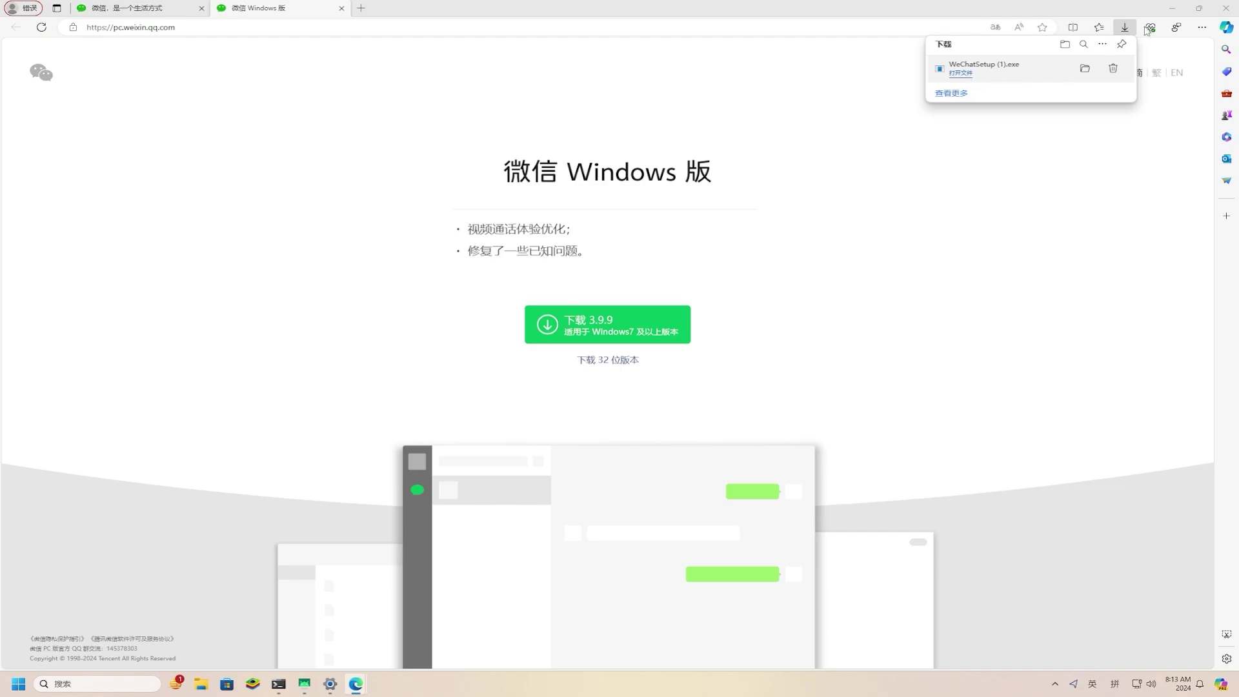
pyautogui.click(1174, 11)
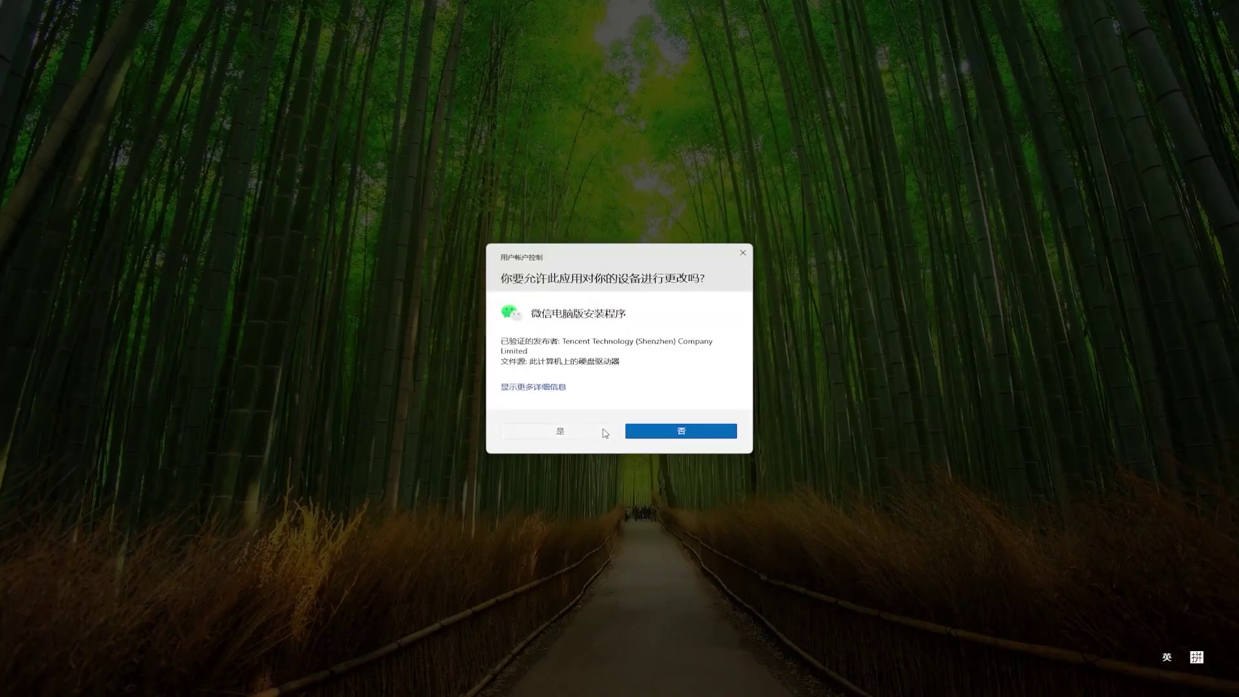
pyautogui.click(603, 431)
pyautogui.click(572, 397)
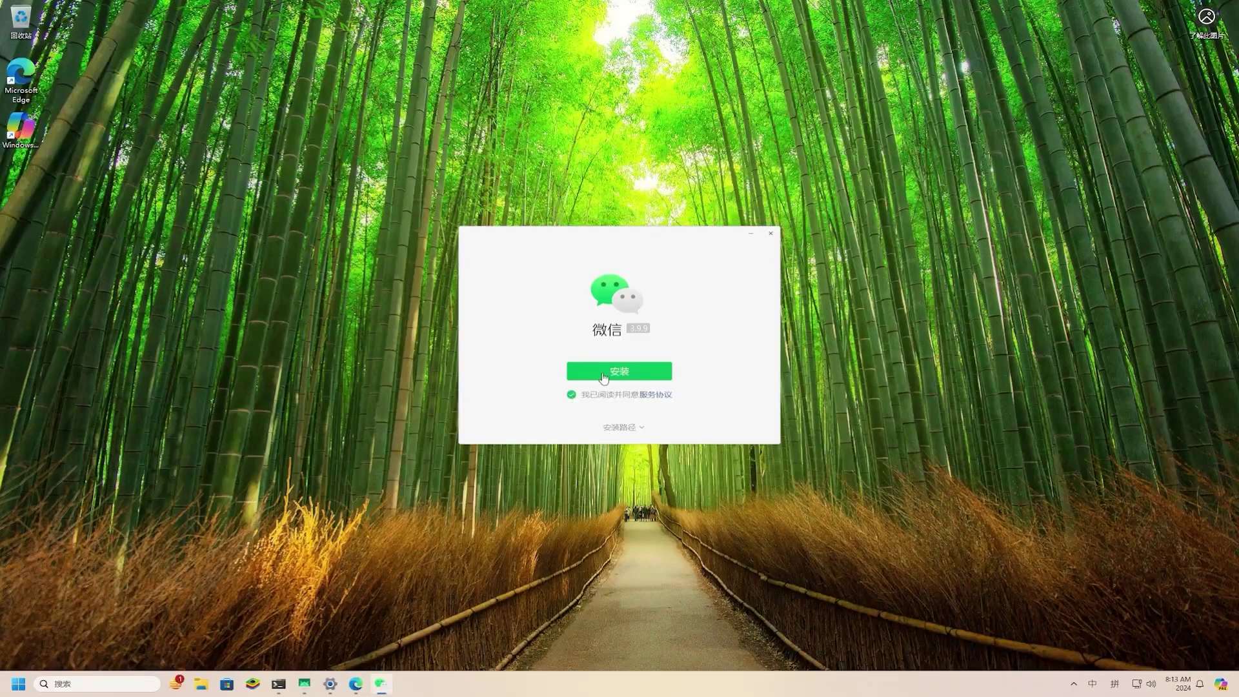
pyautogui.click(613, 375)
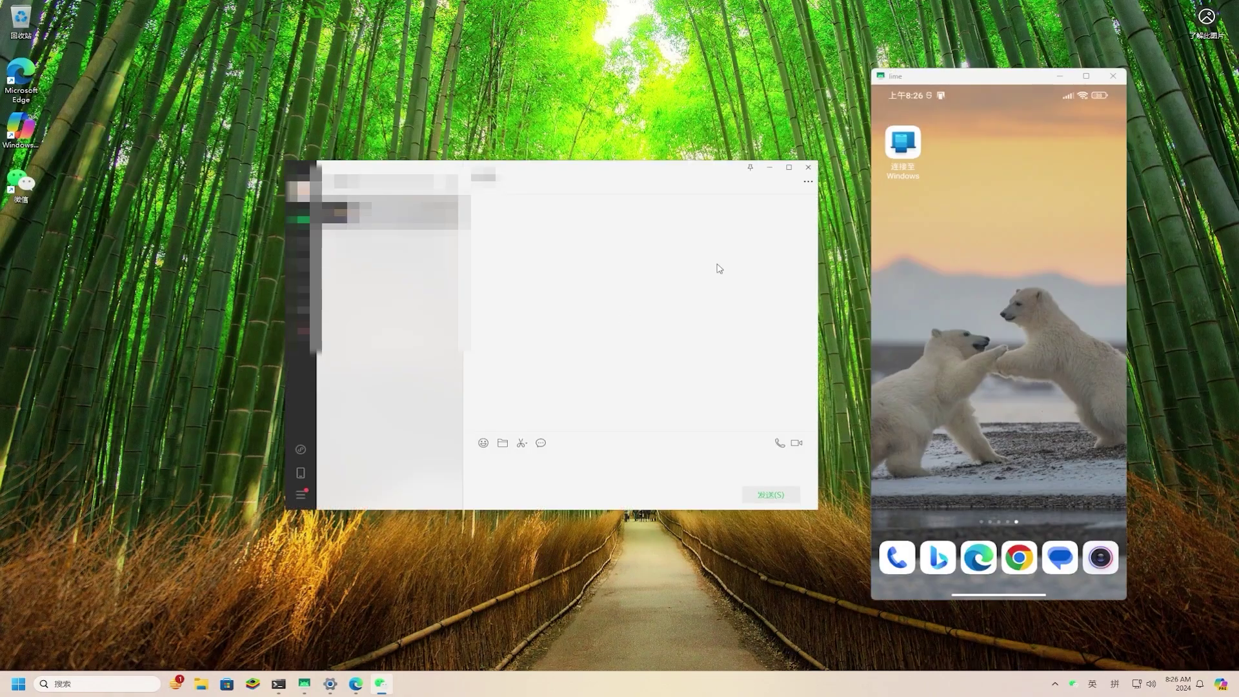
# Open 连接至 Windows on the phone, start a WeChat video call on the PC, and minimize the chat window.
pyautogui.click(904, 160)
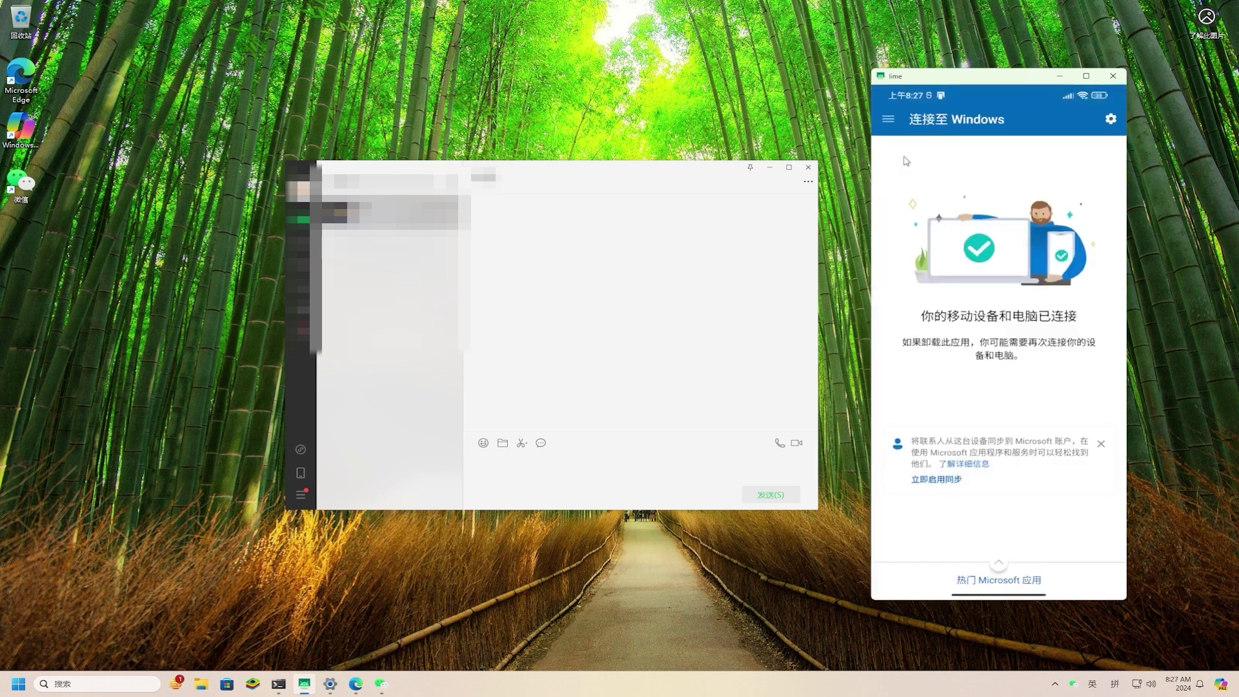
pyautogui.click(794, 444)
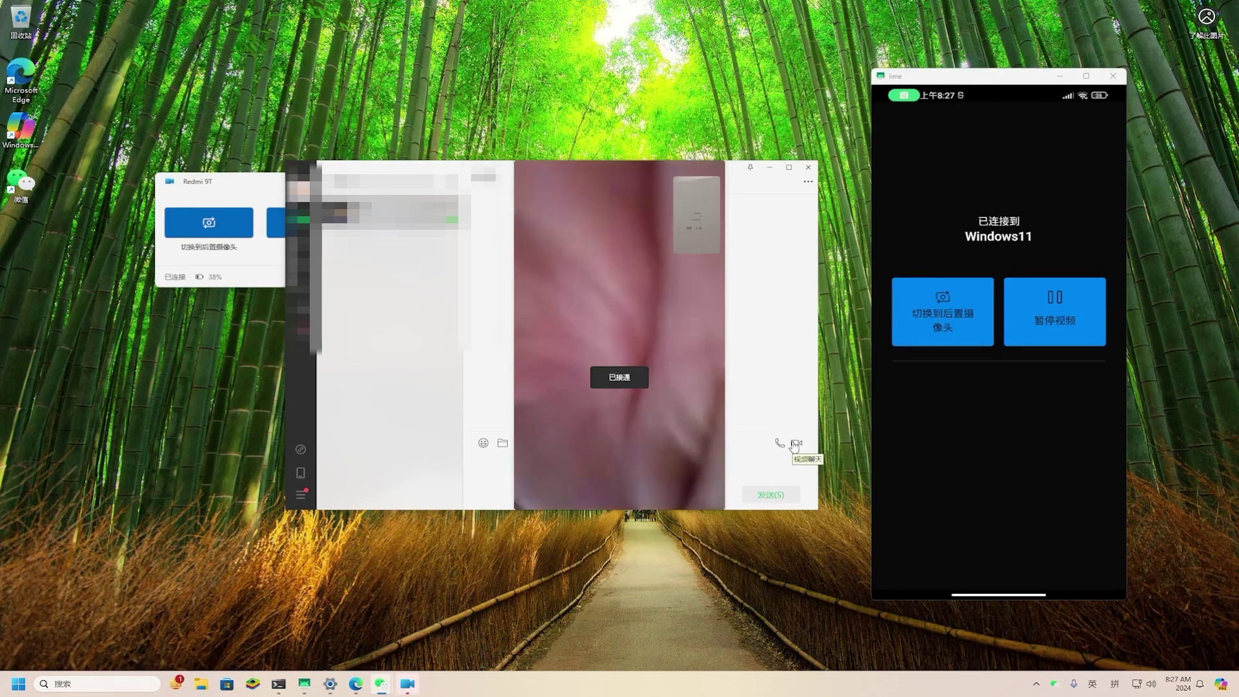
pyautogui.click(768, 169)
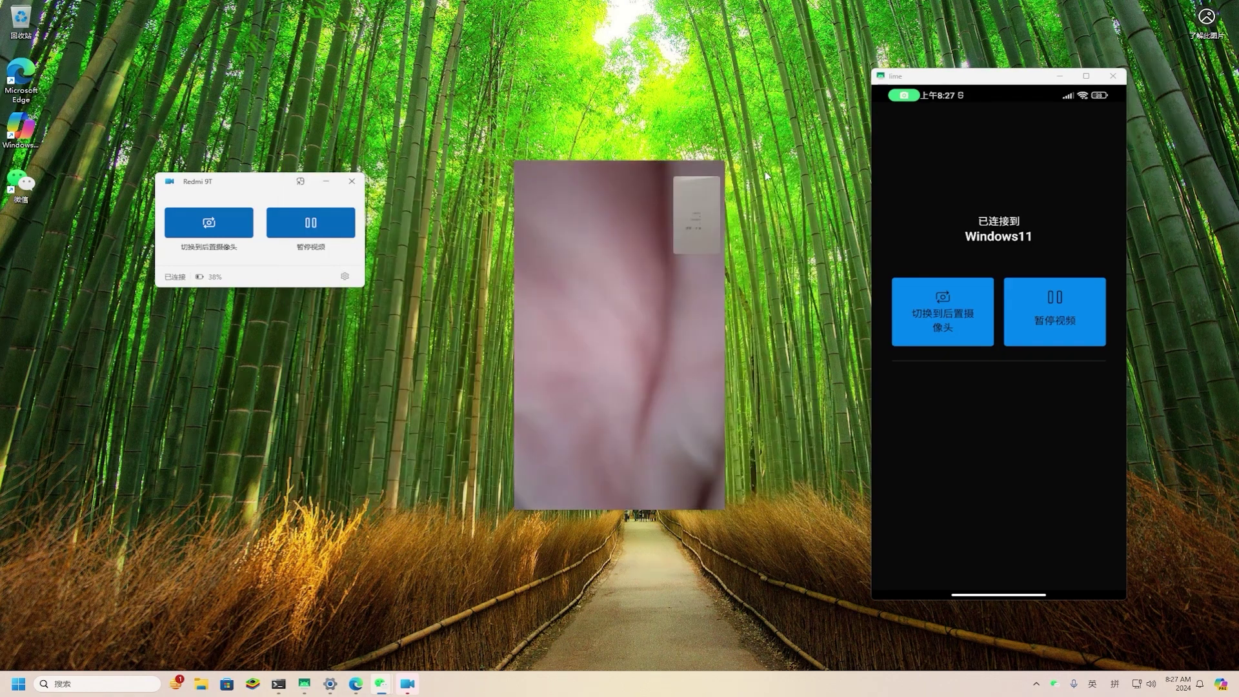
# Swap the call's main and preview pictures, then switch the phone camera to the rear lens and back to the front.
pyautogui.moveTo(630, 300)
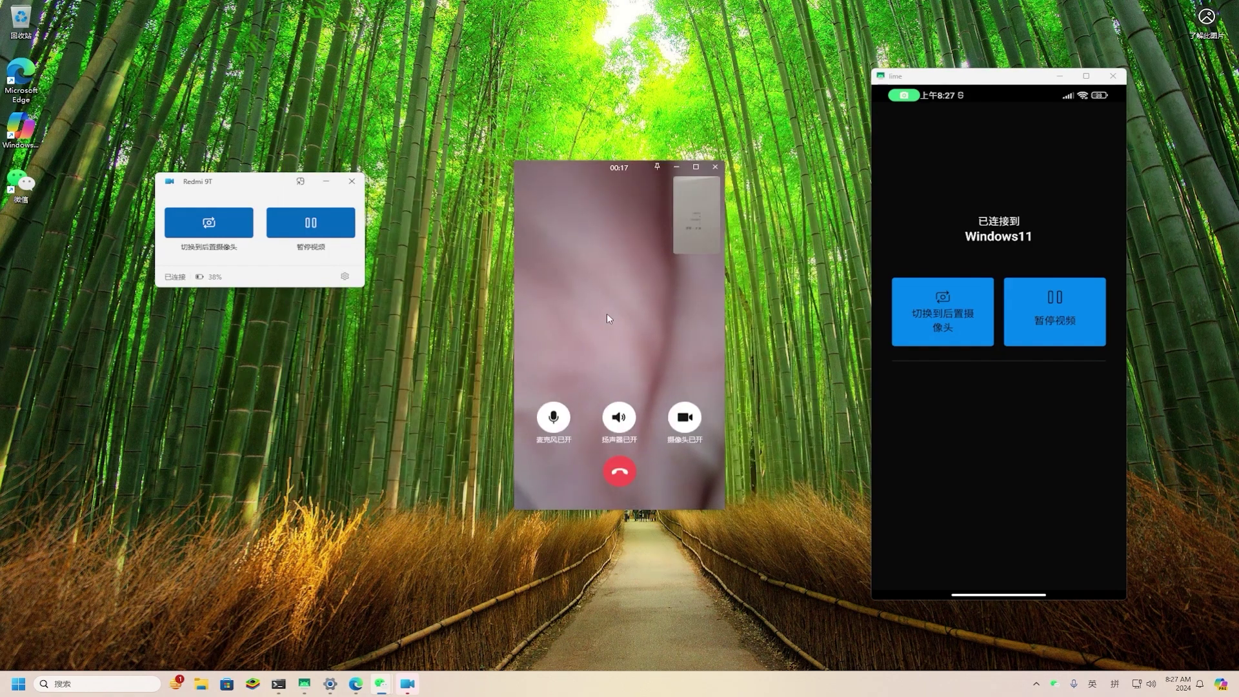
pyautogui.click(694, 243)
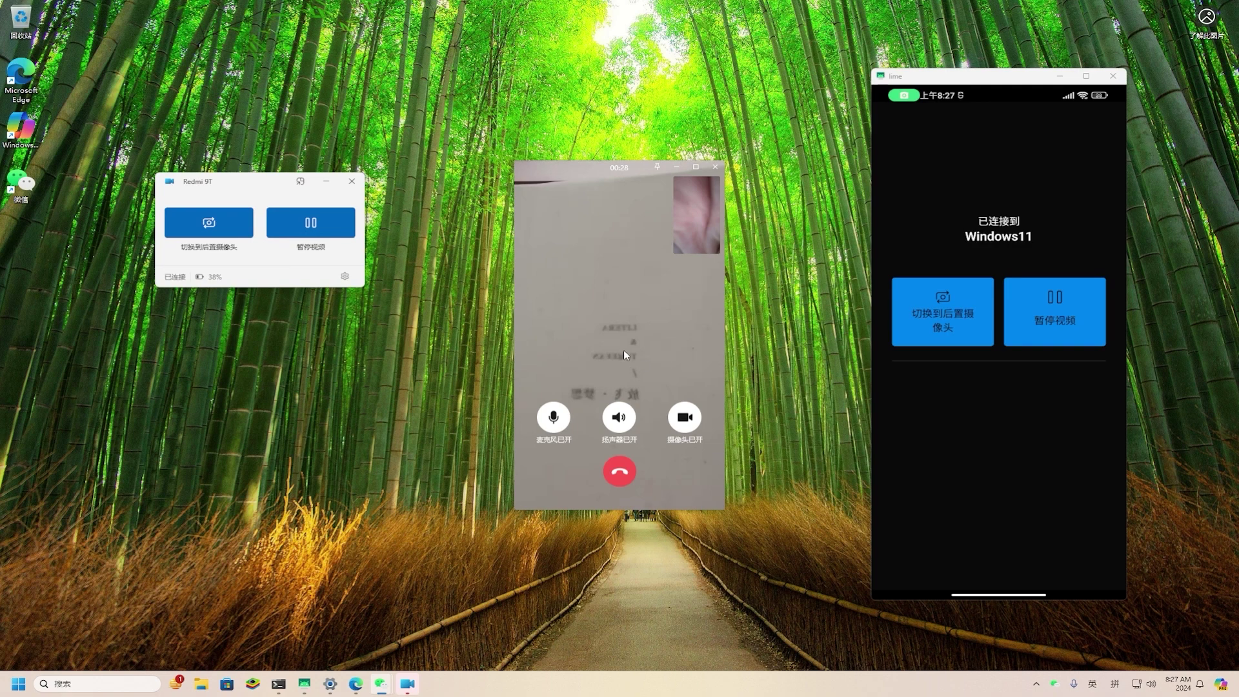
pyautogui.click(937, 326)
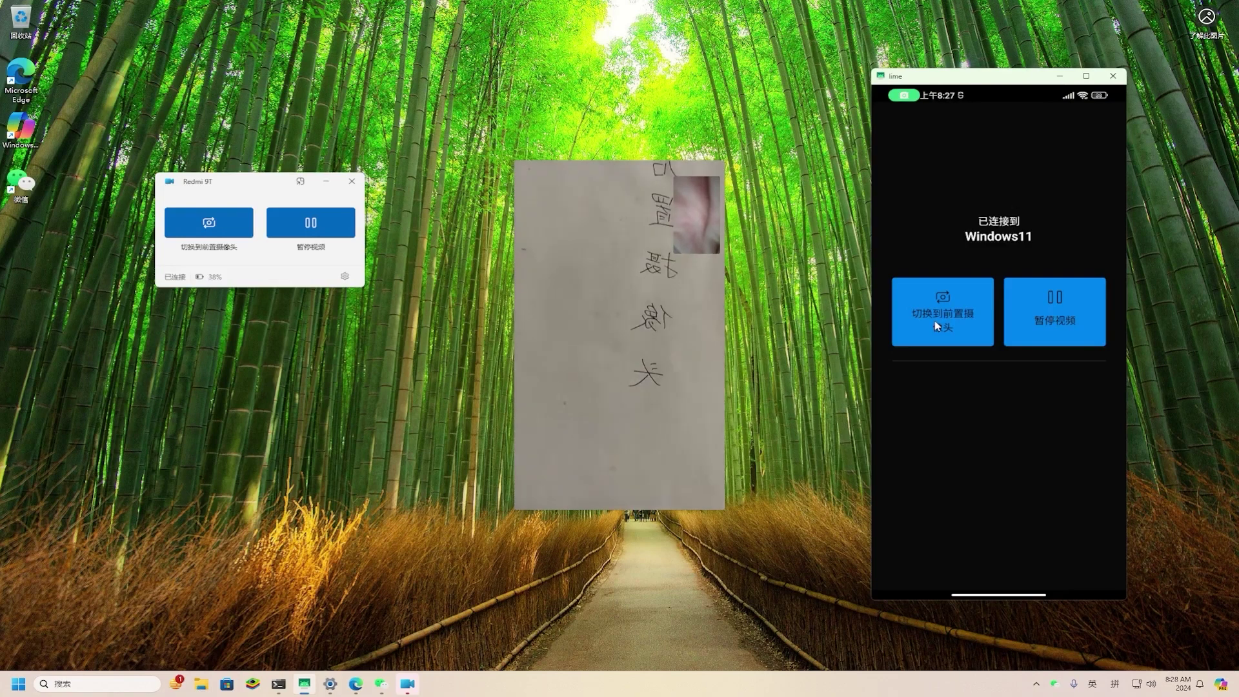
pyautogui.click(937, 326)
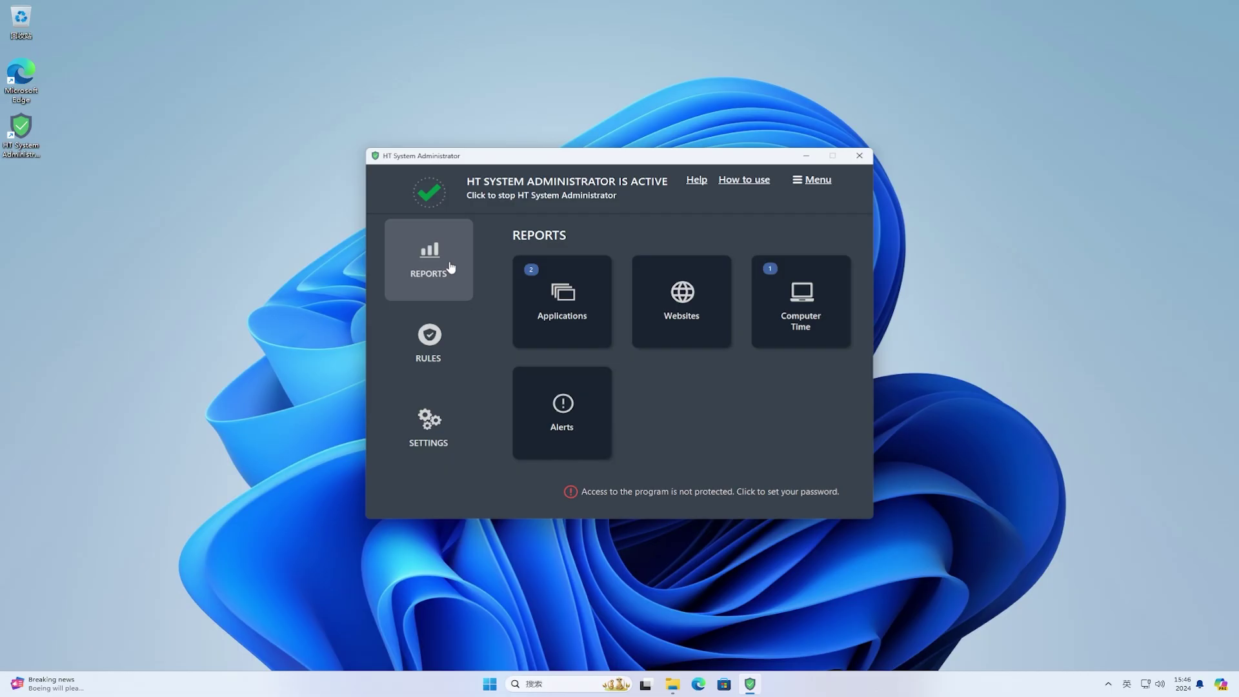
# In HT System Administrator, examine the Applications usage chart including the wmime entry, and bring up the Websites report.
pyautogui.click(564, 298)
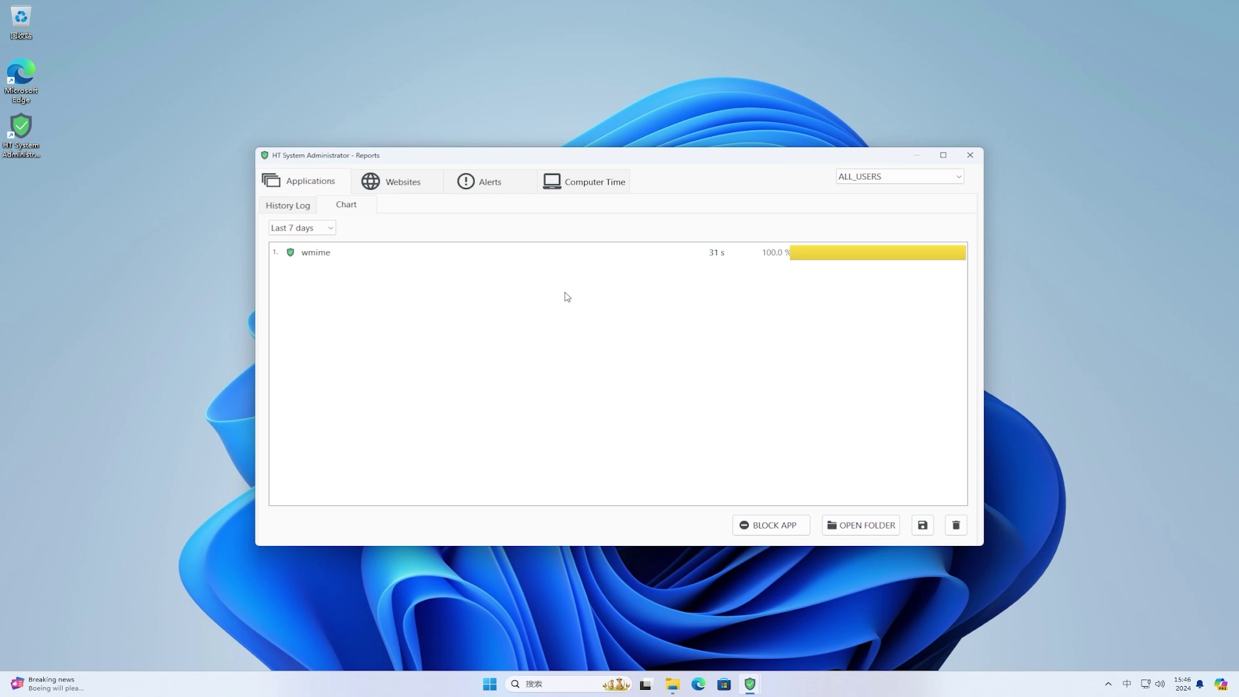
pyautogui.click(594, 251)
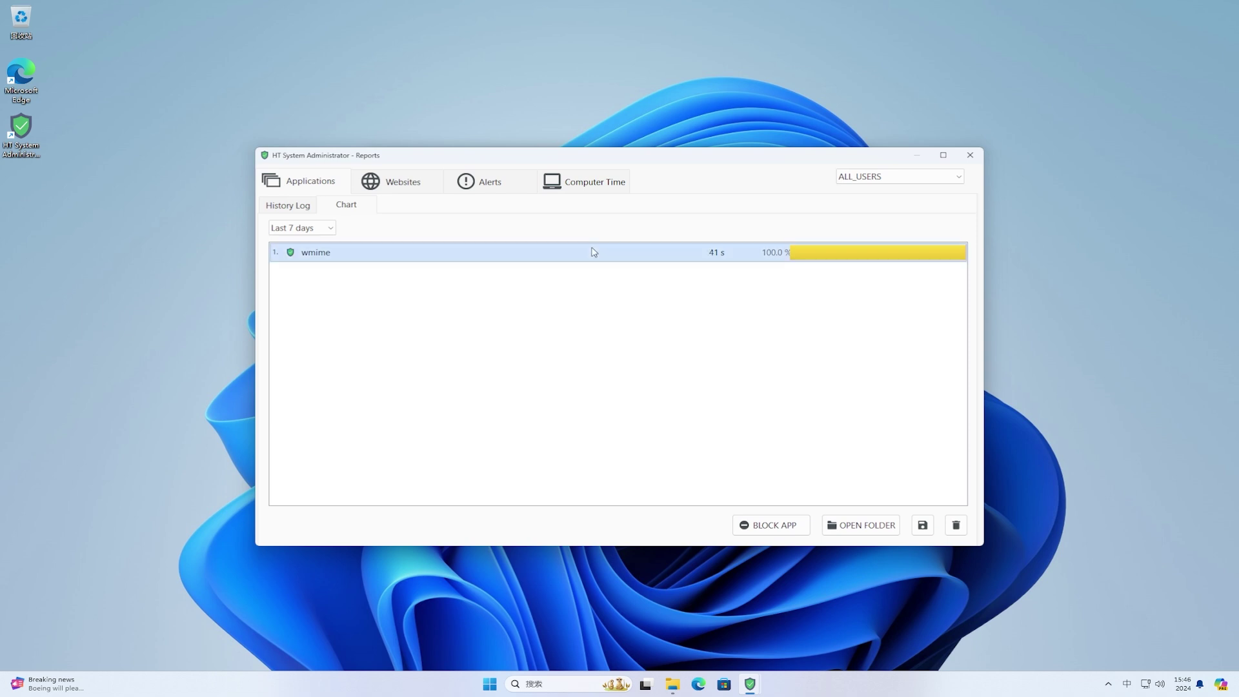
pyautogui.click(422, 188)
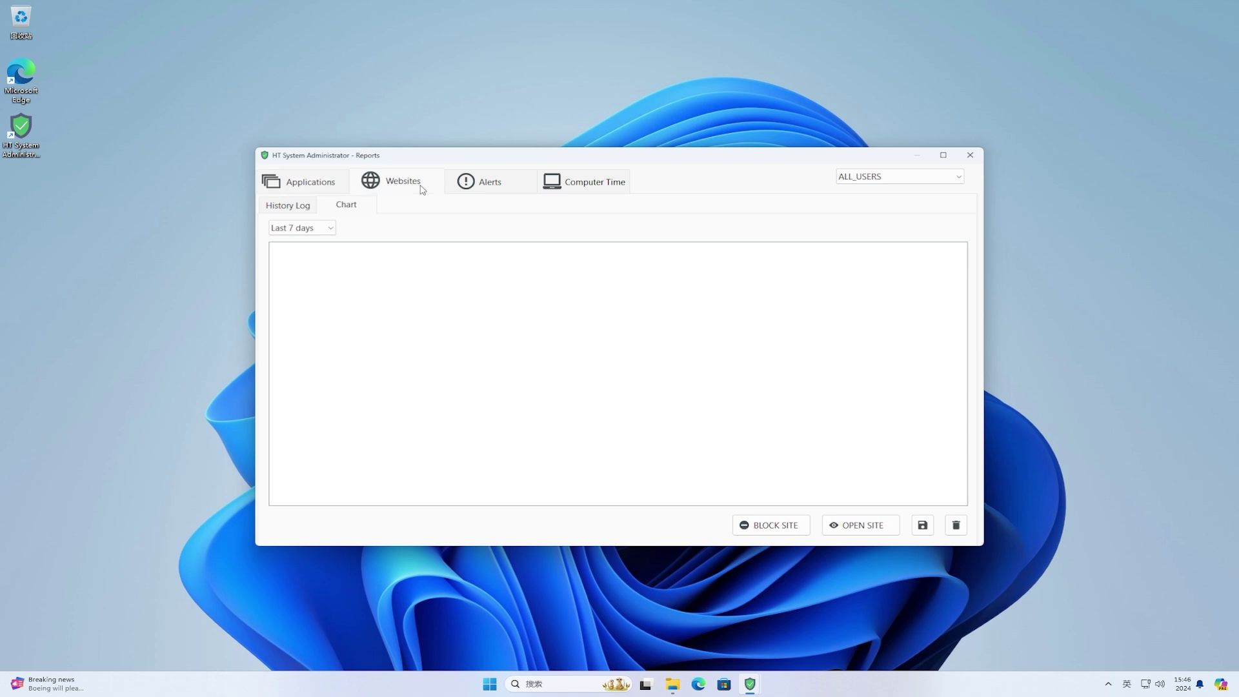
# Look through the Alerts and Computer Time reports and close the Reports window.
pyautogui.click(515, 187)
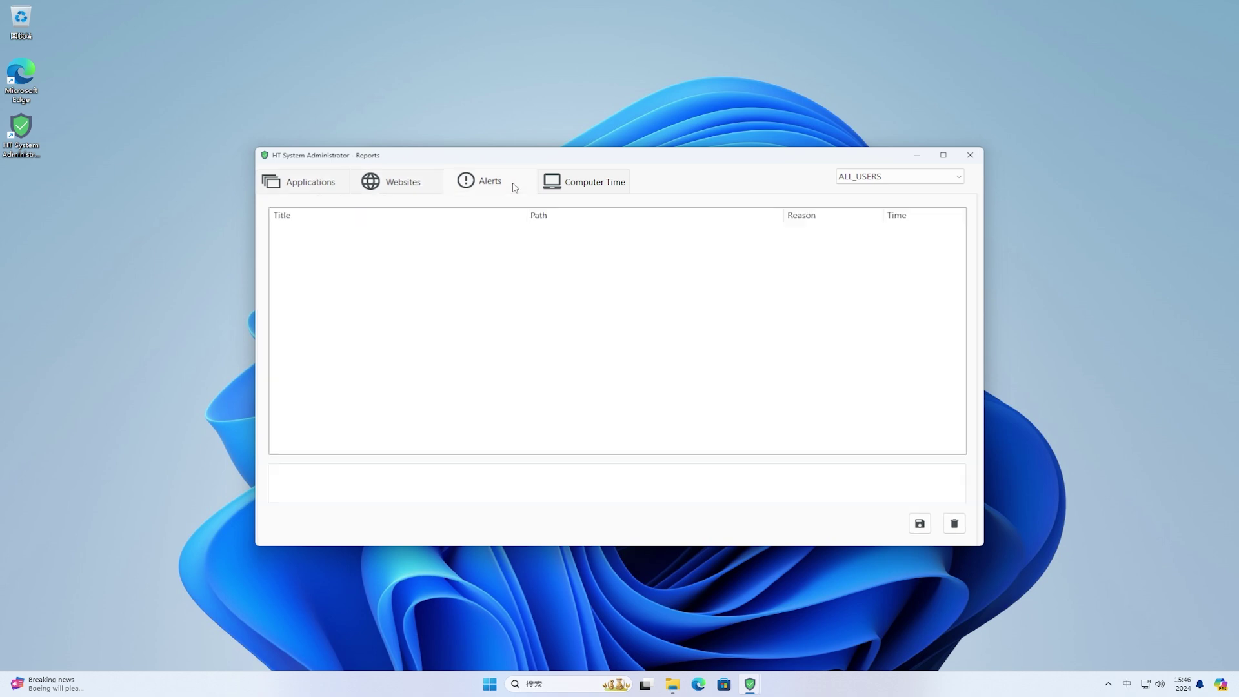
pyautogui.click(605, 186)
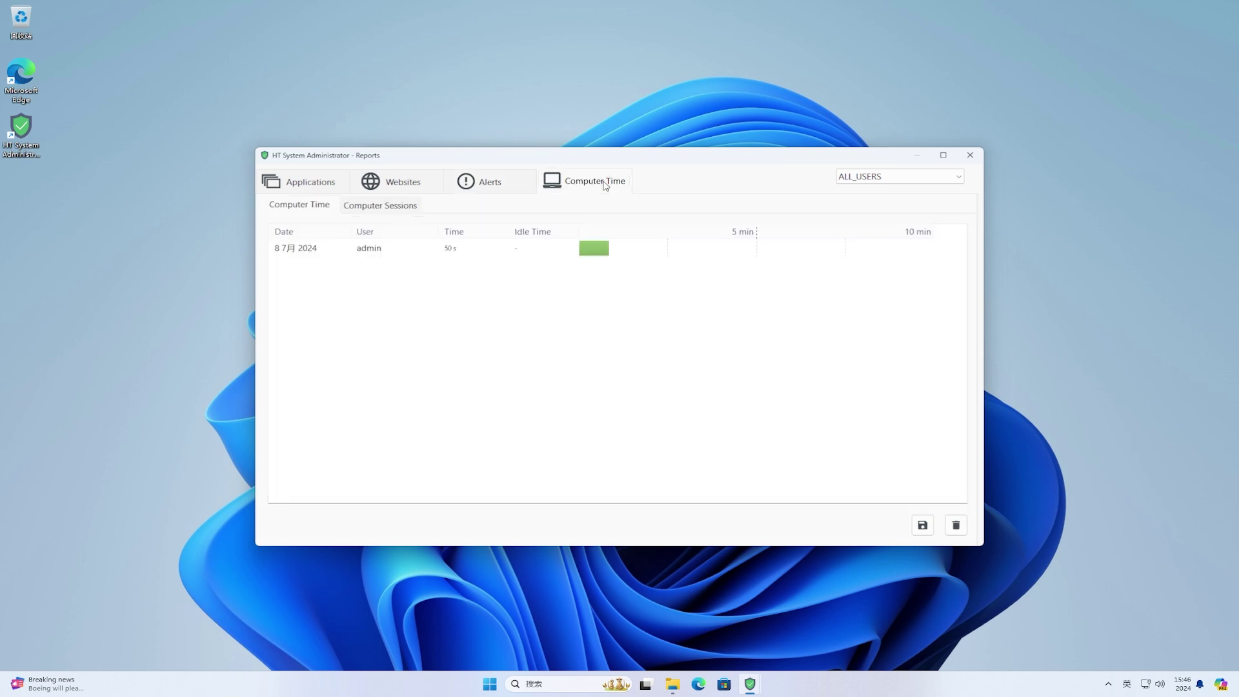
pyautogui.click(970, 155)
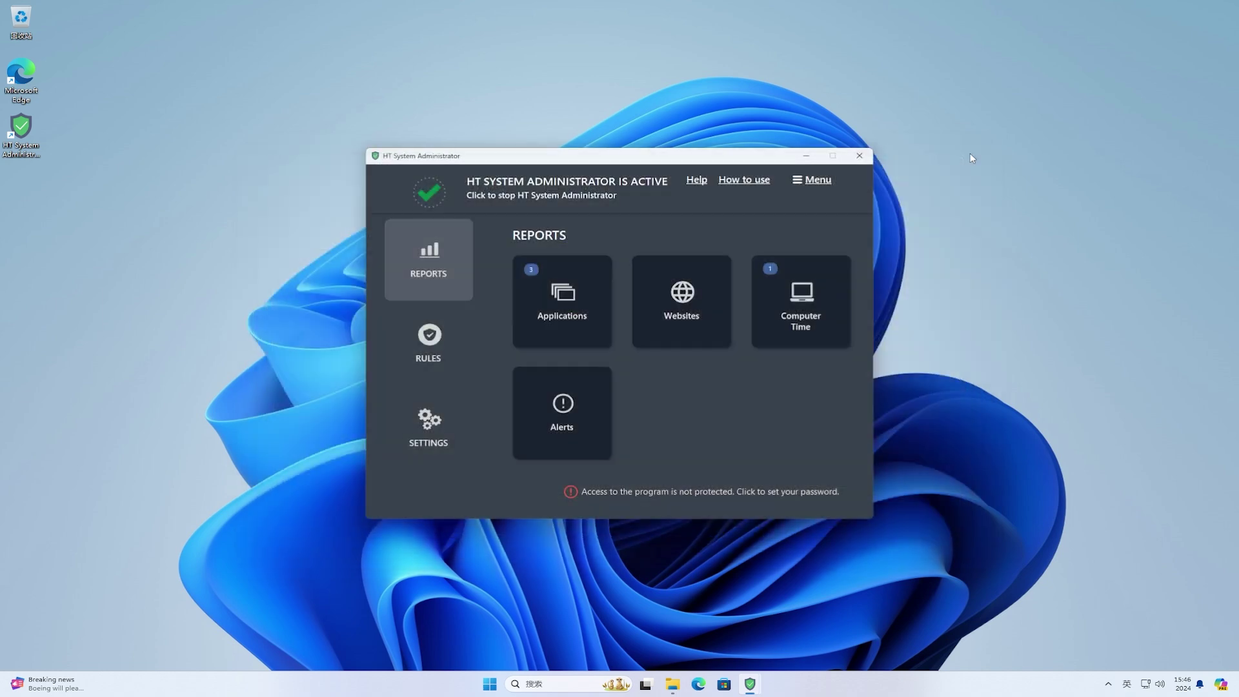
pyautogui.click(699, 684)
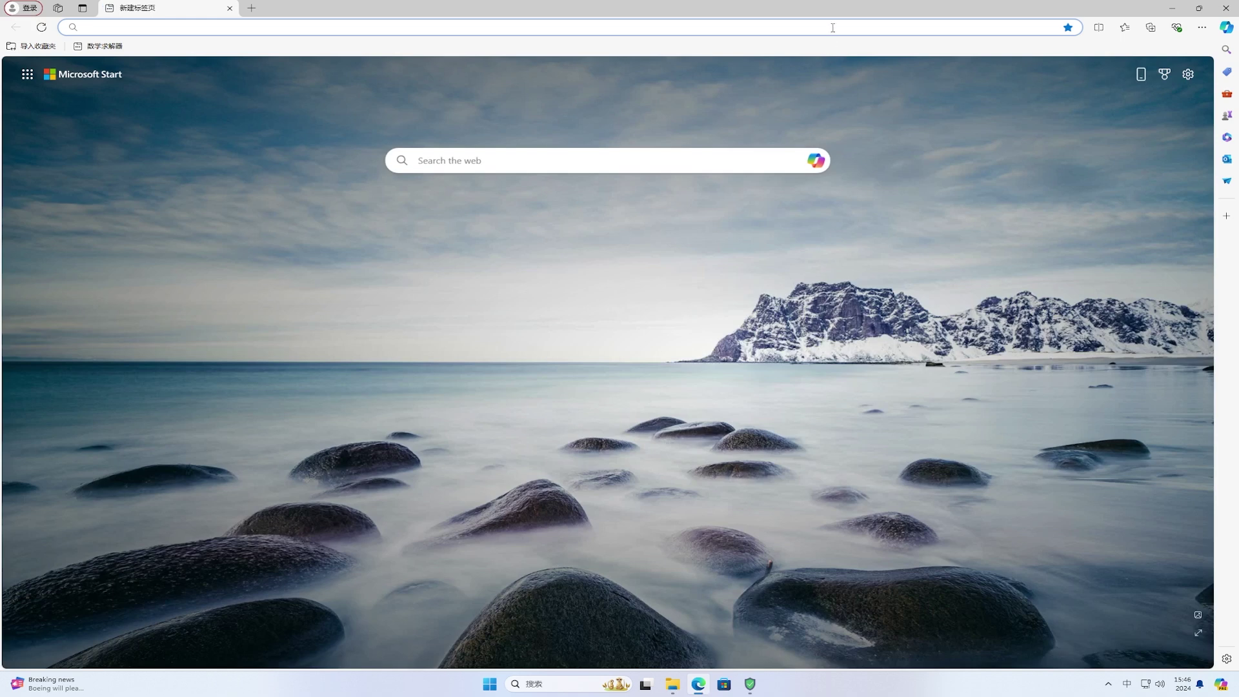
pyautogui.write('www')
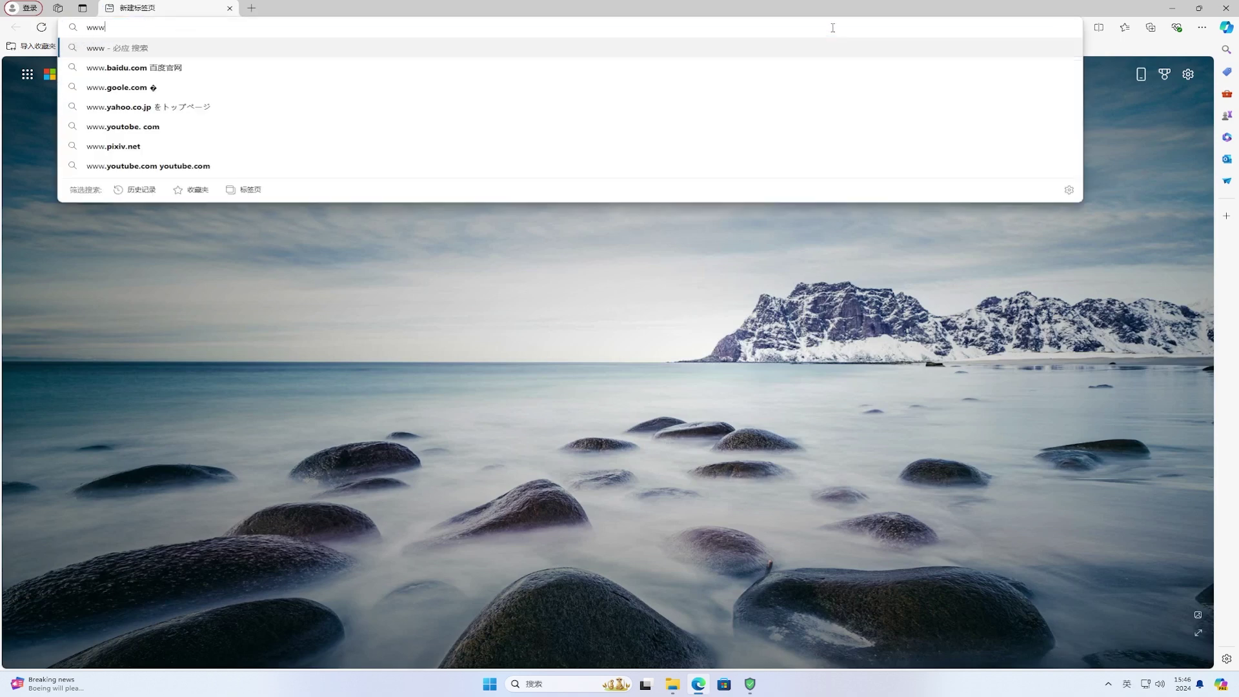
pyautogui.write('.google.com')
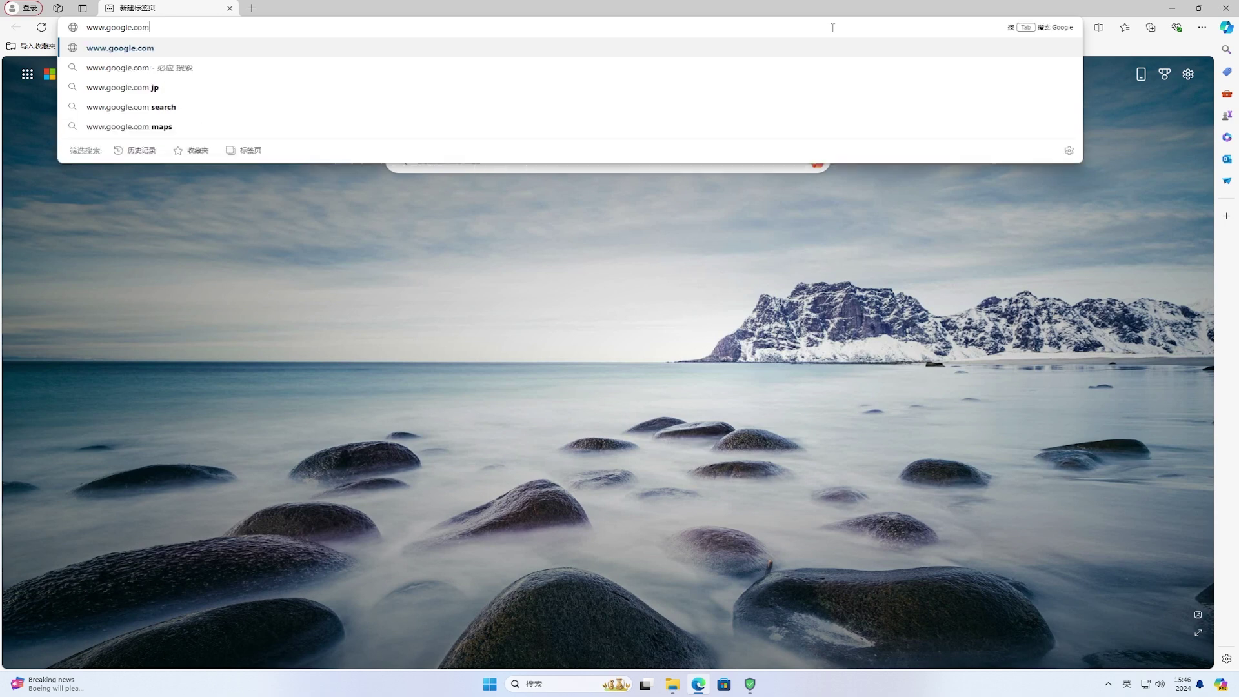
pyautogui.press('Return')
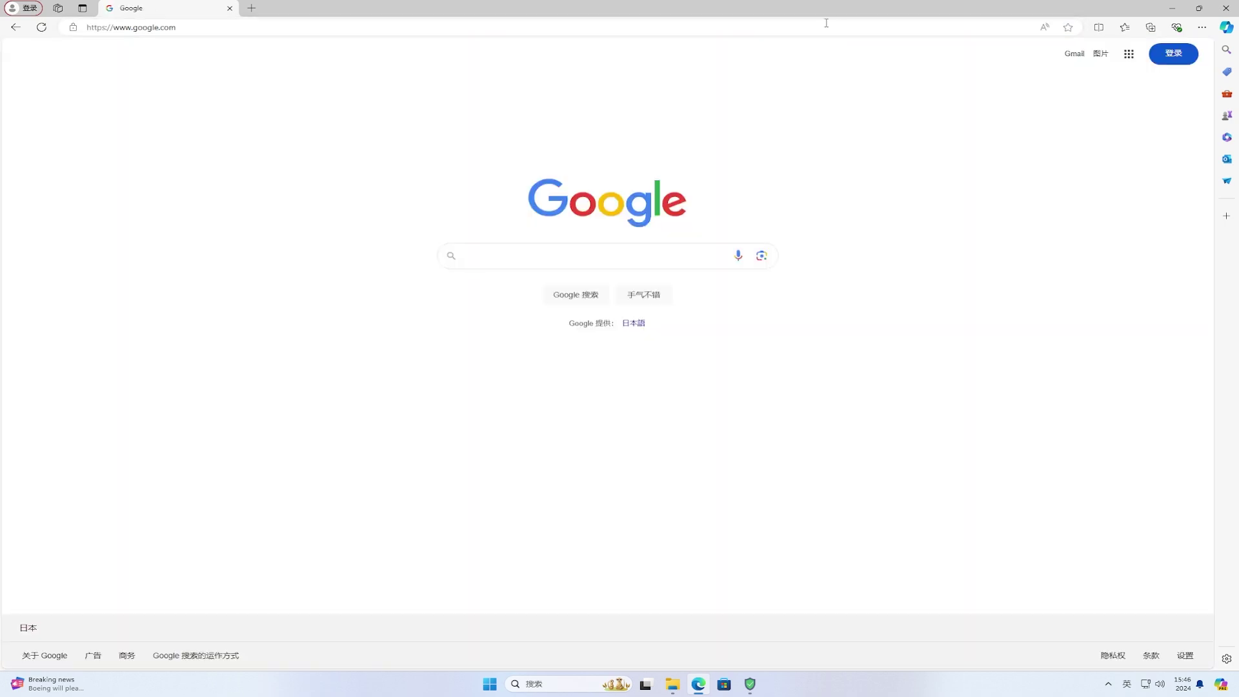
pyautogui.click(1172, 8)
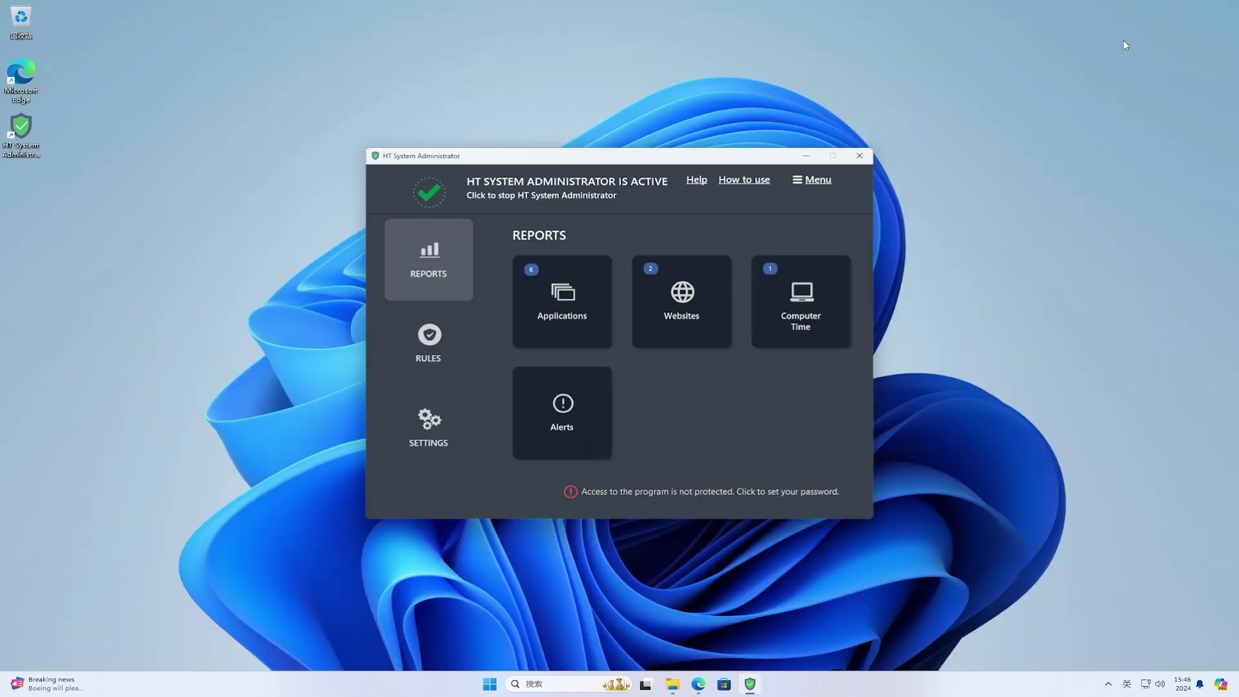
pyautogui.click(690, 314)
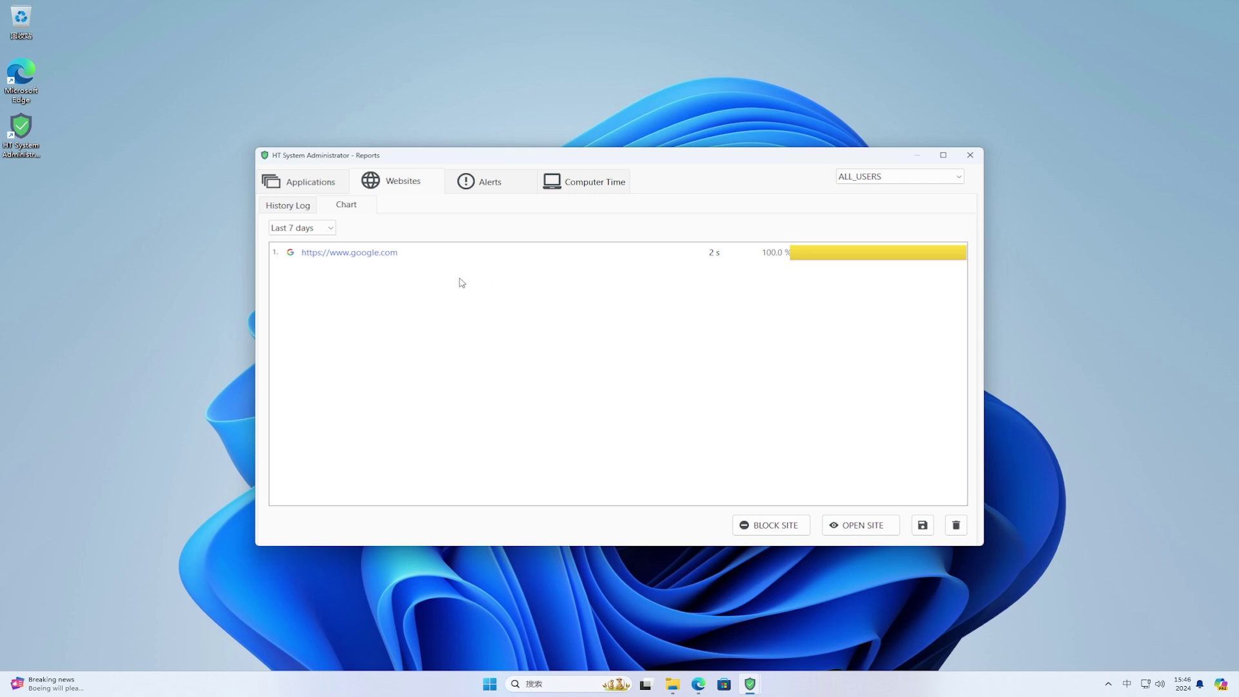
pyautogui.click(831, 254)
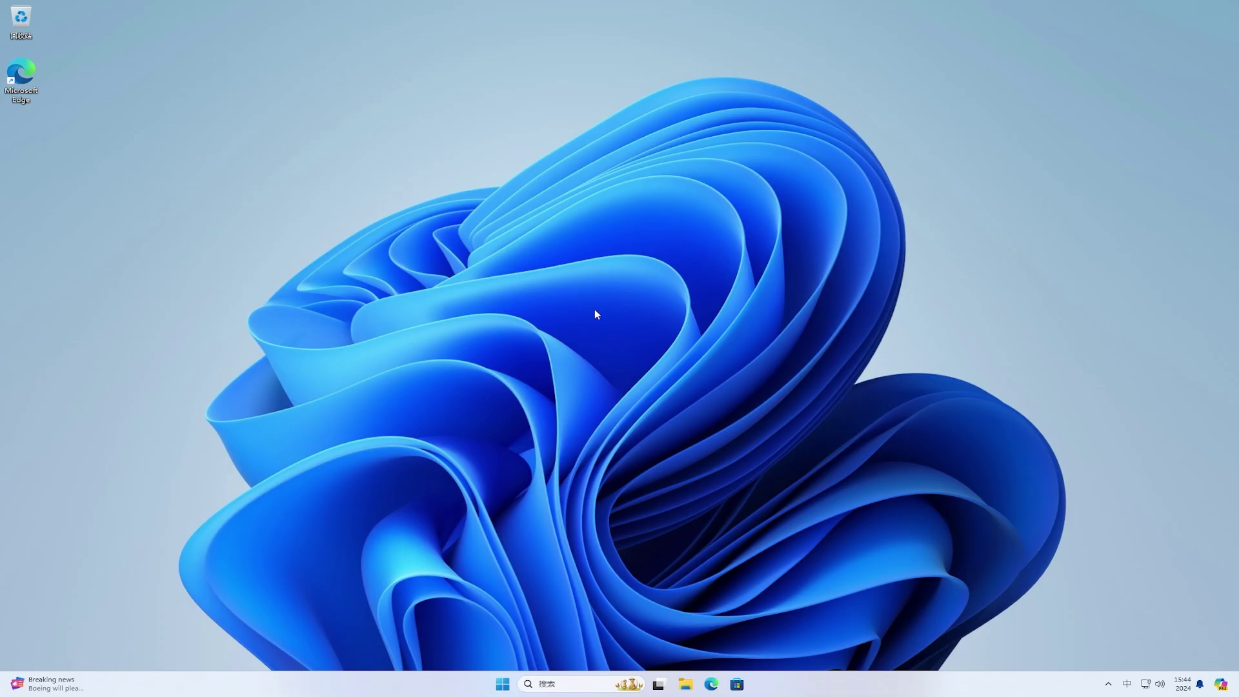
# Run the system_administrator installer from the 下载 folder in File Explorer and allow it to make changes to the device.
pyautogui.press('shift')
pyautogui.click(686, 685)
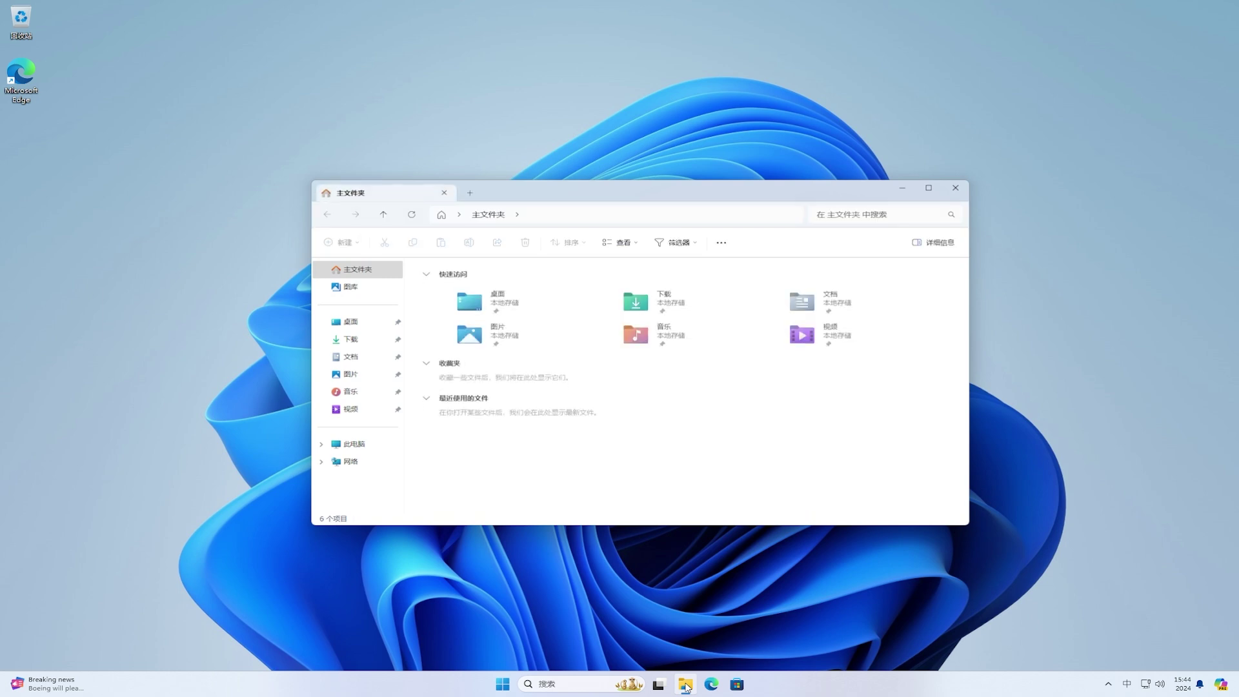
pyautogui.click(350, 339)
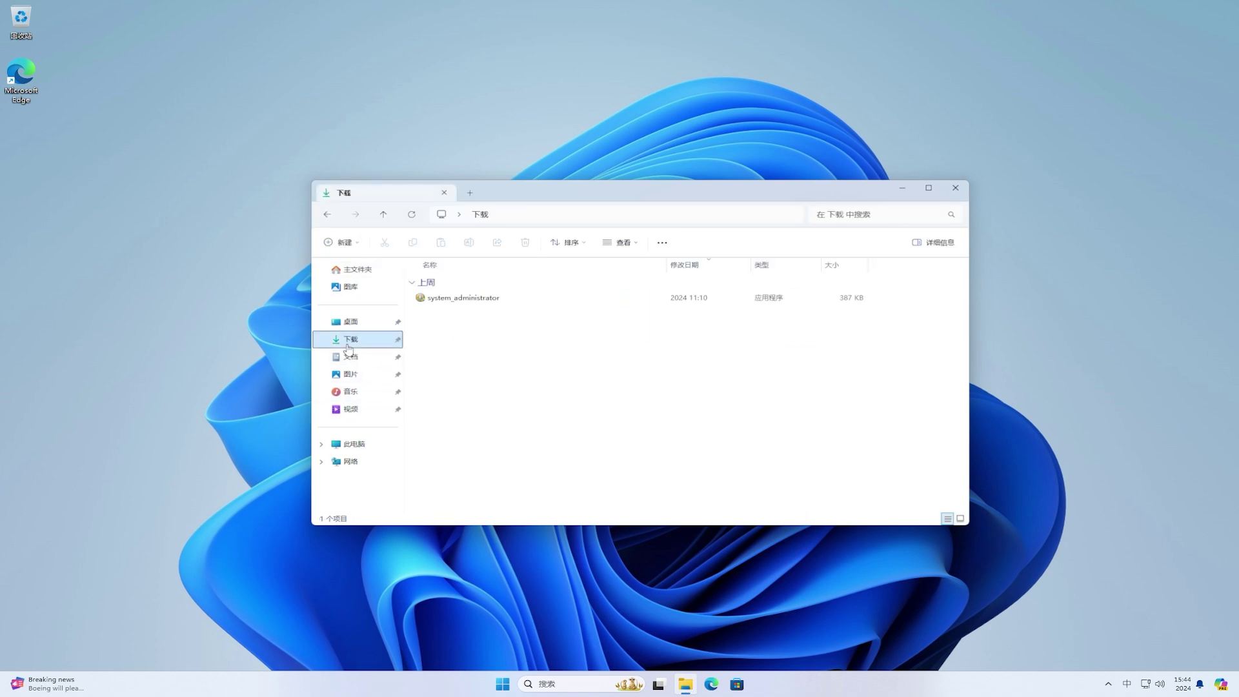
pyautogui.click(481, 302)
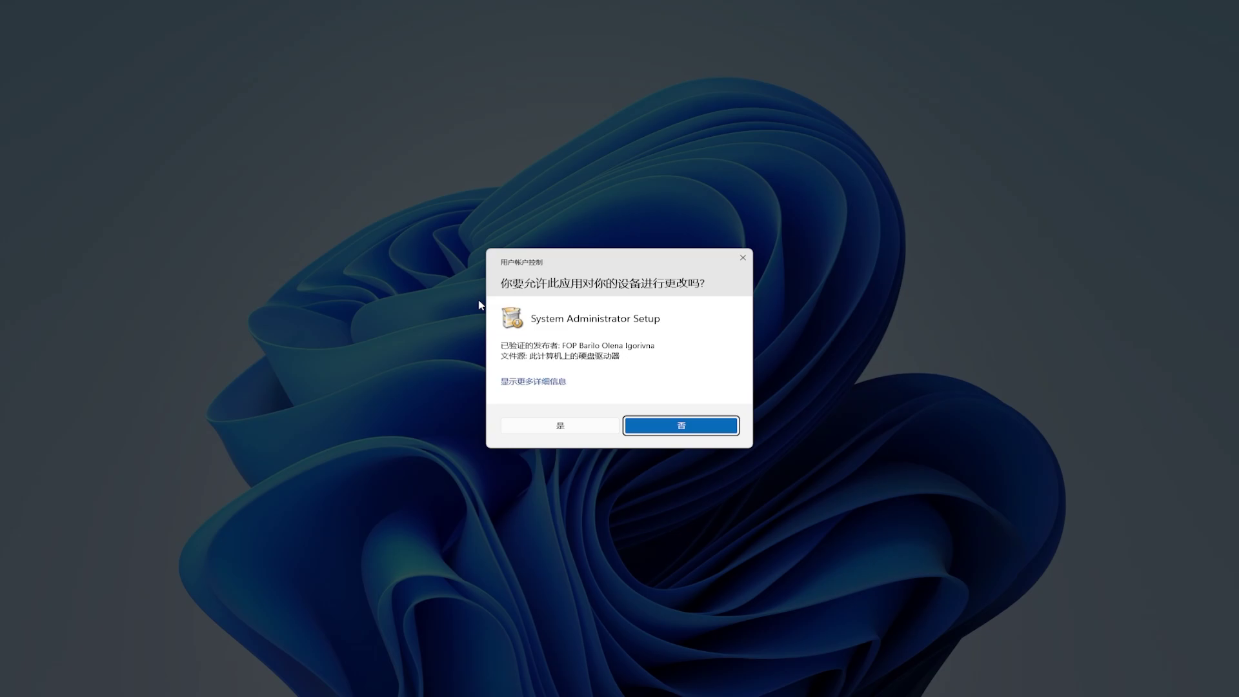
pyautogui.click(572, 427)
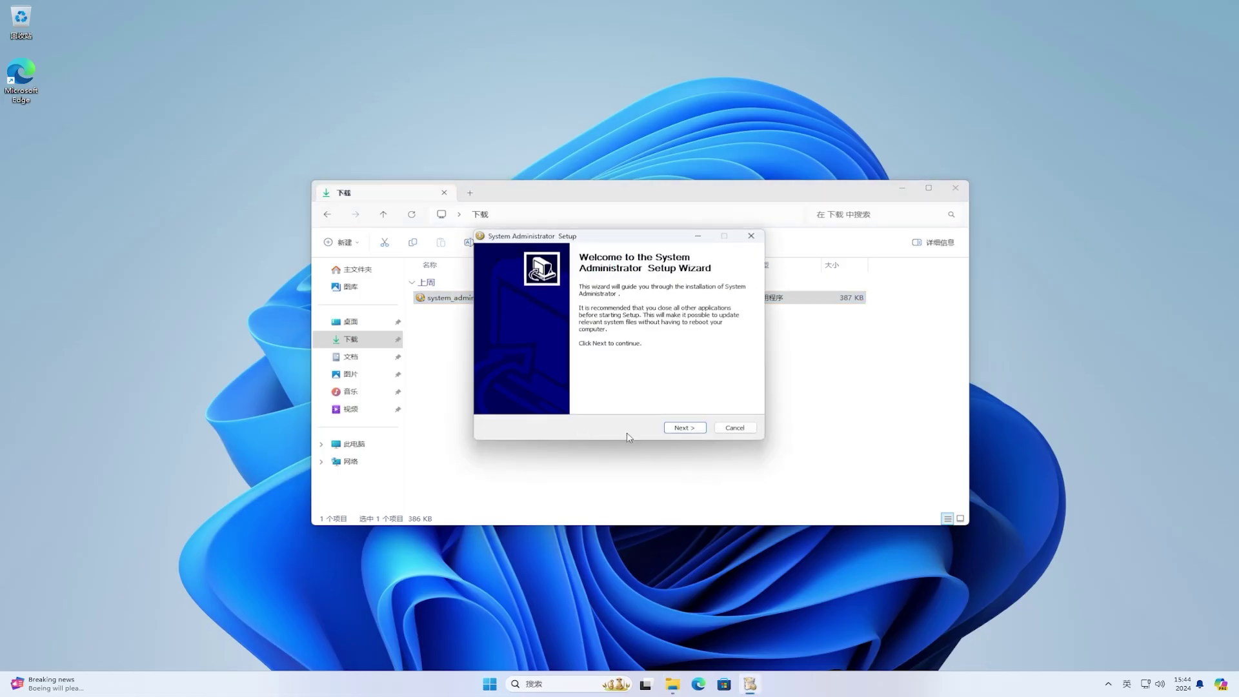
# Install System Administrator in the default destination folder, minimize File Explorer, and finish the setup with Run System Administrator enabled.
pyautogui.click(703, 430)
pyautogui.click(703, 429)
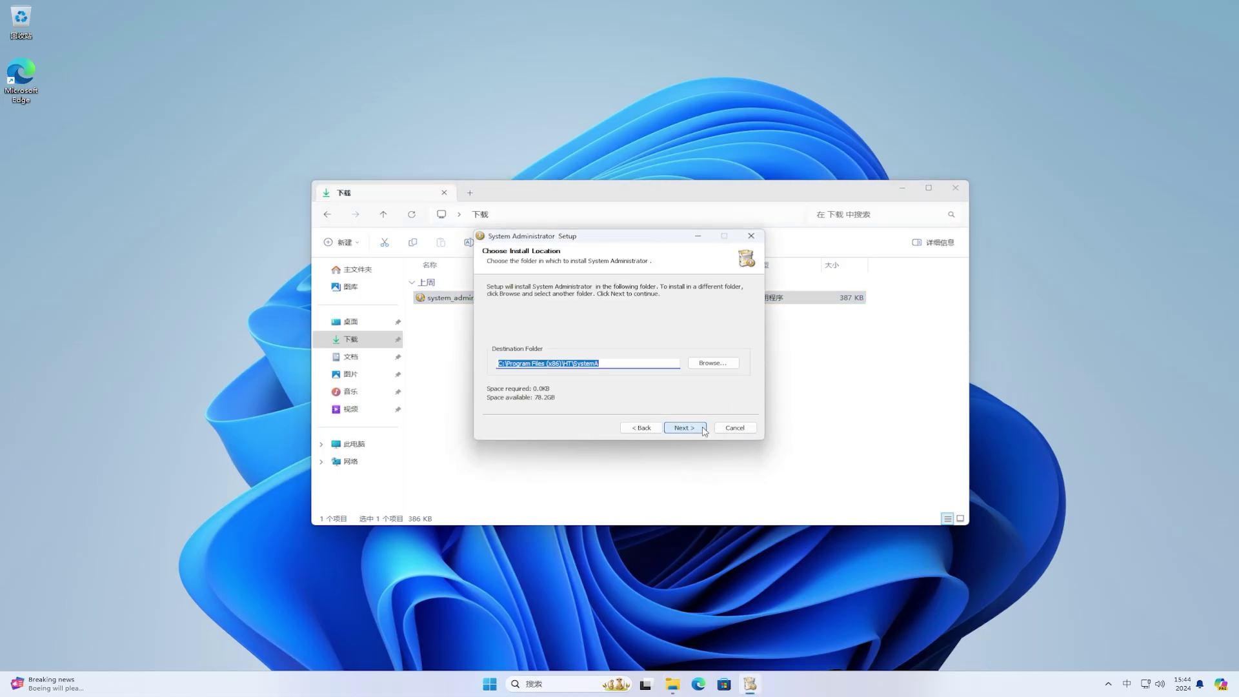
pyautogui.click(704, 429)
pyautogui.click(705, 429)
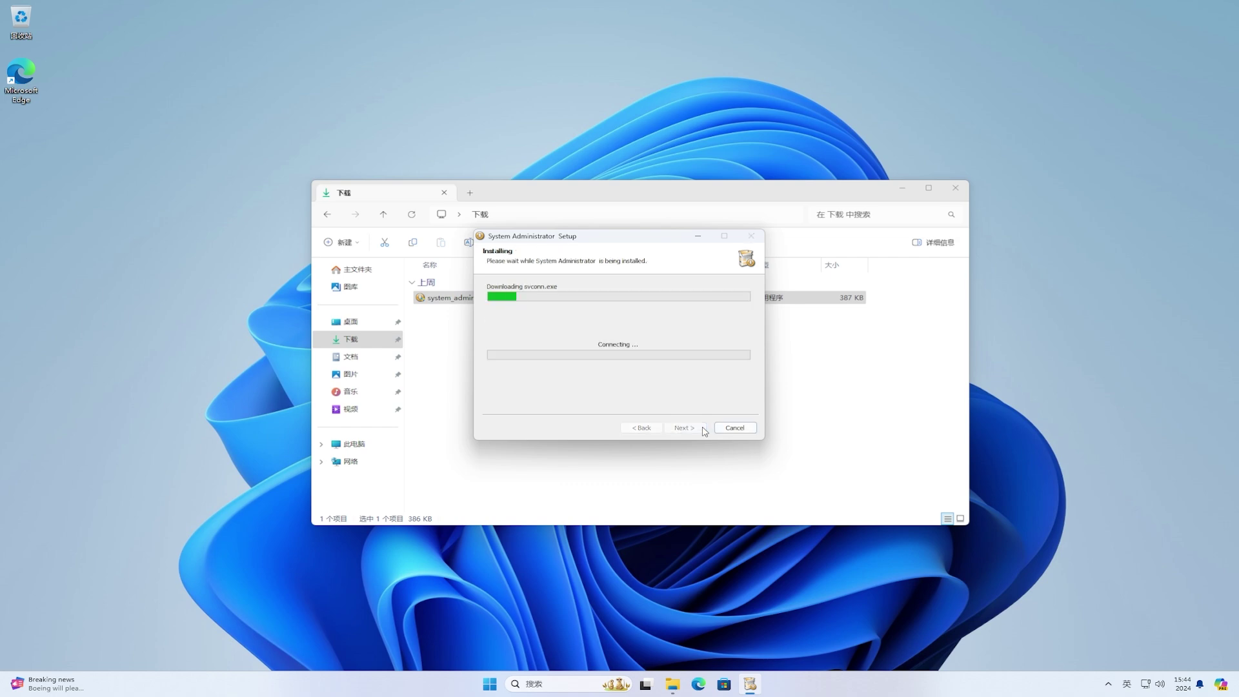
pyautogui.click(902, 188)
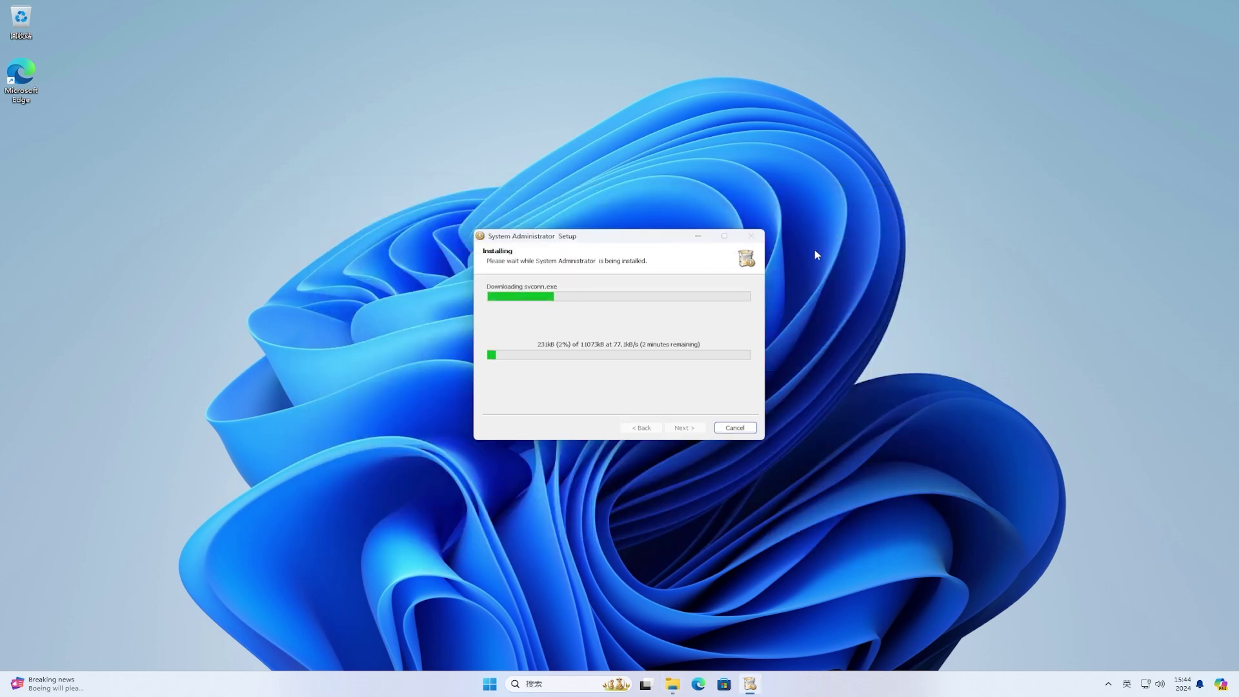
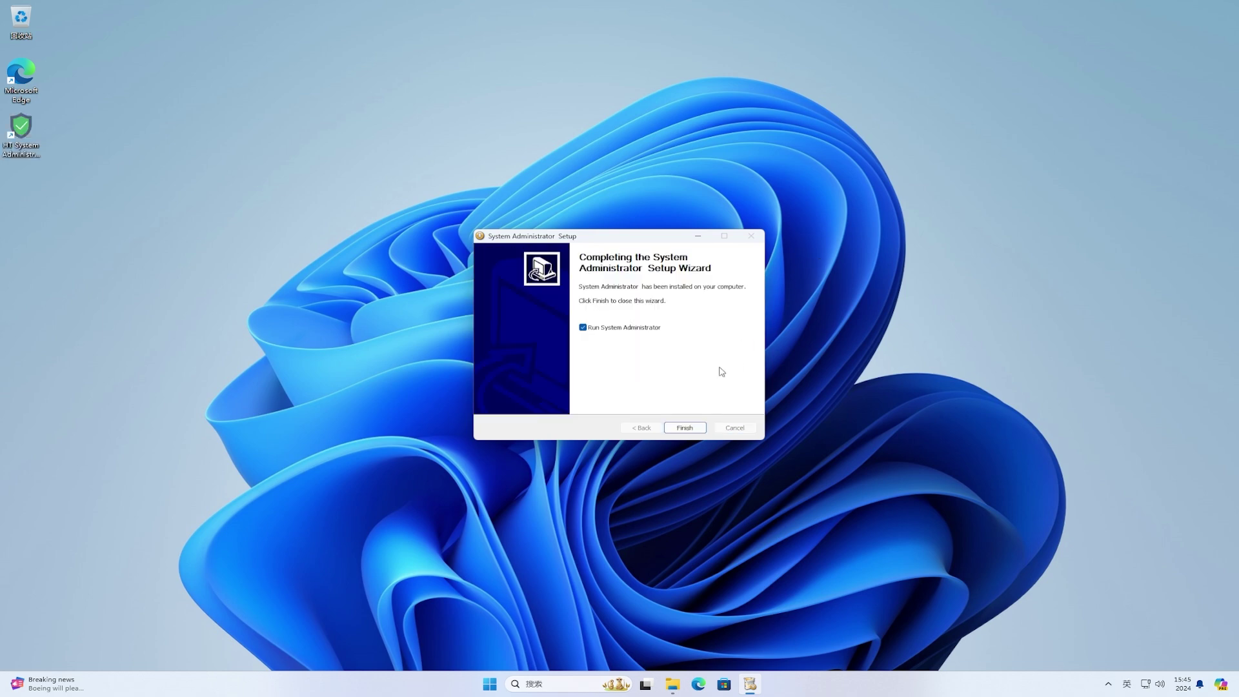
pyautogui.click(676, 428)
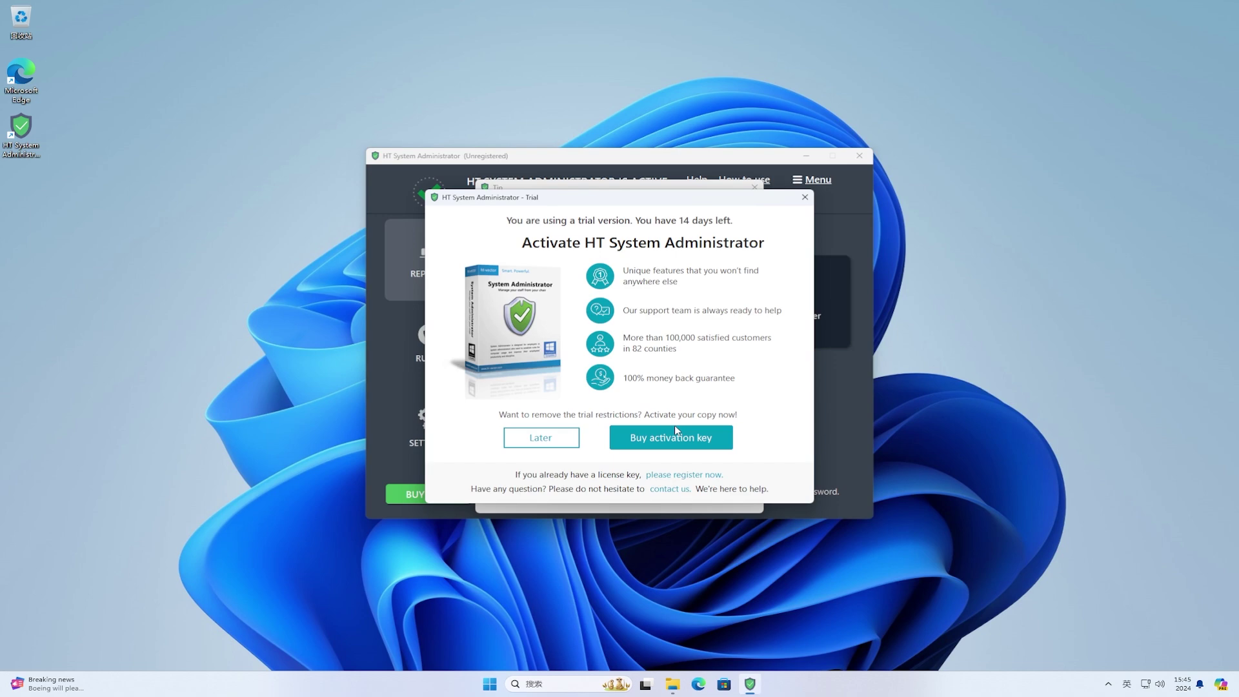
# Register HT System Administrator by pasting the license key and activating it, and dismiss the confirmation and the startup tip.
pyautogui.click(716, 476)
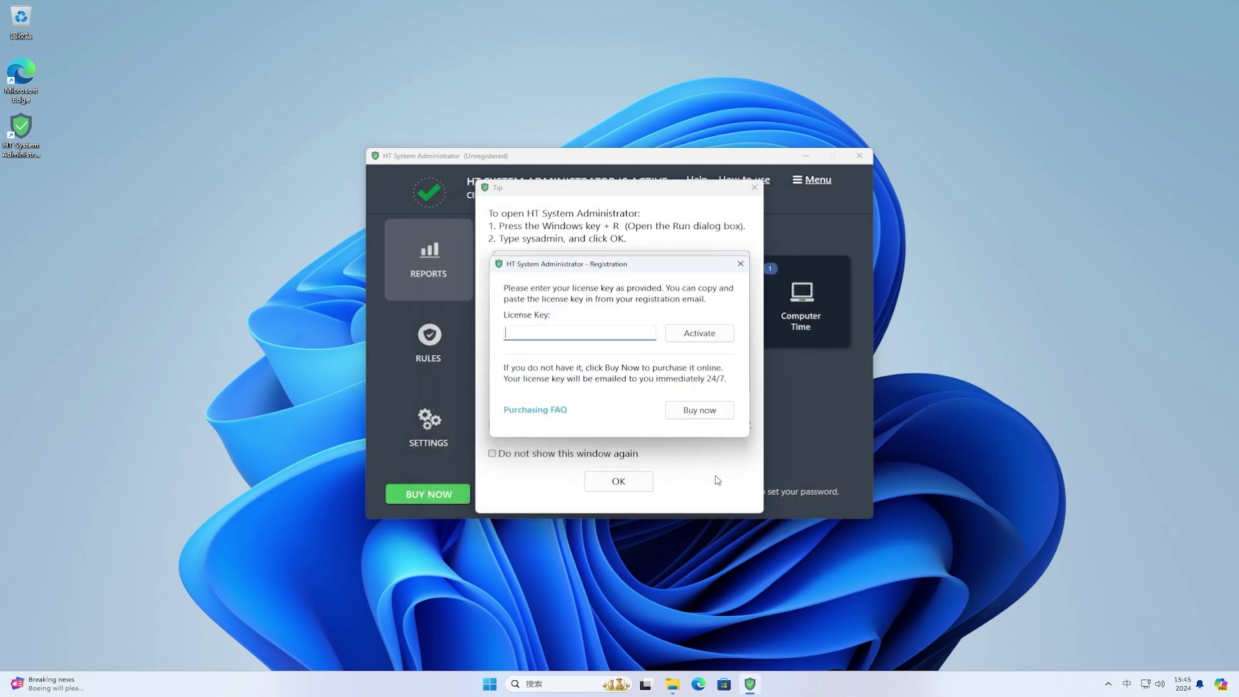
pyautogui.rightClick(639, 333)
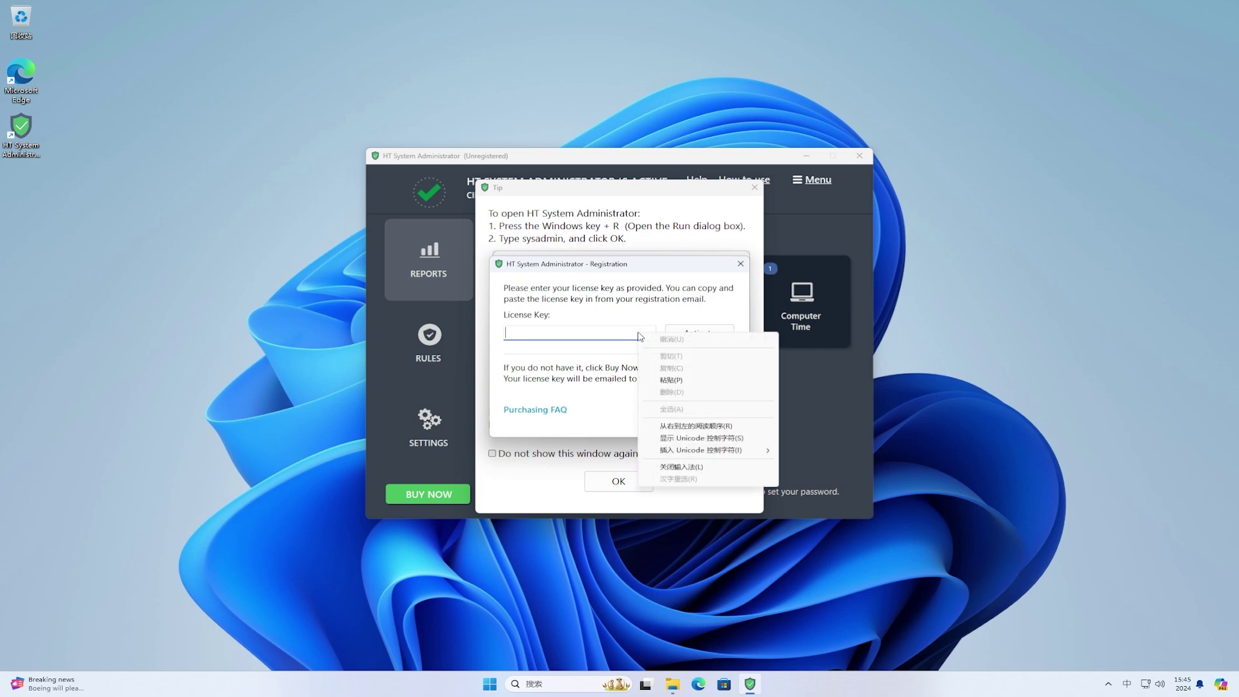
pyautogui.click(691, 381)
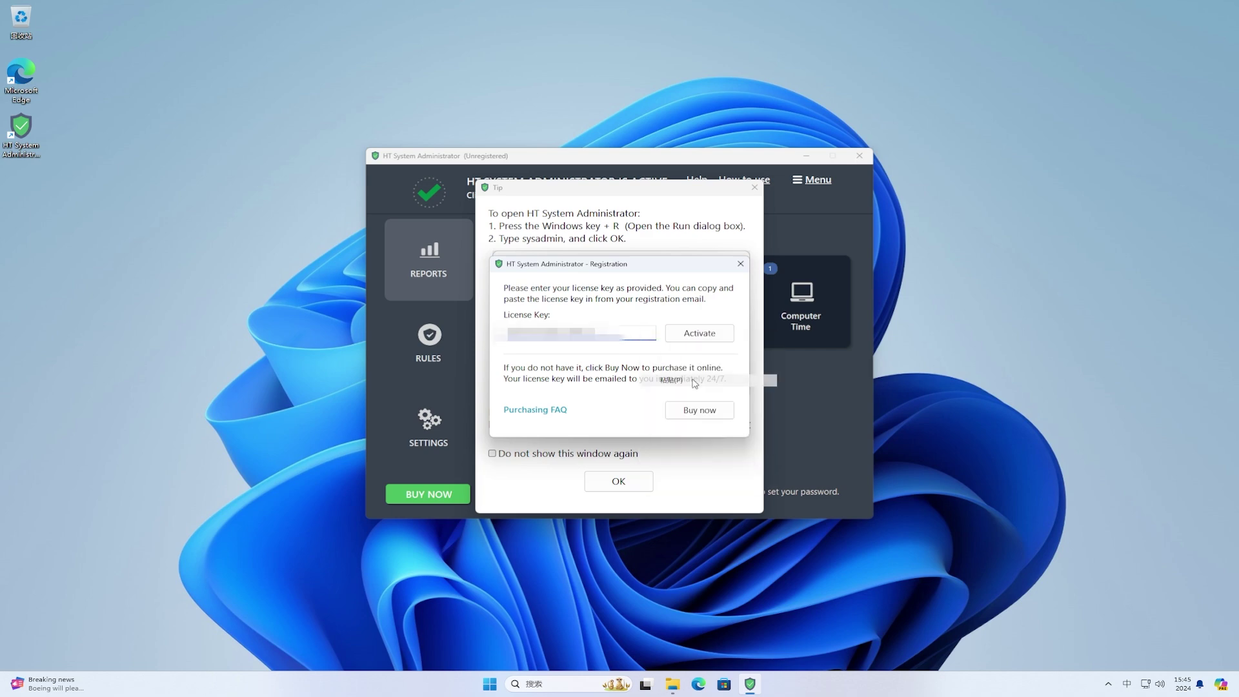
pyautogui.click(718, 333)
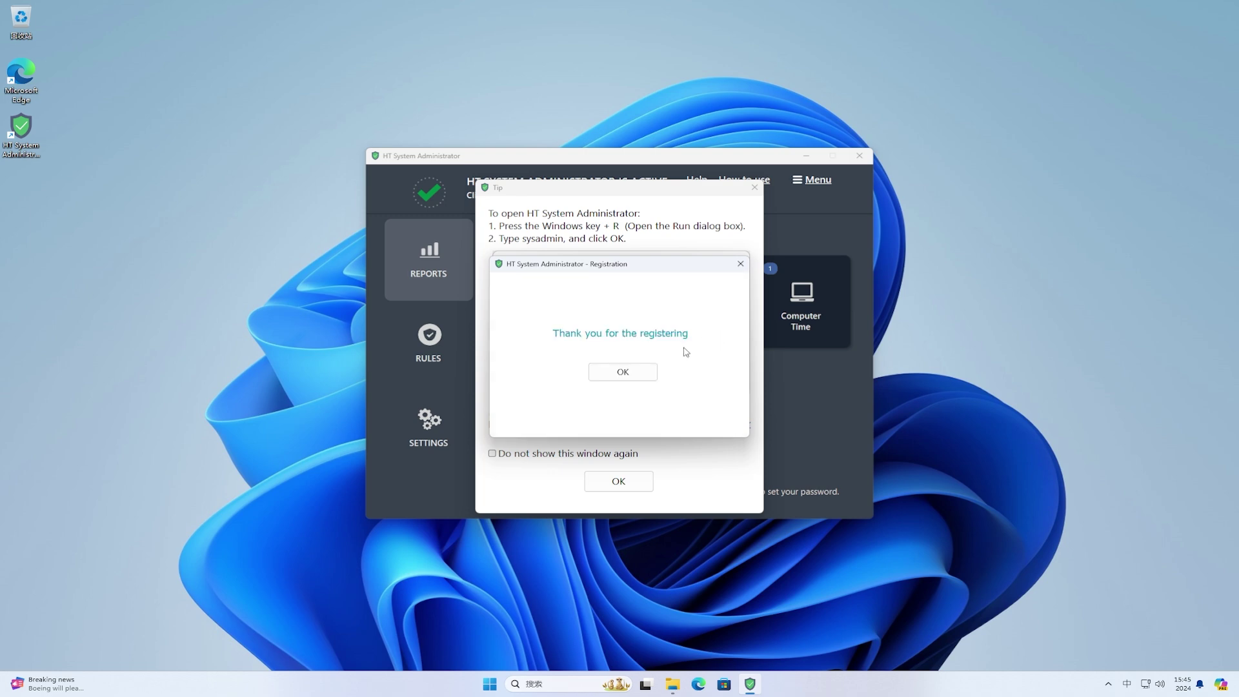
pyautogui.click(648, 372)
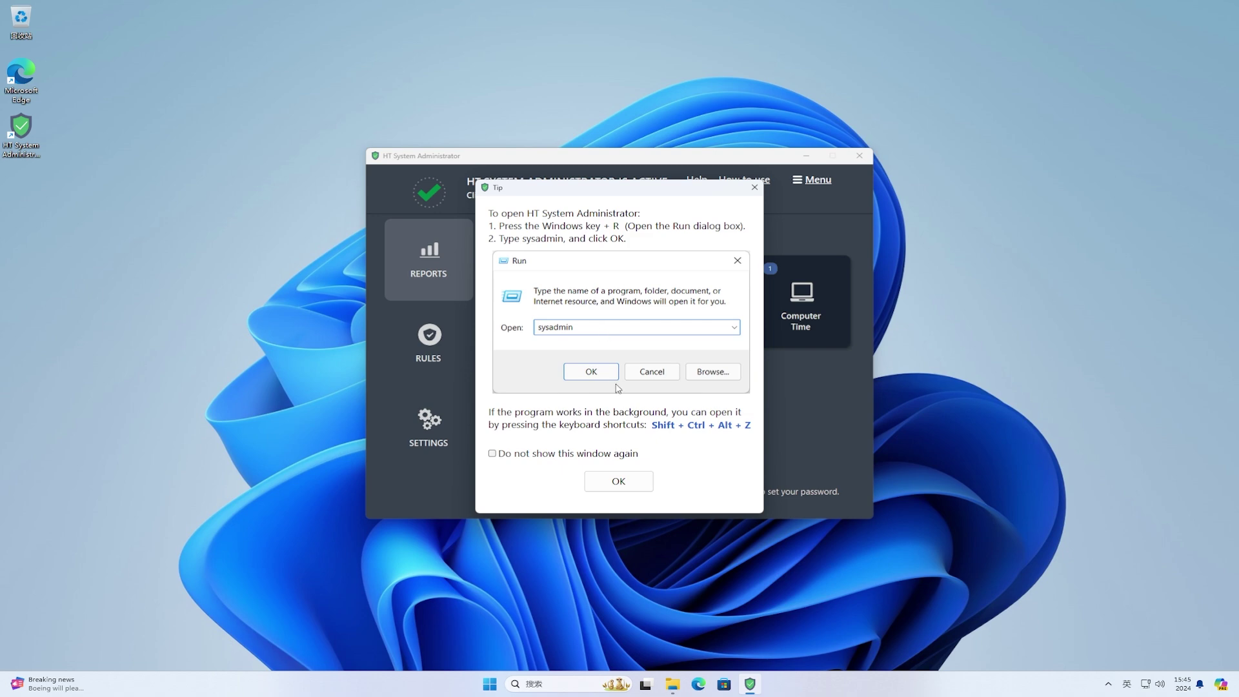
pyautogui.click(635, 482)
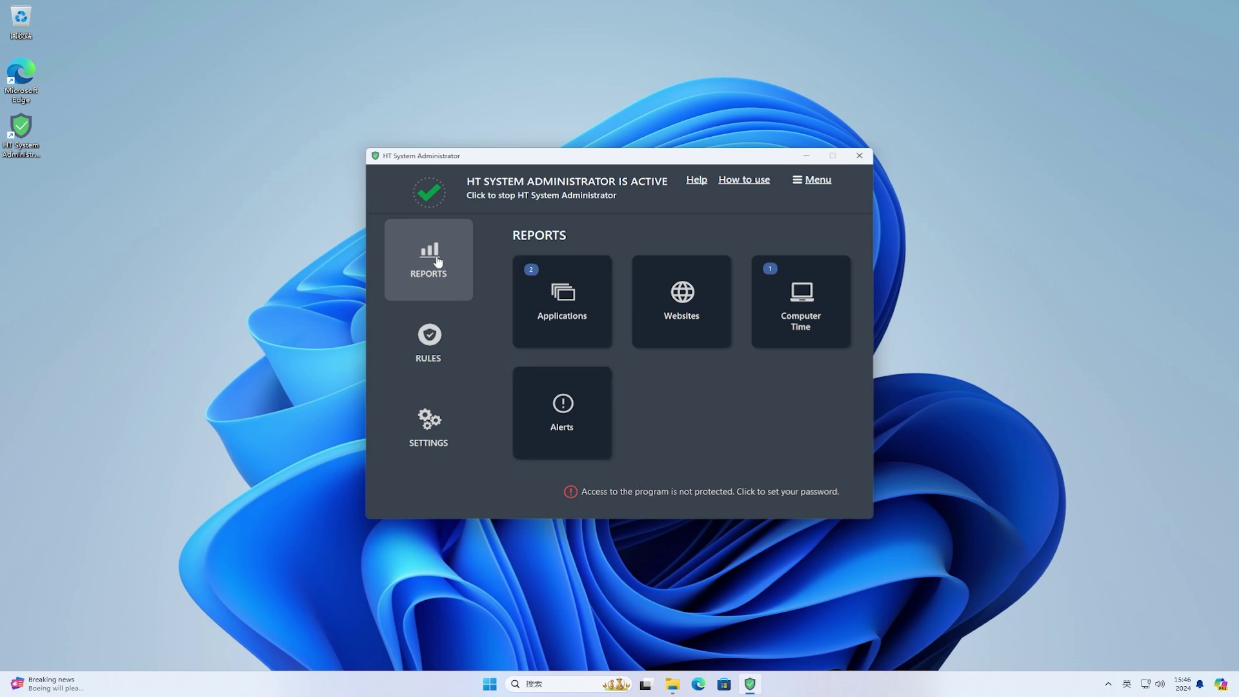
# Examine the Applications chart's wmime entry and the Websites, Alerts and Computer Time reports, and close the Reports window.
pyautogui.click(565, 296)
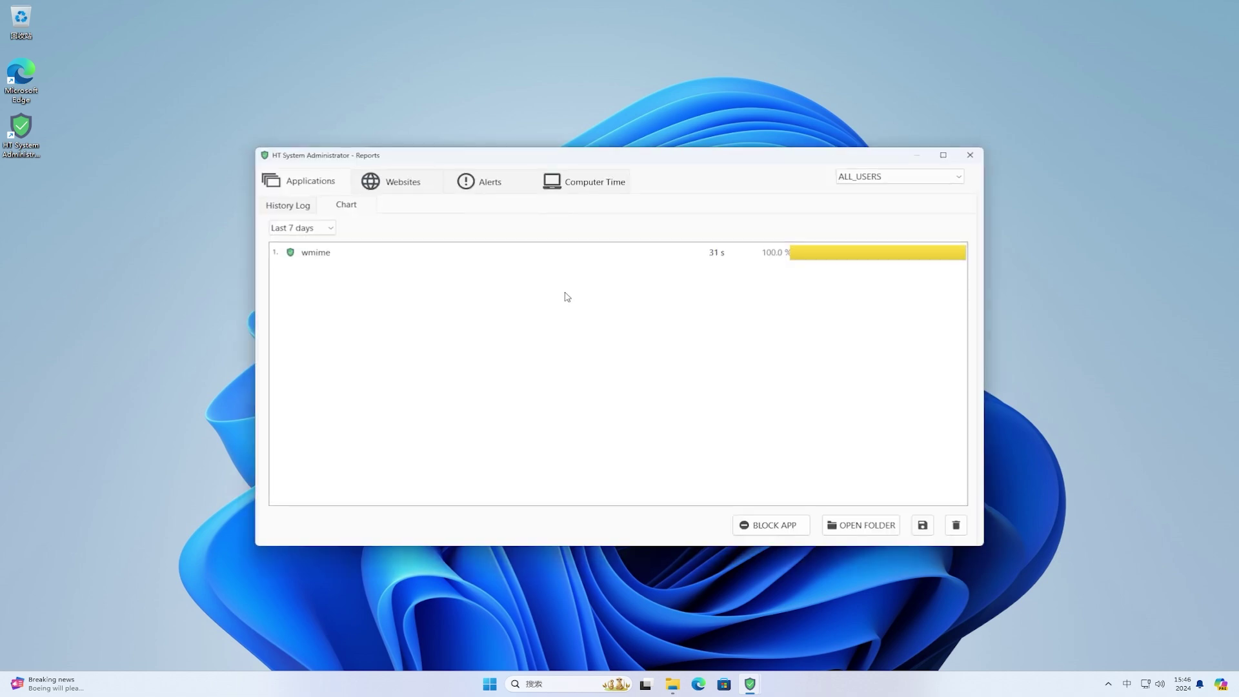
pyautogui.click(594, 252)
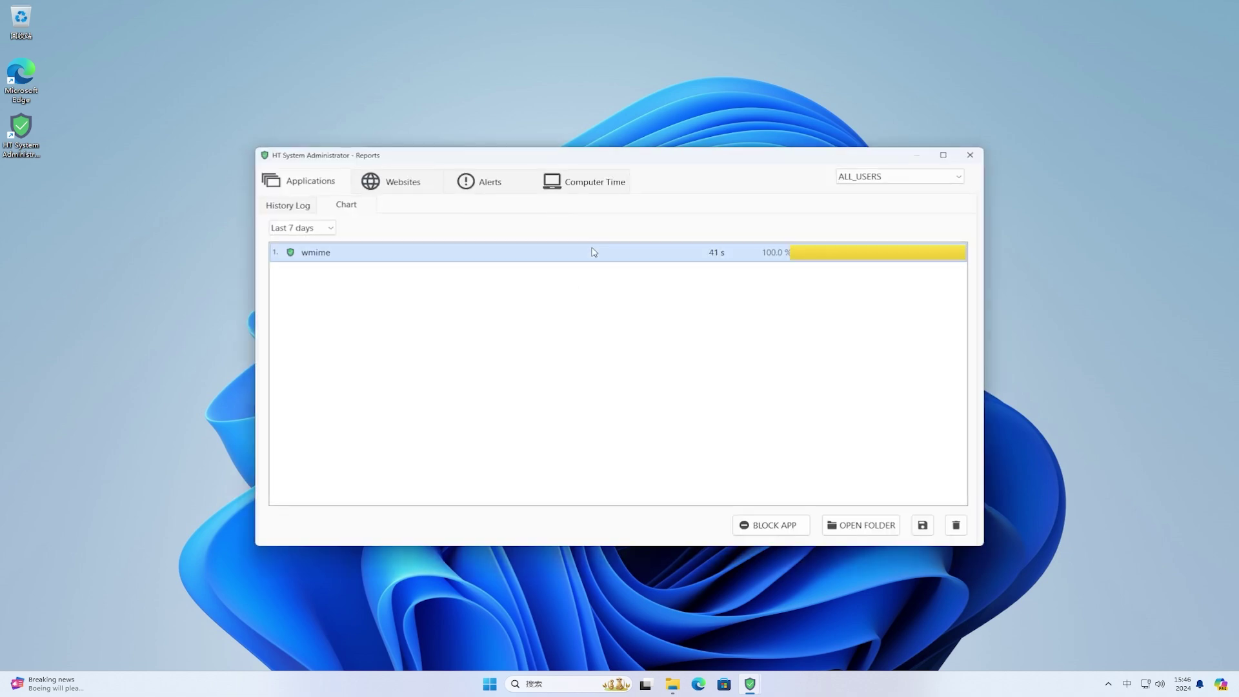
pyautogui.click(421, 187)
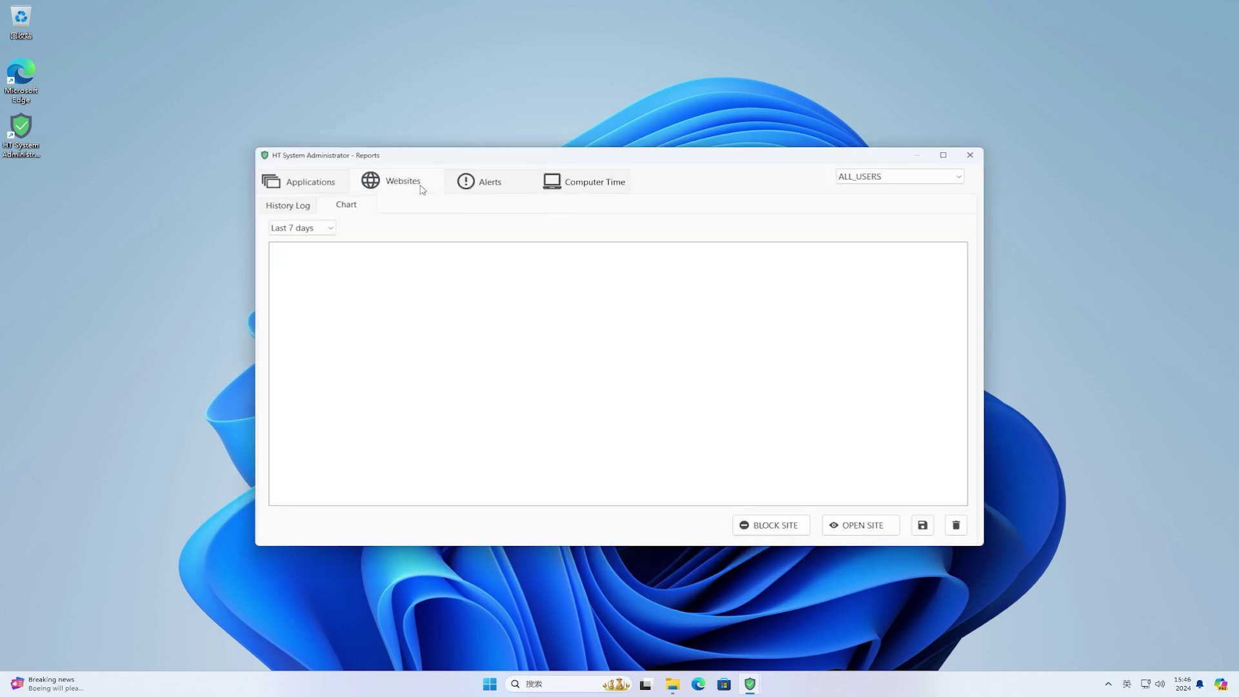
pyautogui.click(526, 187)
pyautogui.click(605, 185)
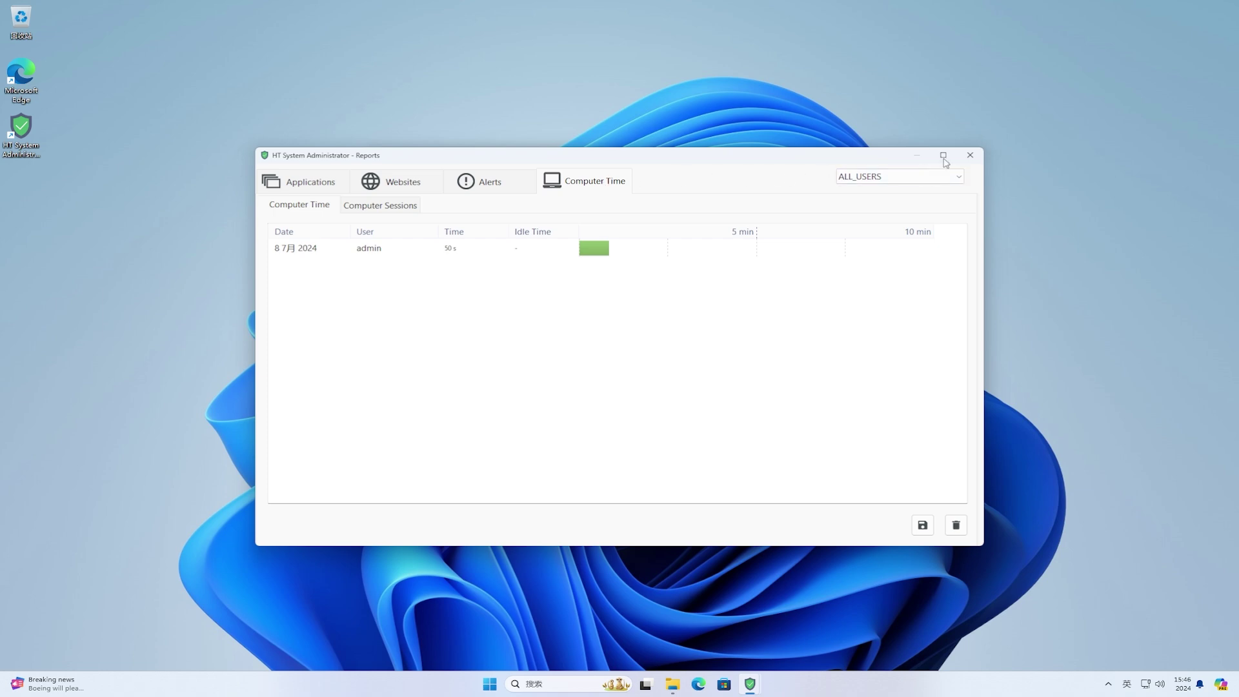
pyautogui.click(970, 156)
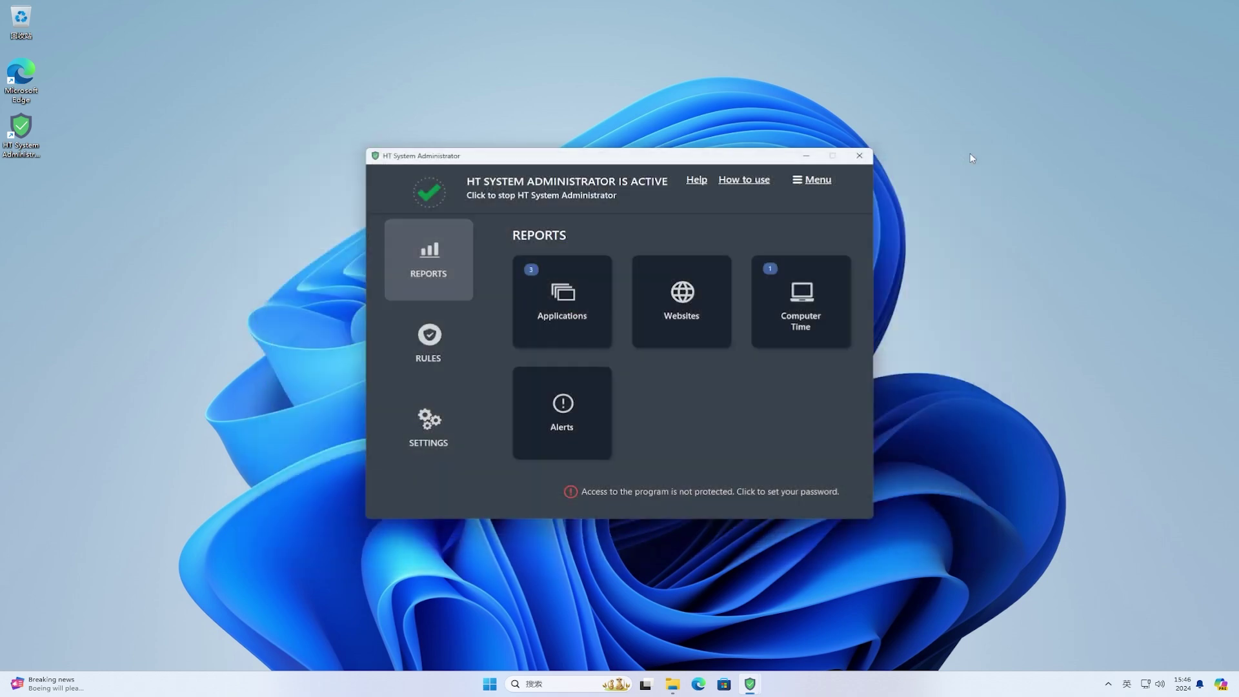
pyautogui.click(699, 685)
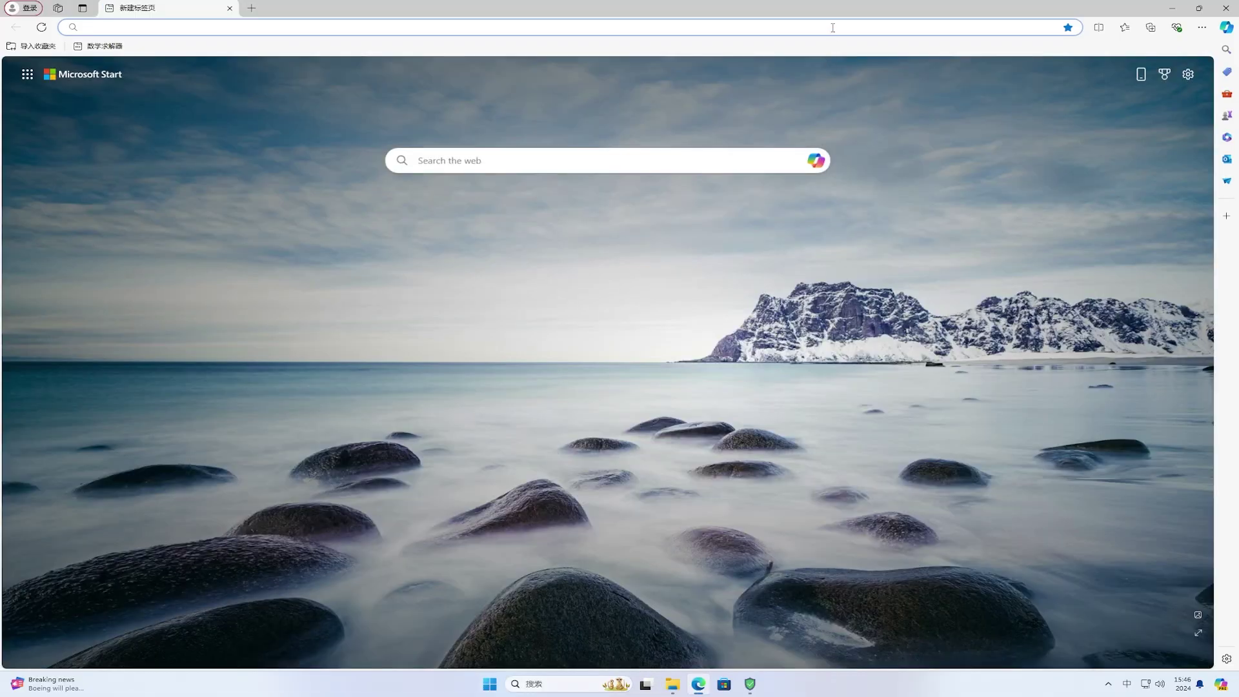
pyautogui.write('w')
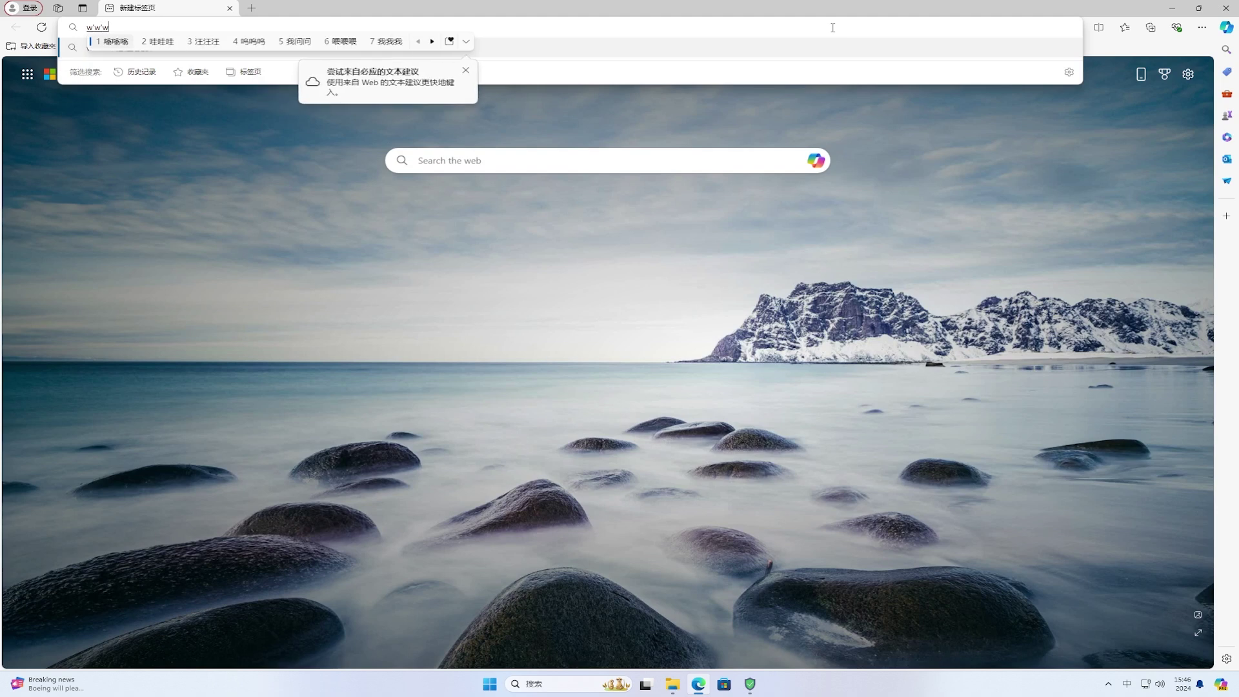
pyautogui.write('ww.google.com')
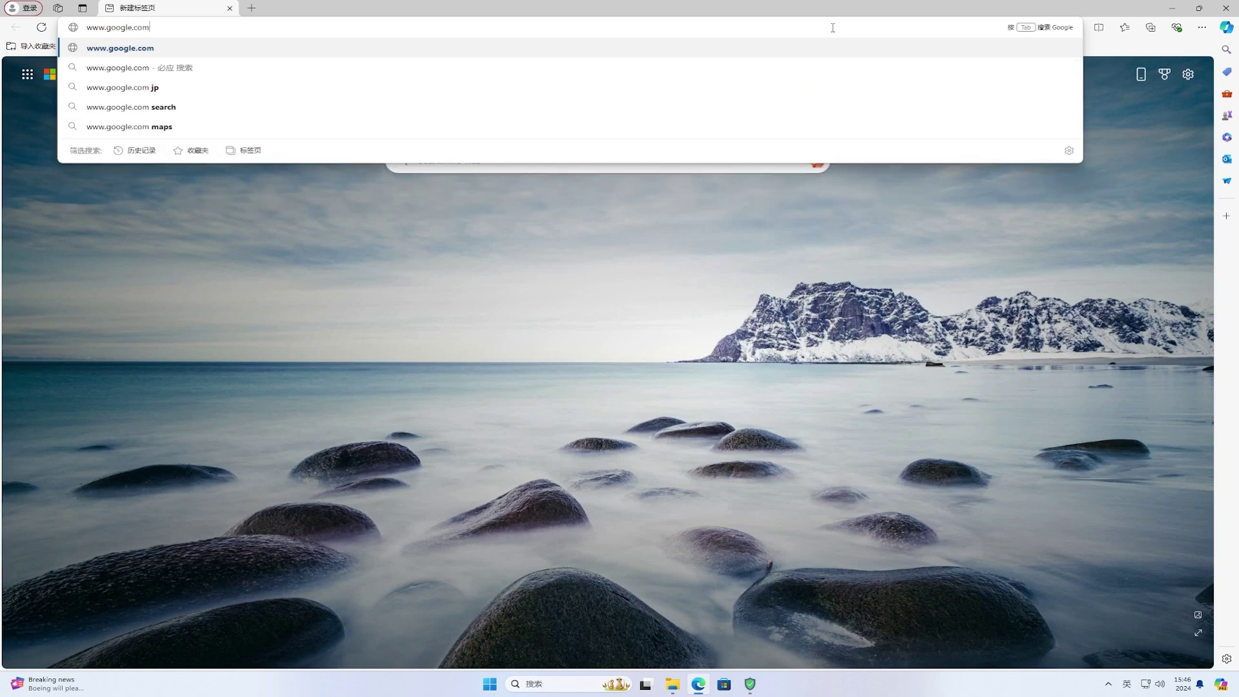
pyautogui.press('Return')
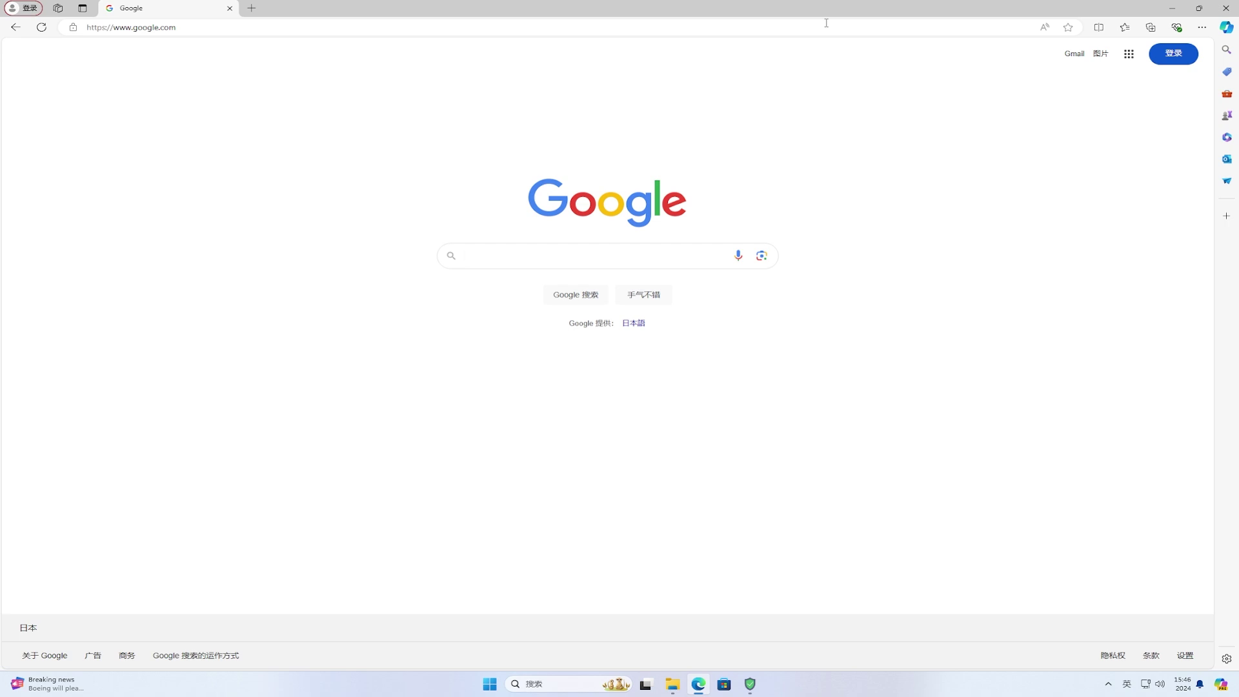
pyautogui.click(1172, 8)
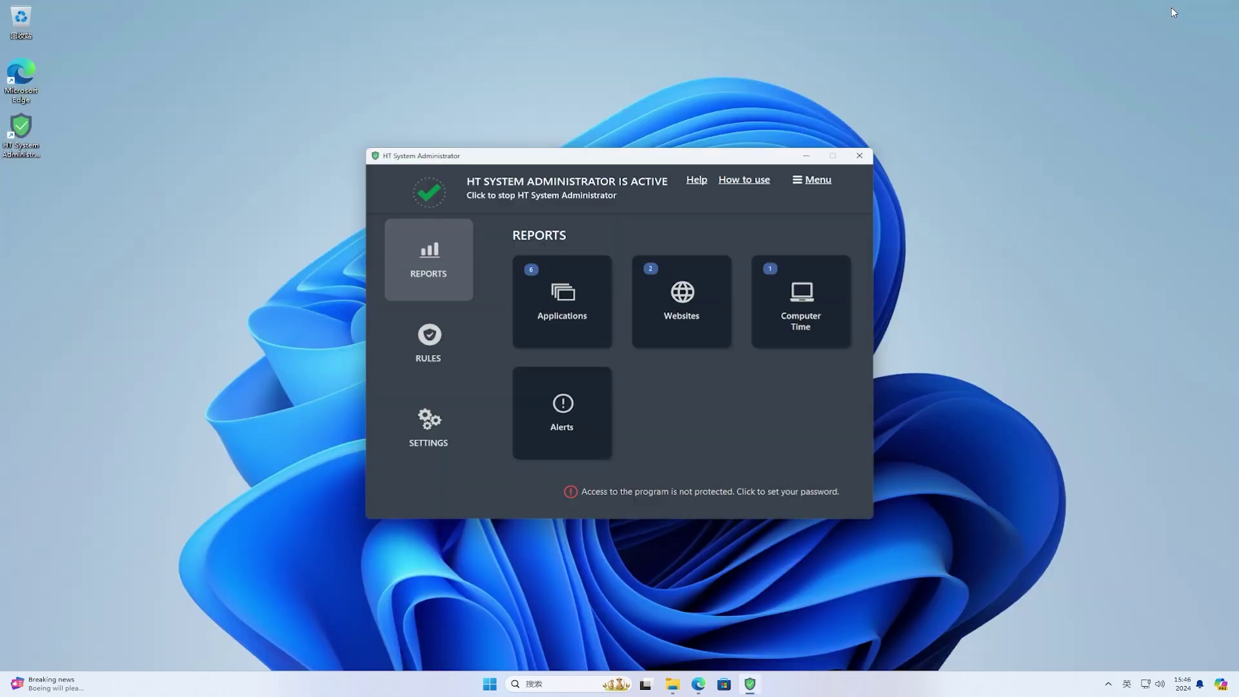
pyautogui.click(690, 314)
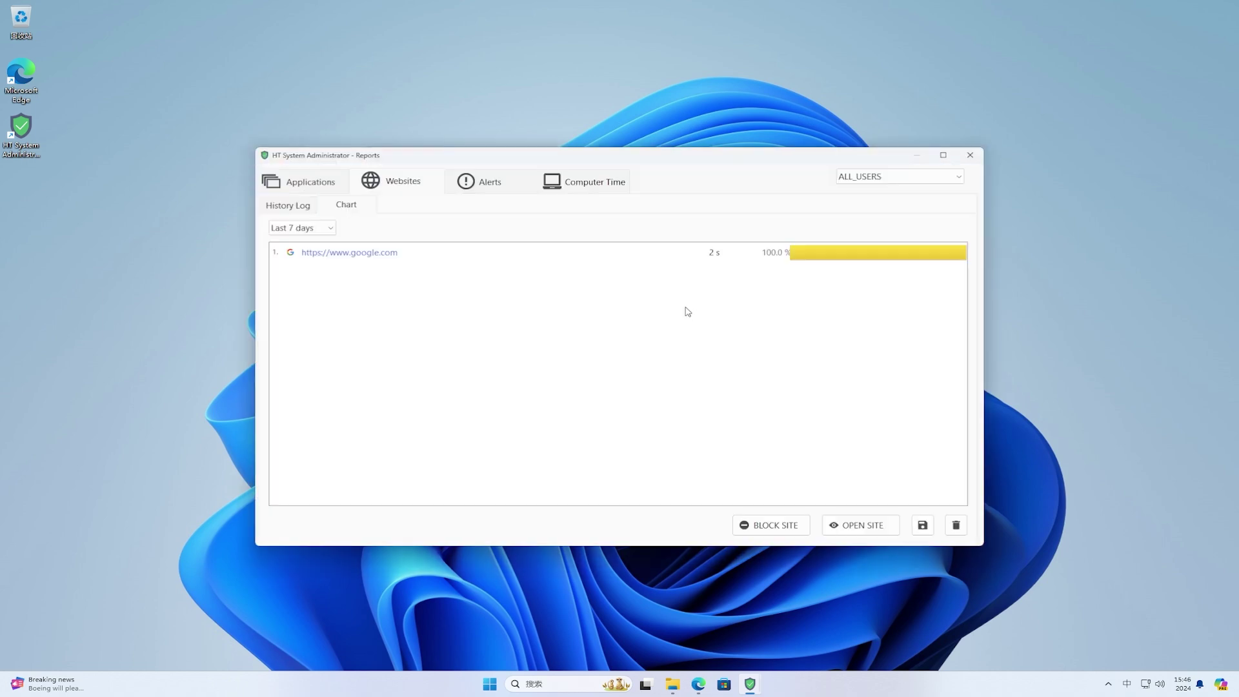
pyautogui.click(830, 255)
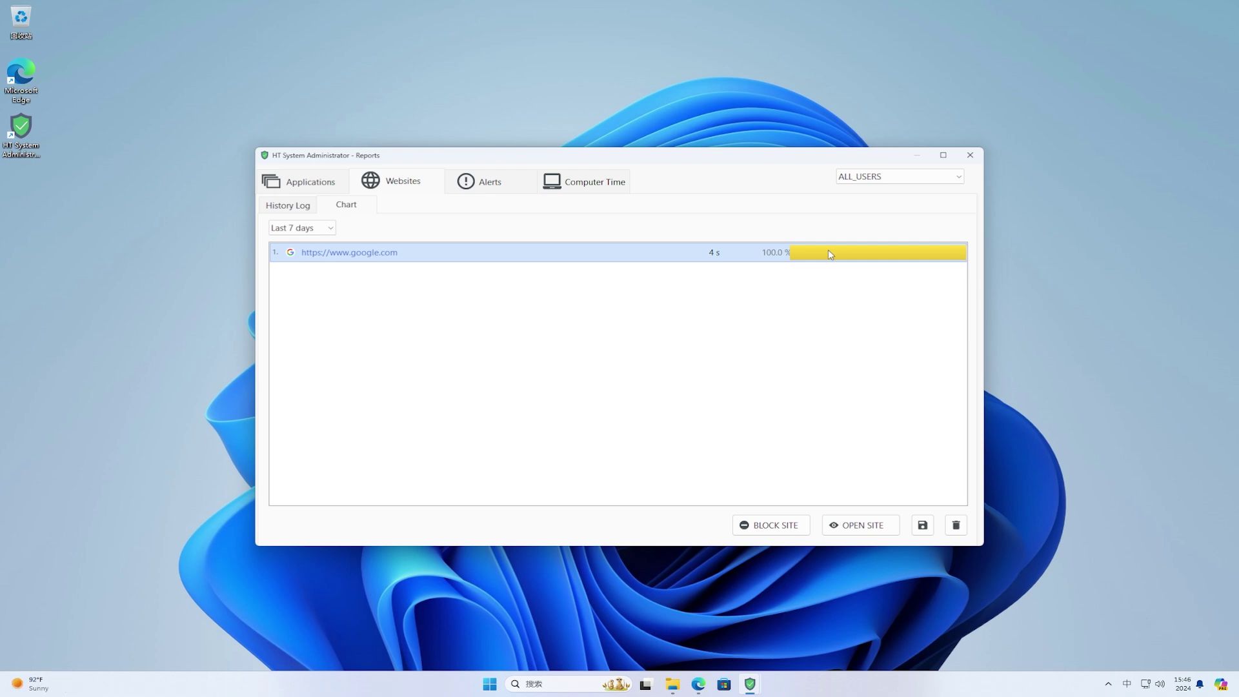
pyautogui.click(971, 156)
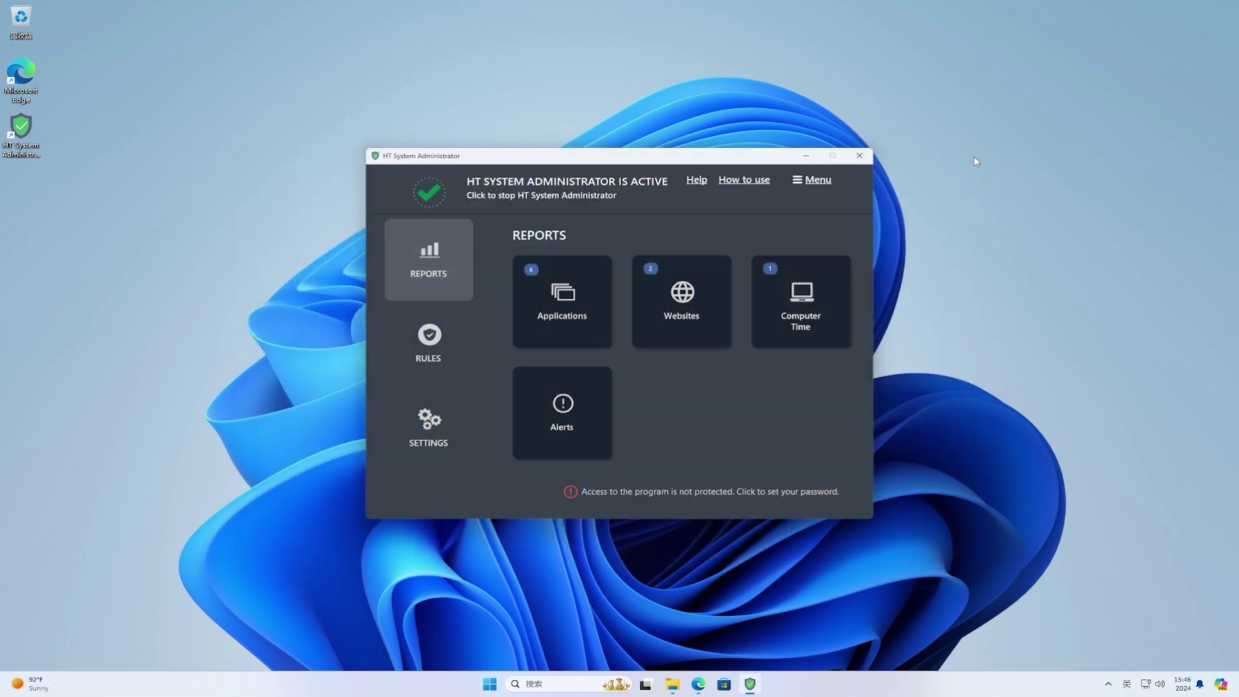
# Visit bing.com in a new Microsoft Edge tab, and check the recorded sites in HT System Administrator's Websites report.
pyautogui.click(694, 683)
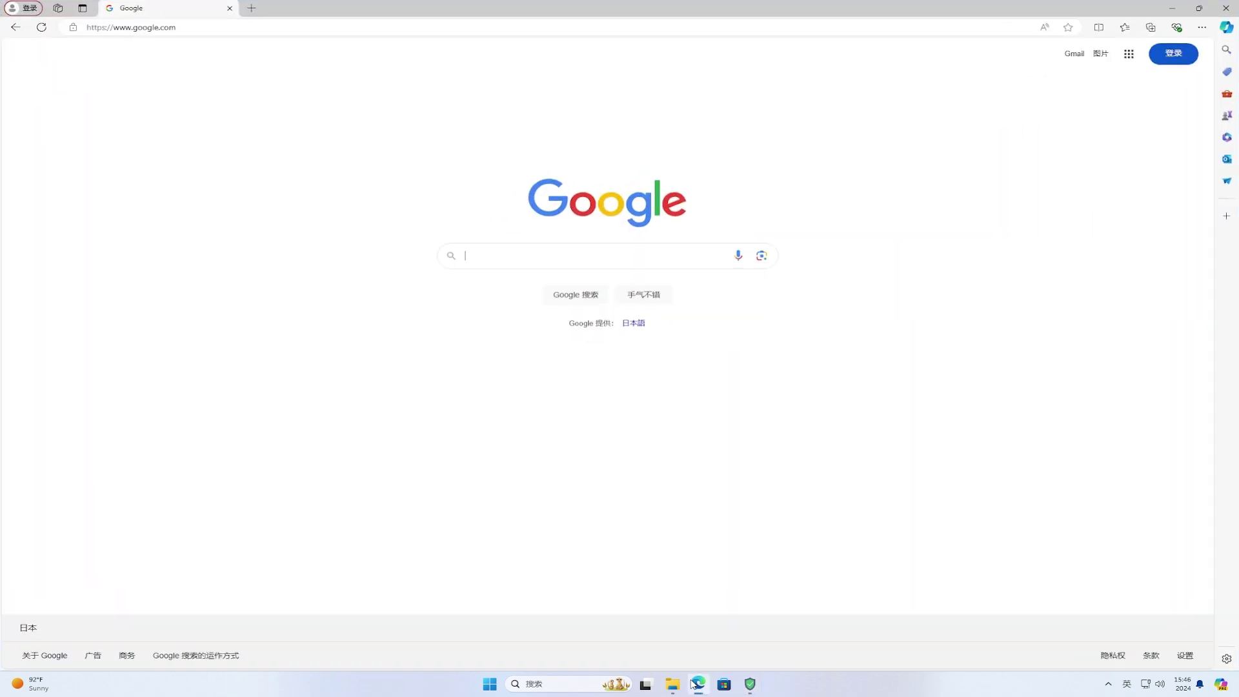
pyautogui.click(252, 8)
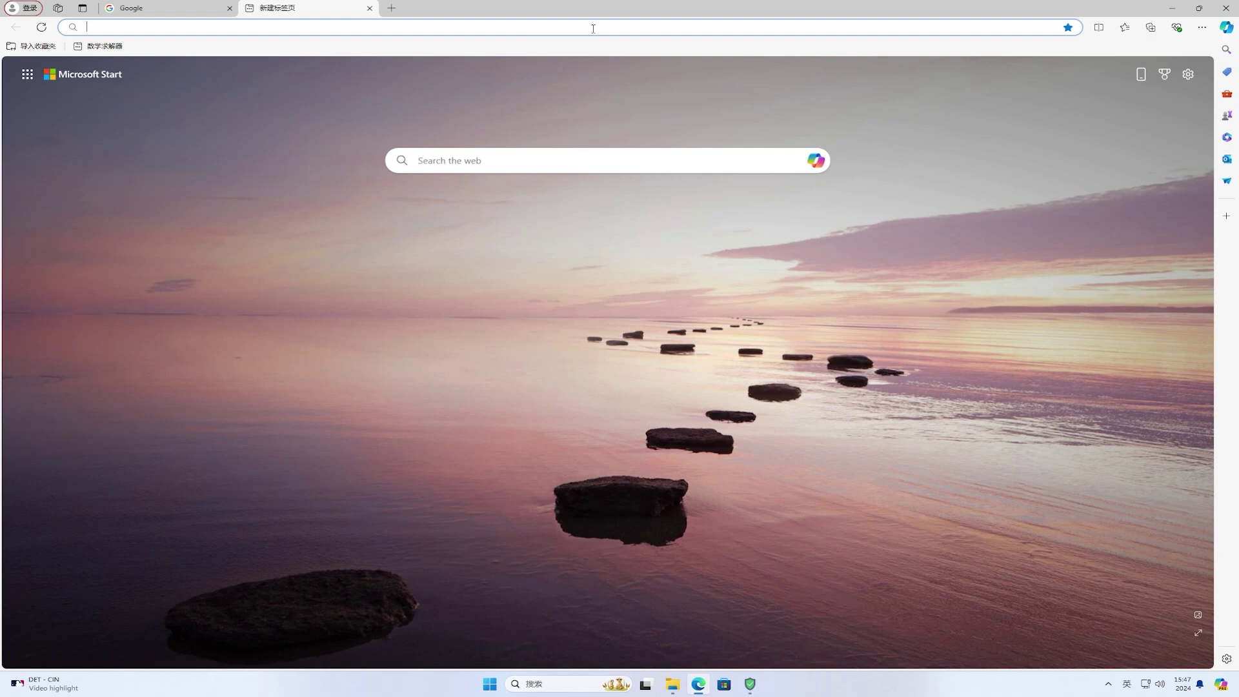
pyautogui.write('bing.com')
pyautogui.press('shift')
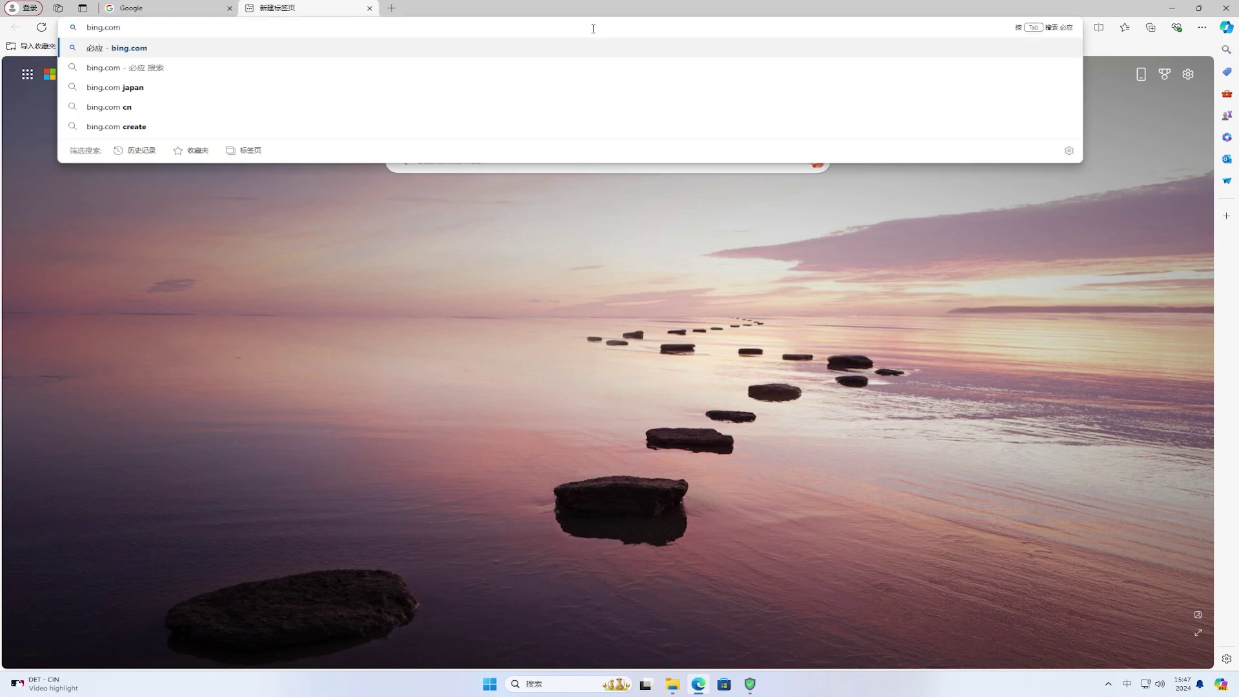
pyautogui.press('Return')
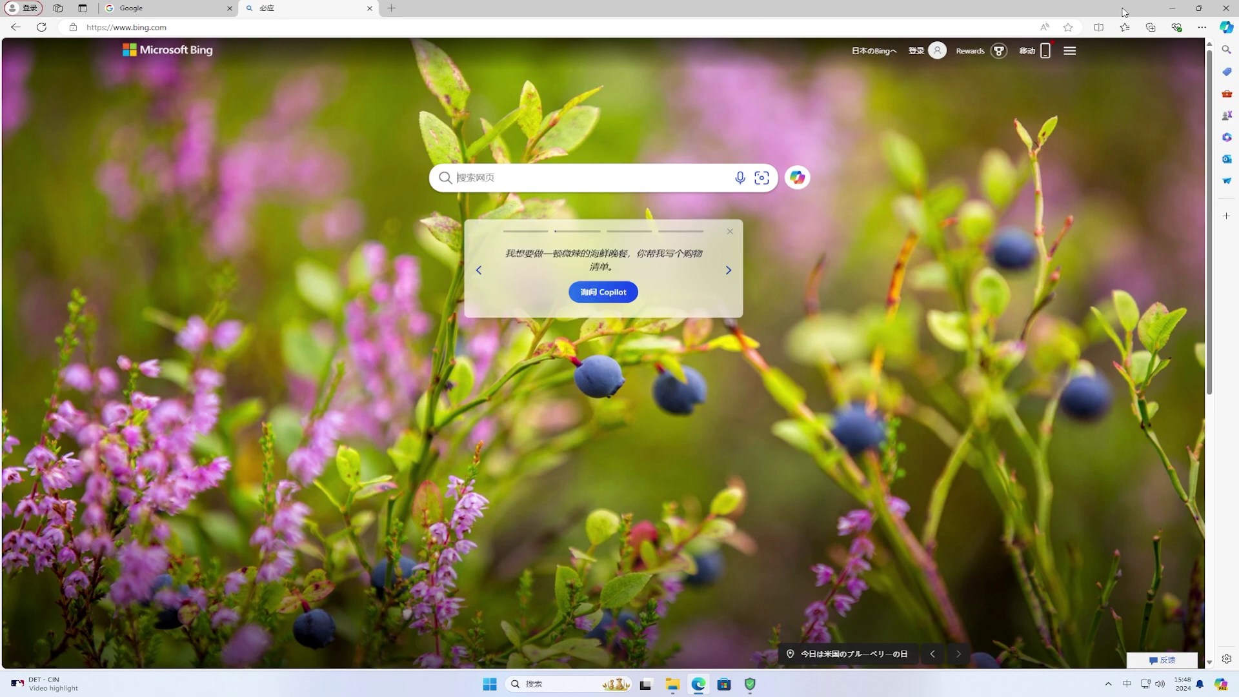
pyautogui.click(1172, 9)
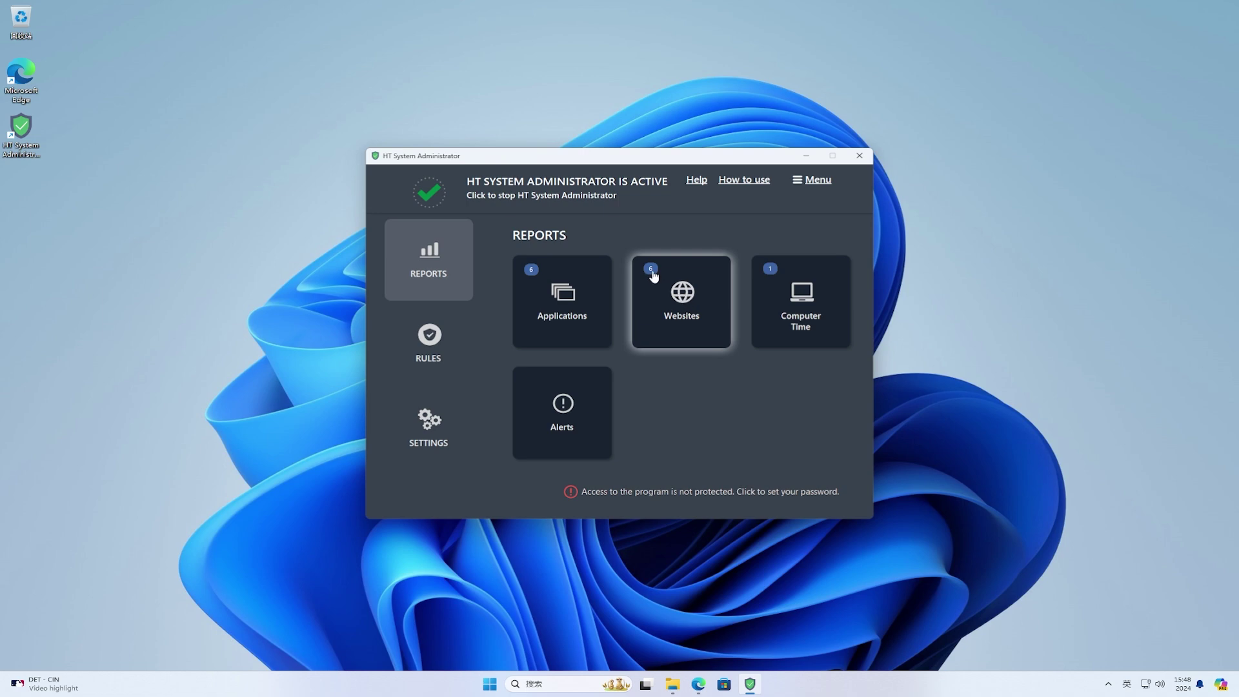
pyautogui.click(689, 299)
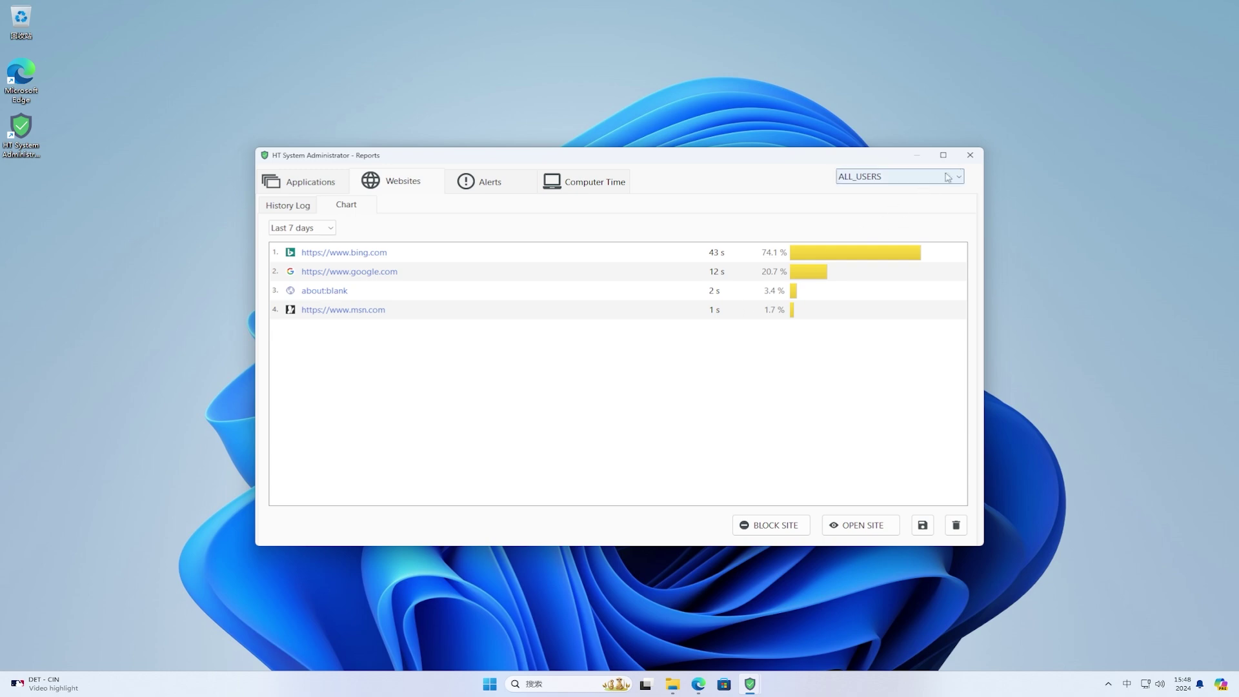
pyautogui.click(972, 155)
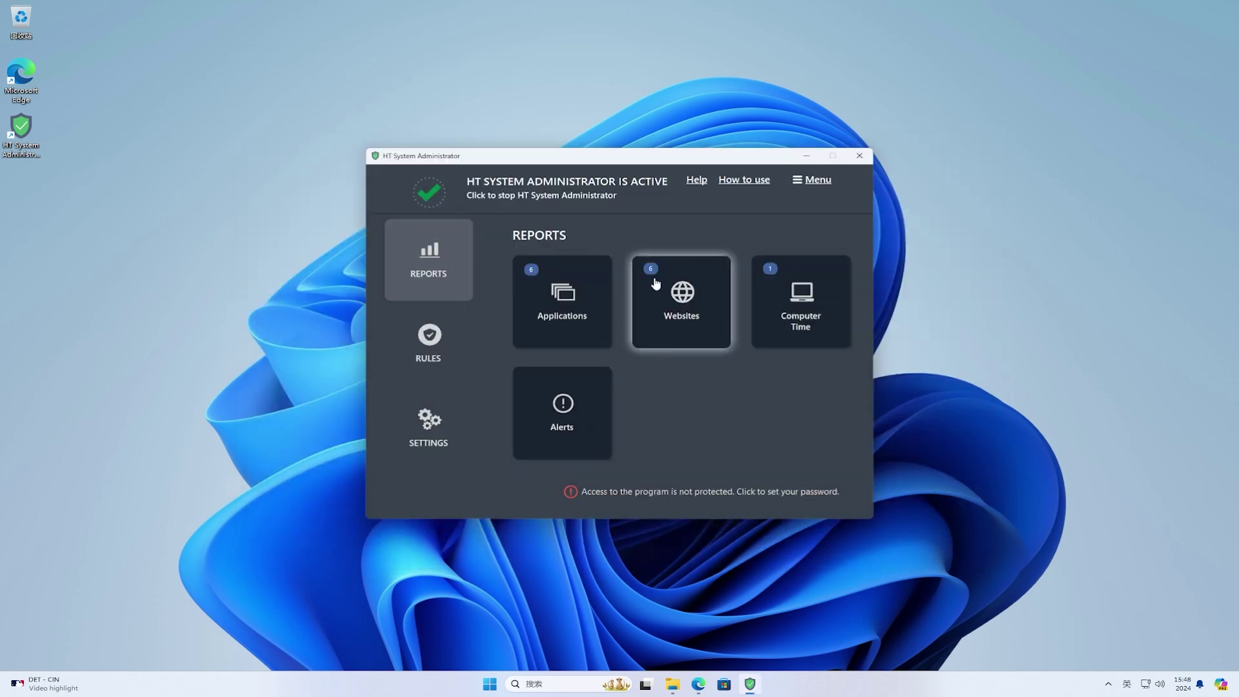
# Examine the Website Limits, Website Blocking and App Blocking rules, cancel the Rules dialog, and view the Settings section.
pyautogui.click(434, 352)
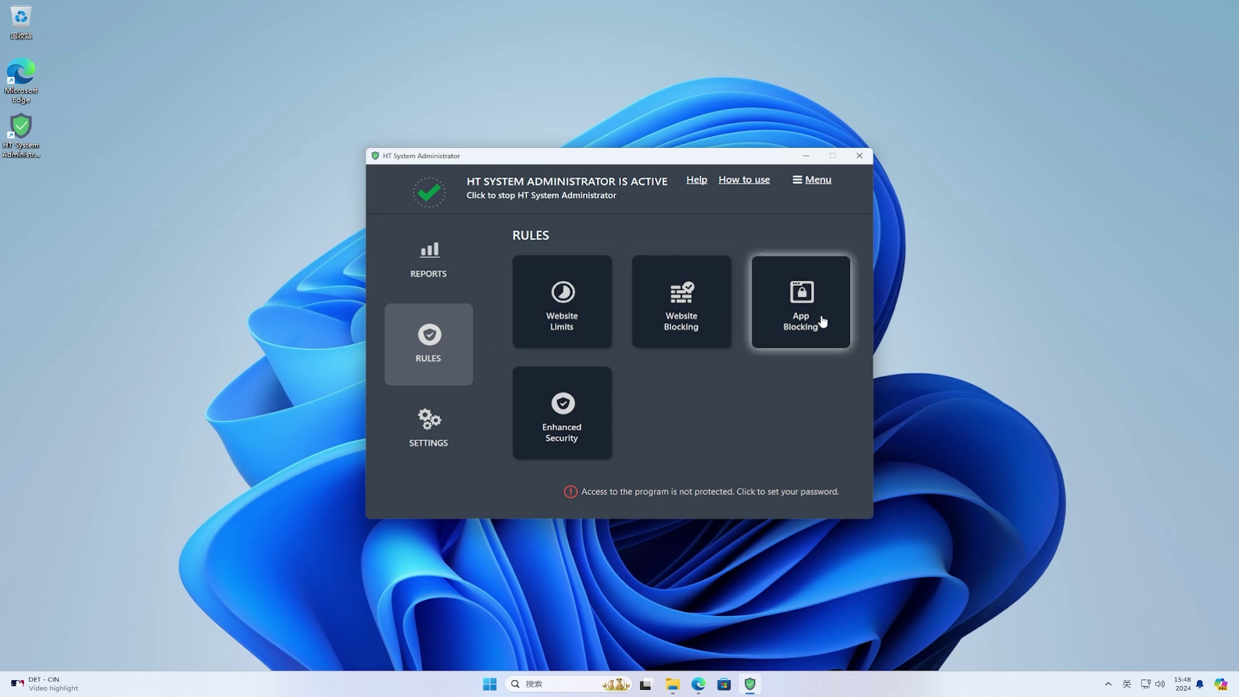
pyautogui.click(559, 316)
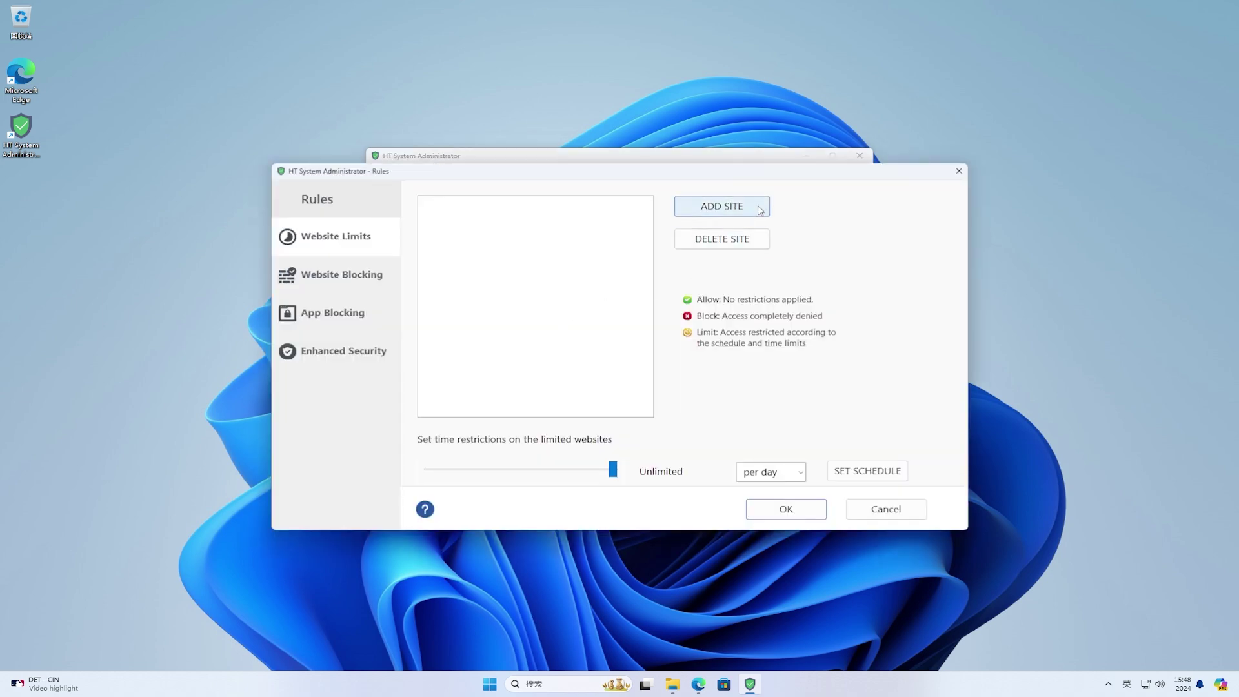
pyautogui.click(803, 474)
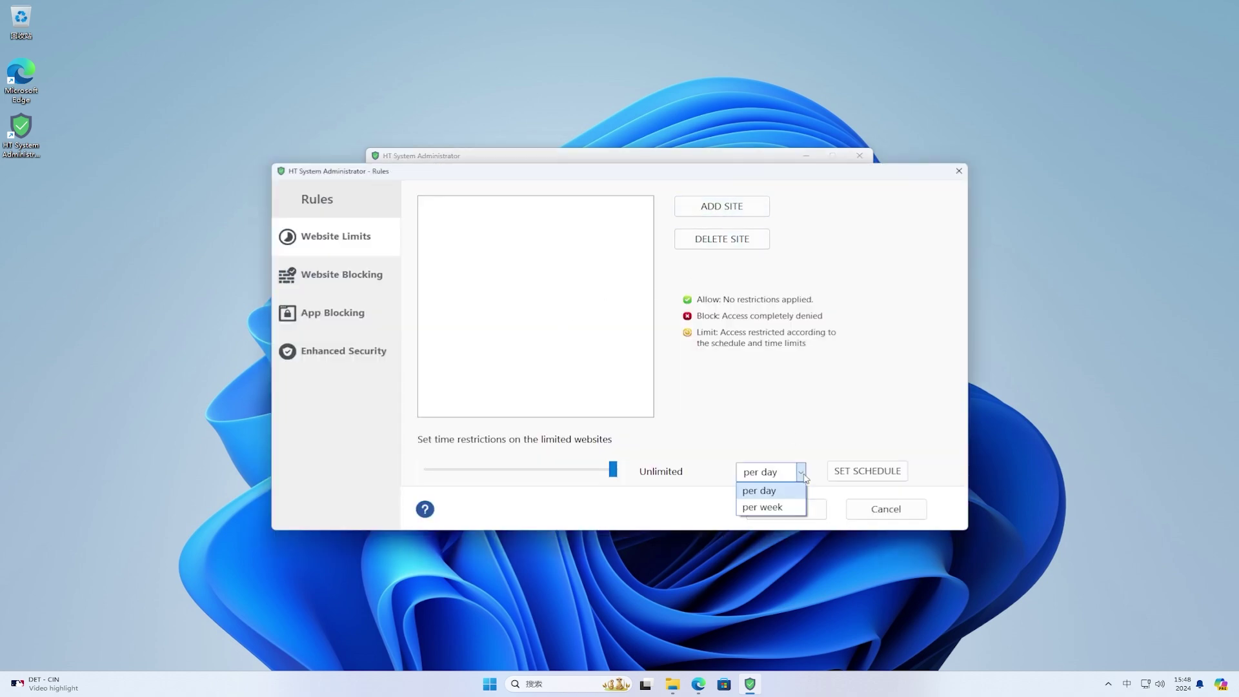
pyautogui.click(803, 474)
pyautogui.click(353, 278)
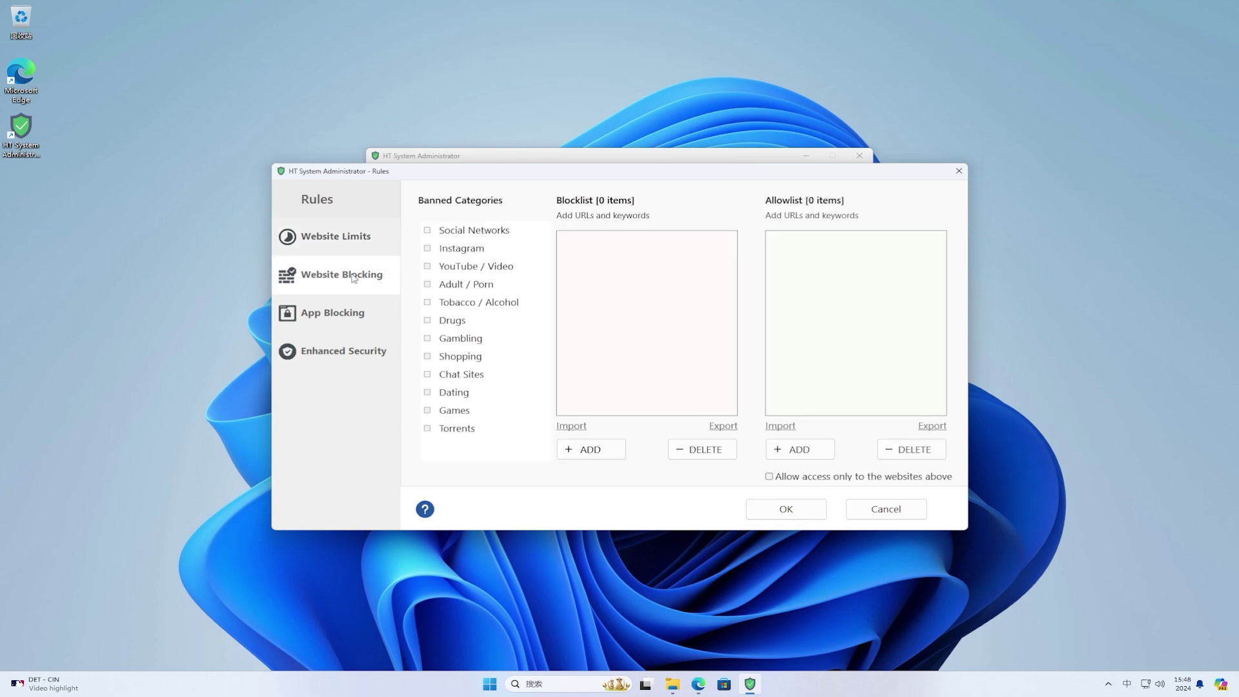
pyautogui.click(494, 233)
pyautogui.click(343, 320)
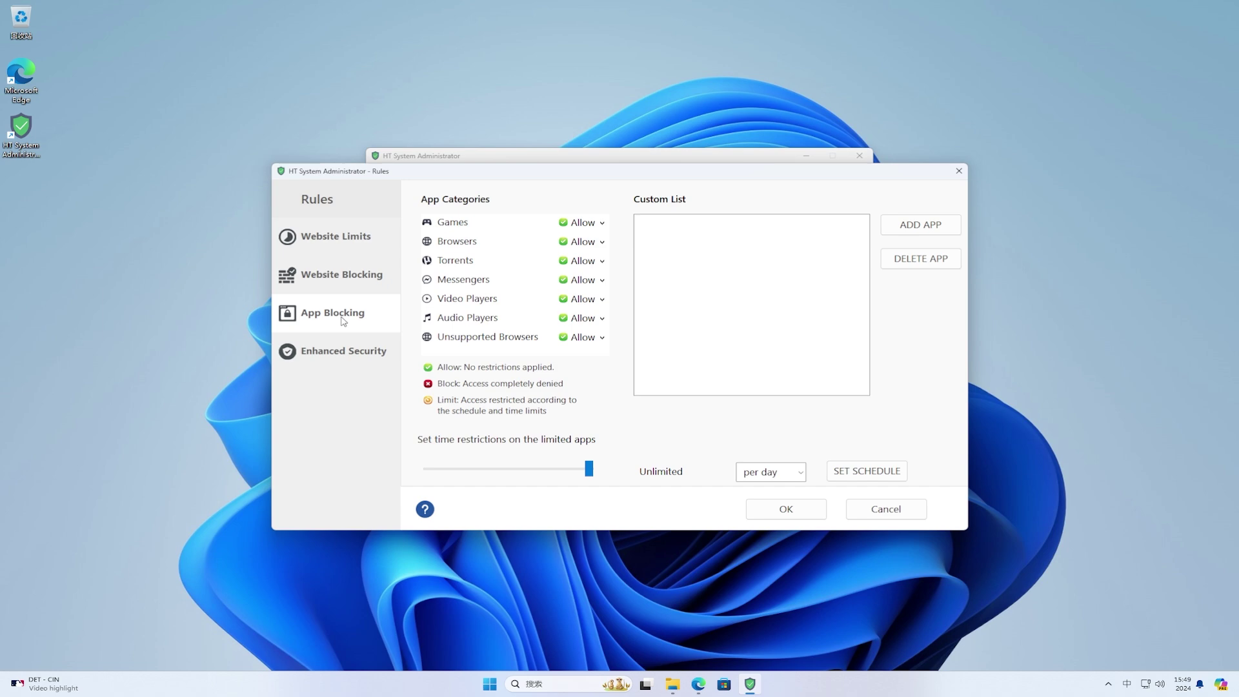
pyautogui.click(873, 510)
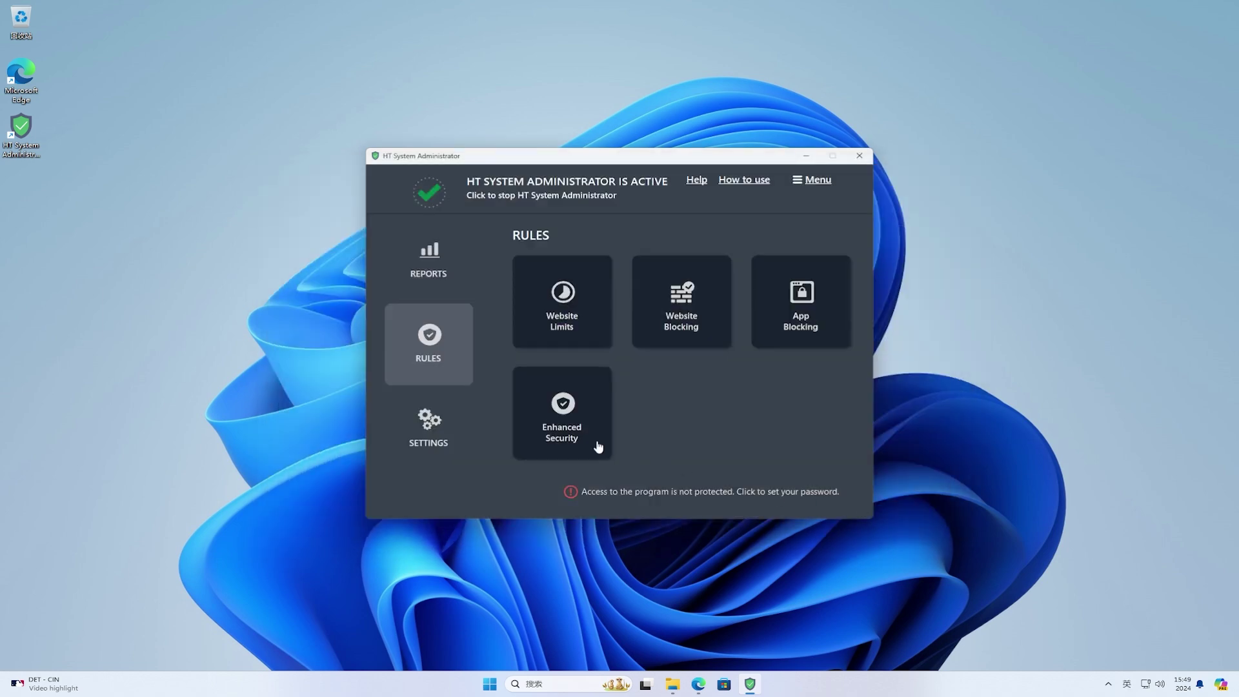
pyautogui.click(443, 421)
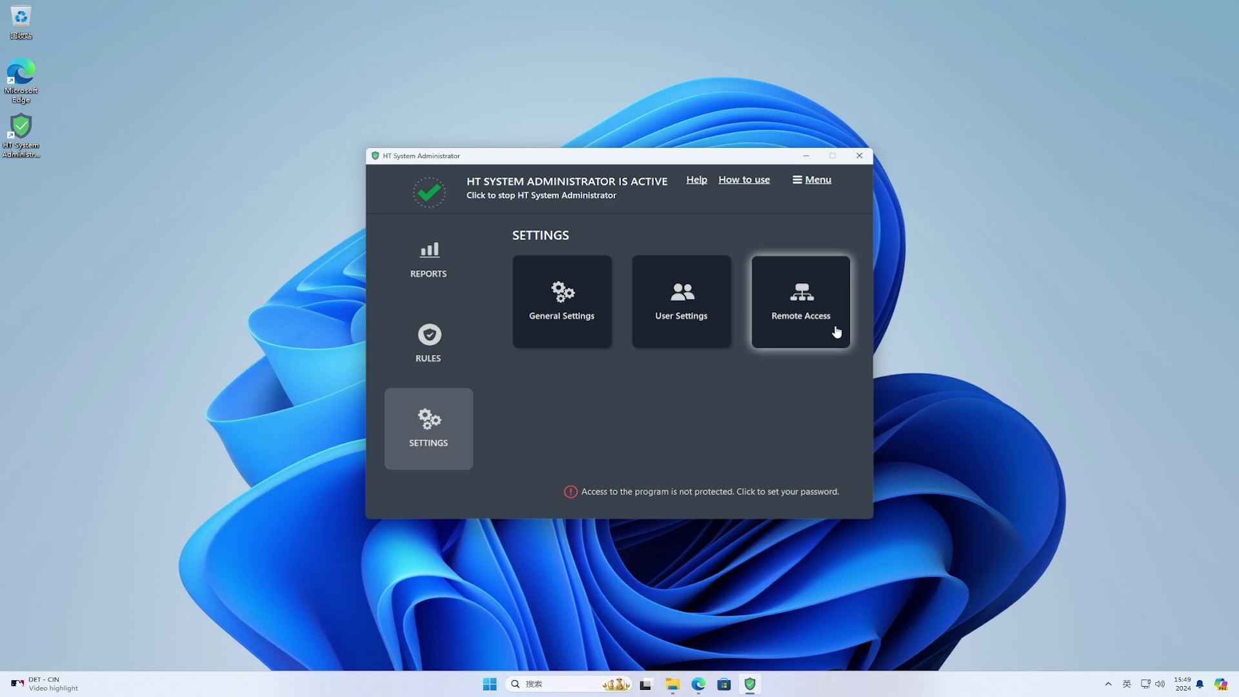
# Uninstall HT System Administrator completely, allowing uninstall.exe to make changes, and close the uninstall web page and the completion message.
pyautogui.click(813, 181)
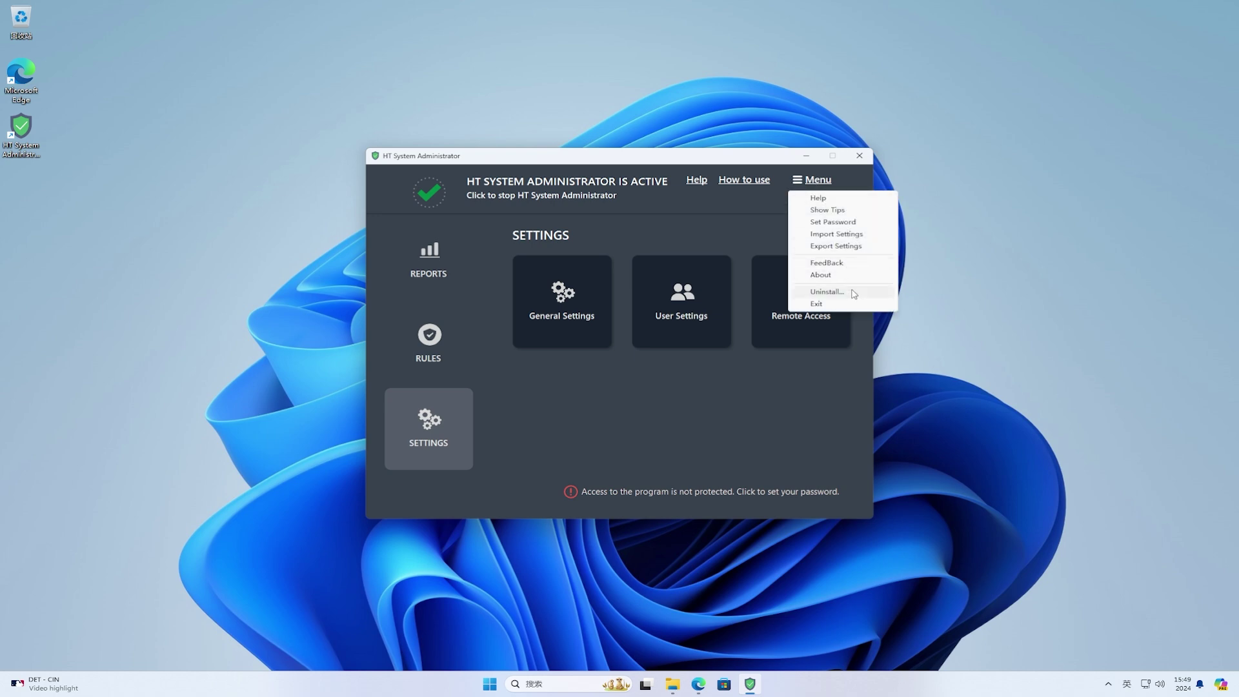
pyautogui.click(827, 292)
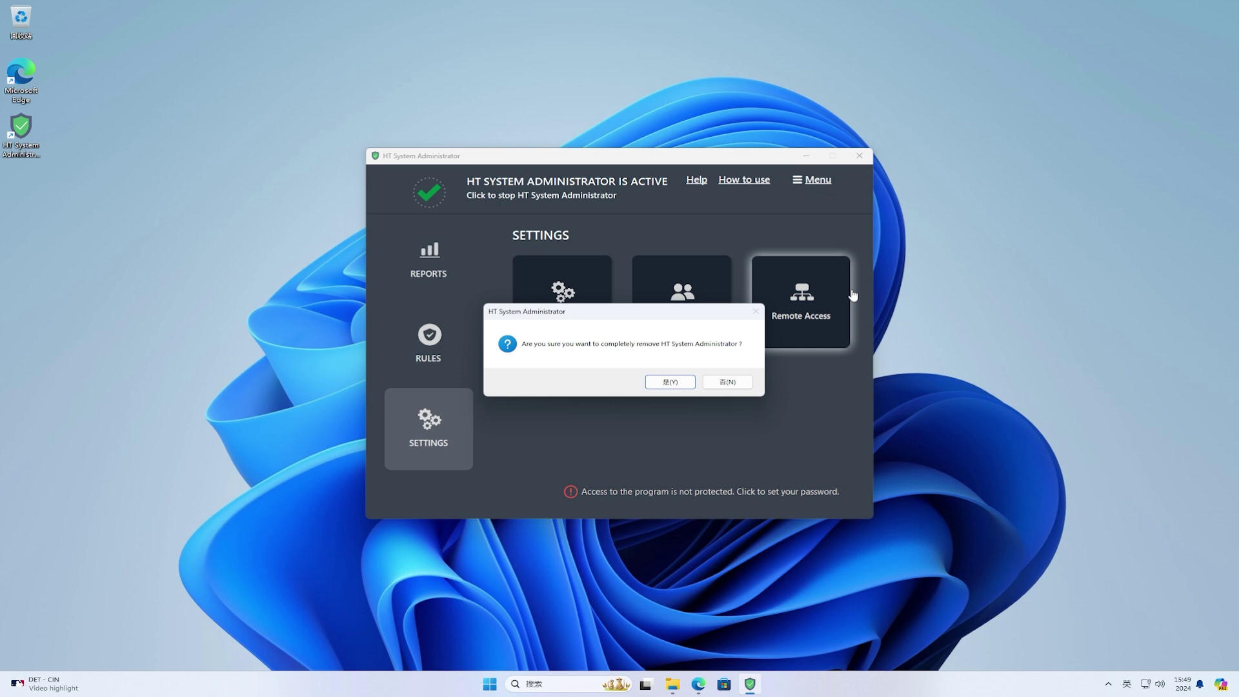
pyautogui.click(668, 384)
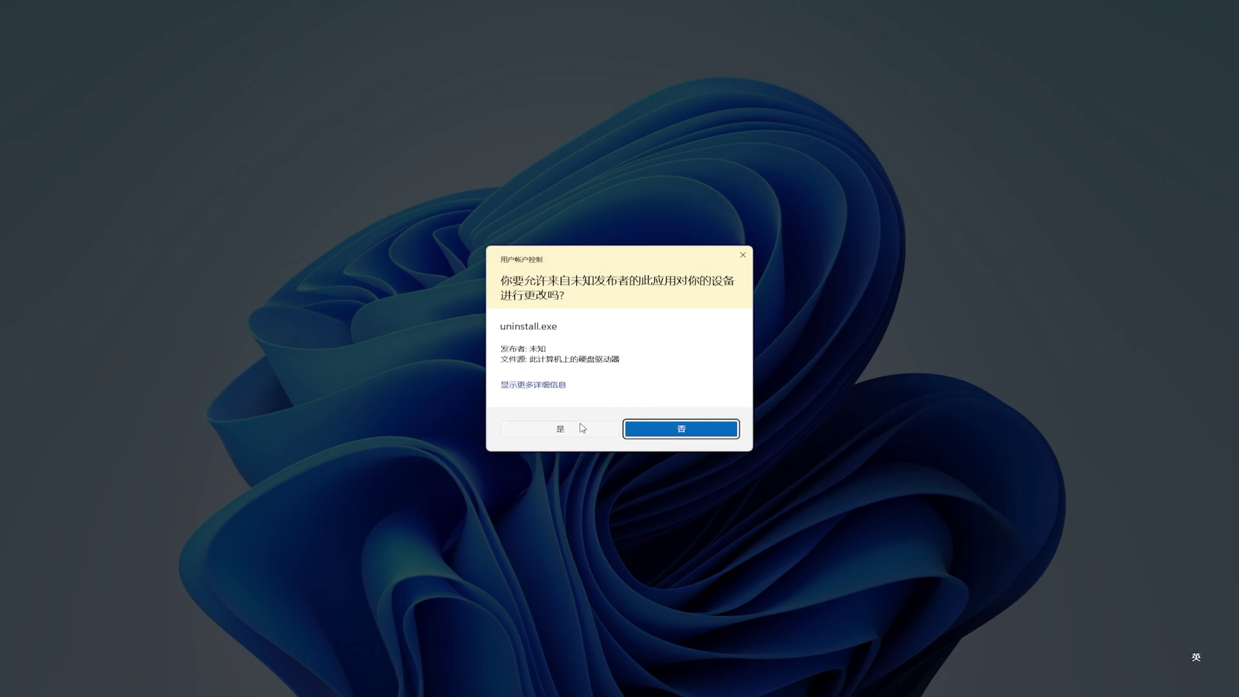
pyautogui.click(568, 428)
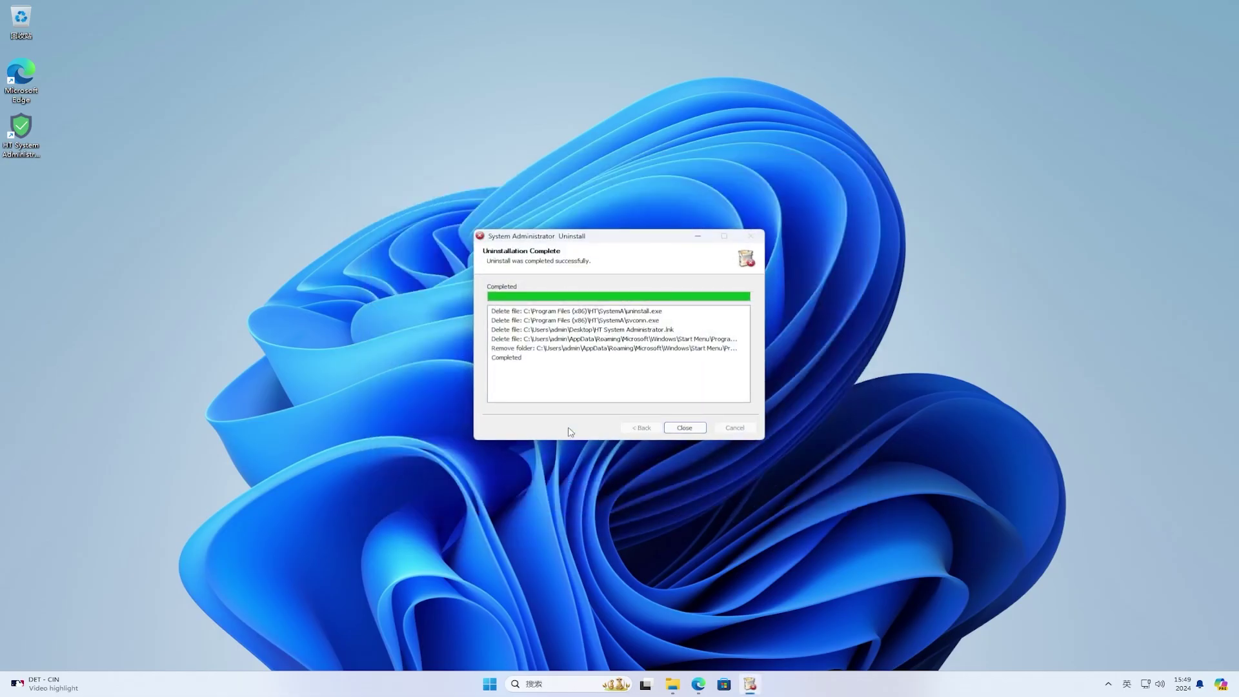
pyautogui.click(702, 429)
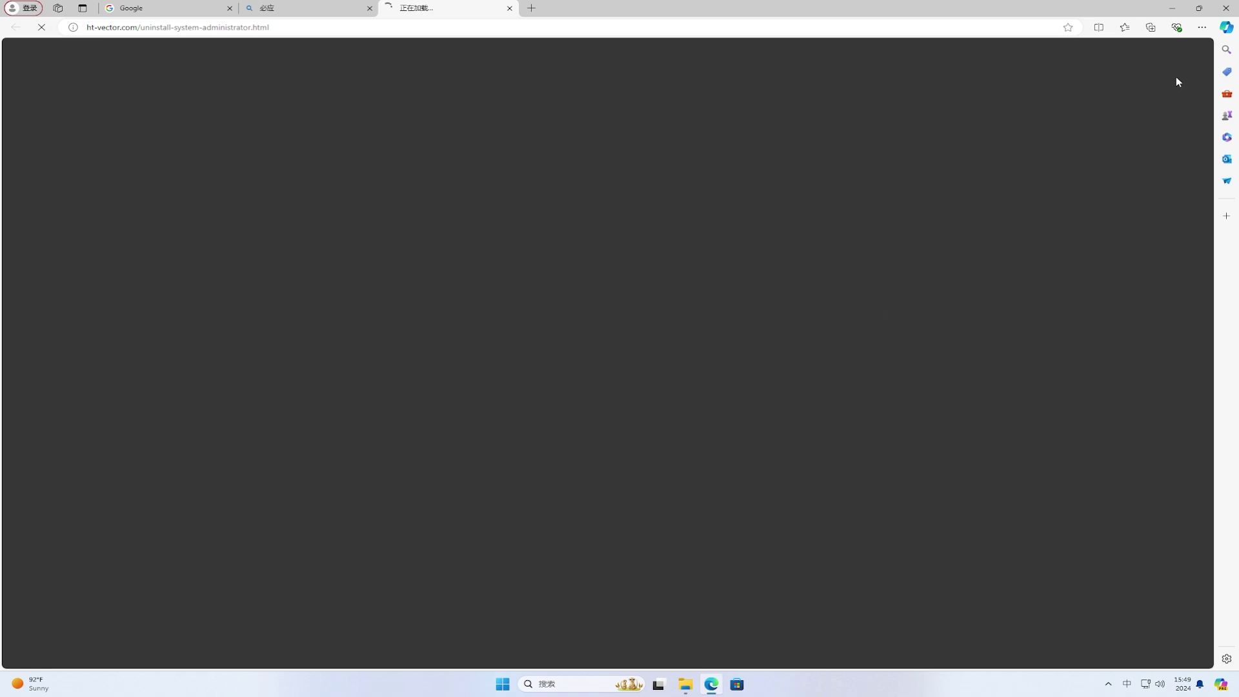
pyautogui.click(1219, 8)
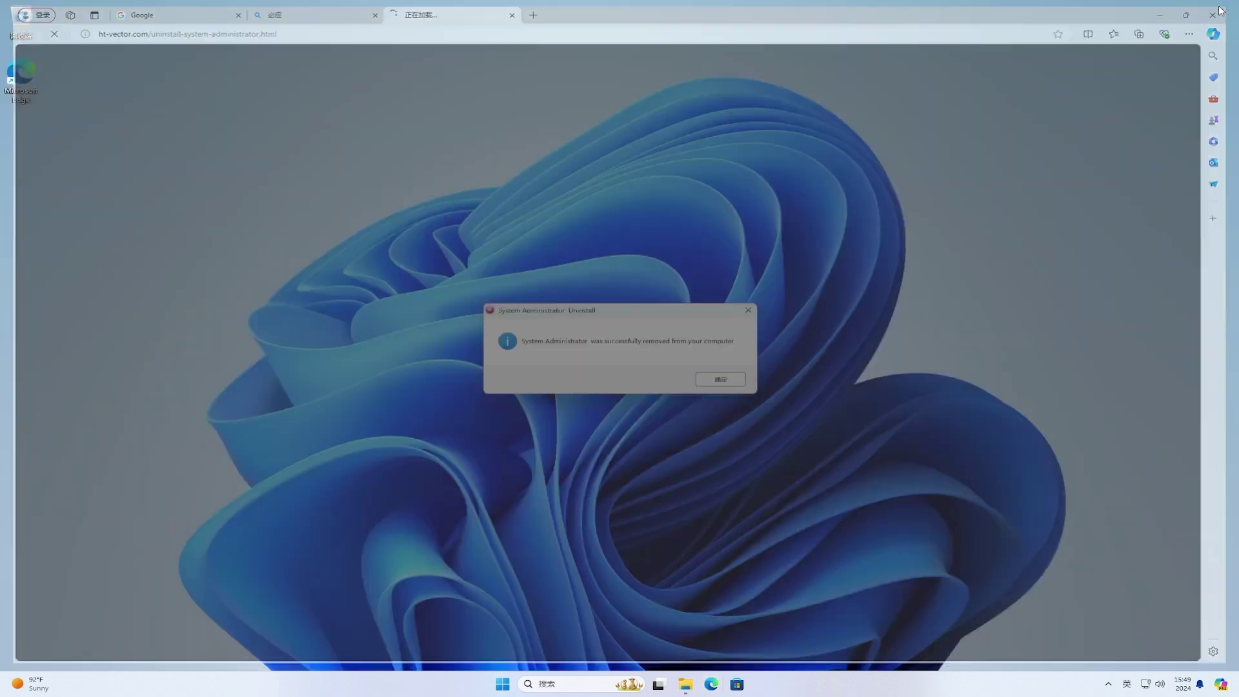
pyautogui.click(731, 378)
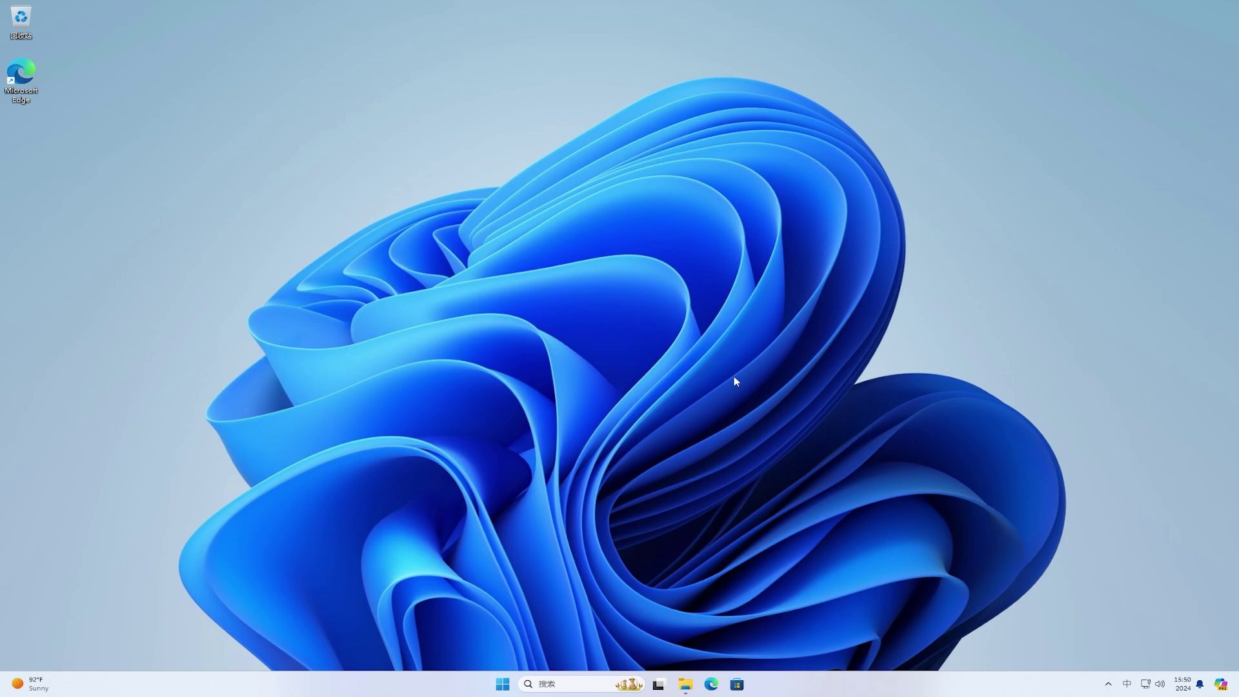